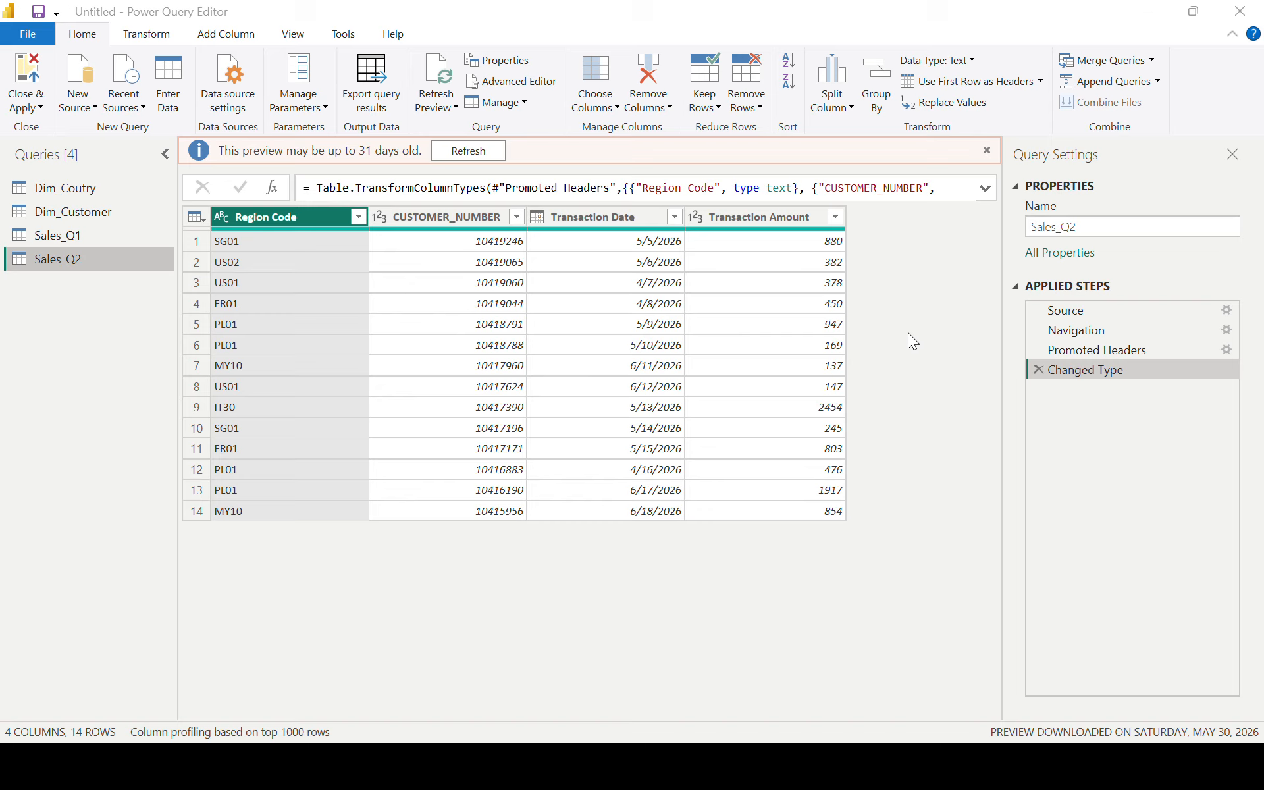
Add a column with the name of the month from Transaction Date in the Sales_Q2 query
{"action": "left_click", "coordinate": [618, 216]}
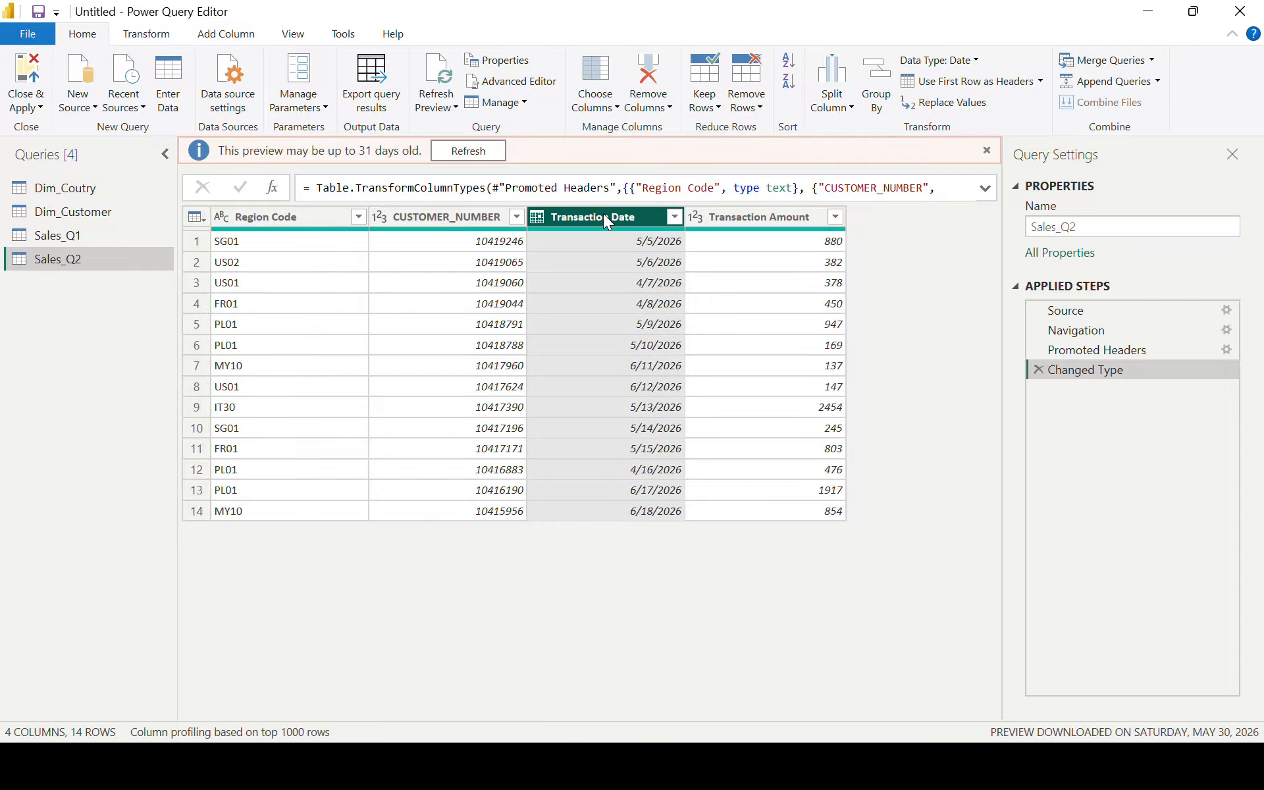
{"action": "left_click", "coordinate": [232, 31]}
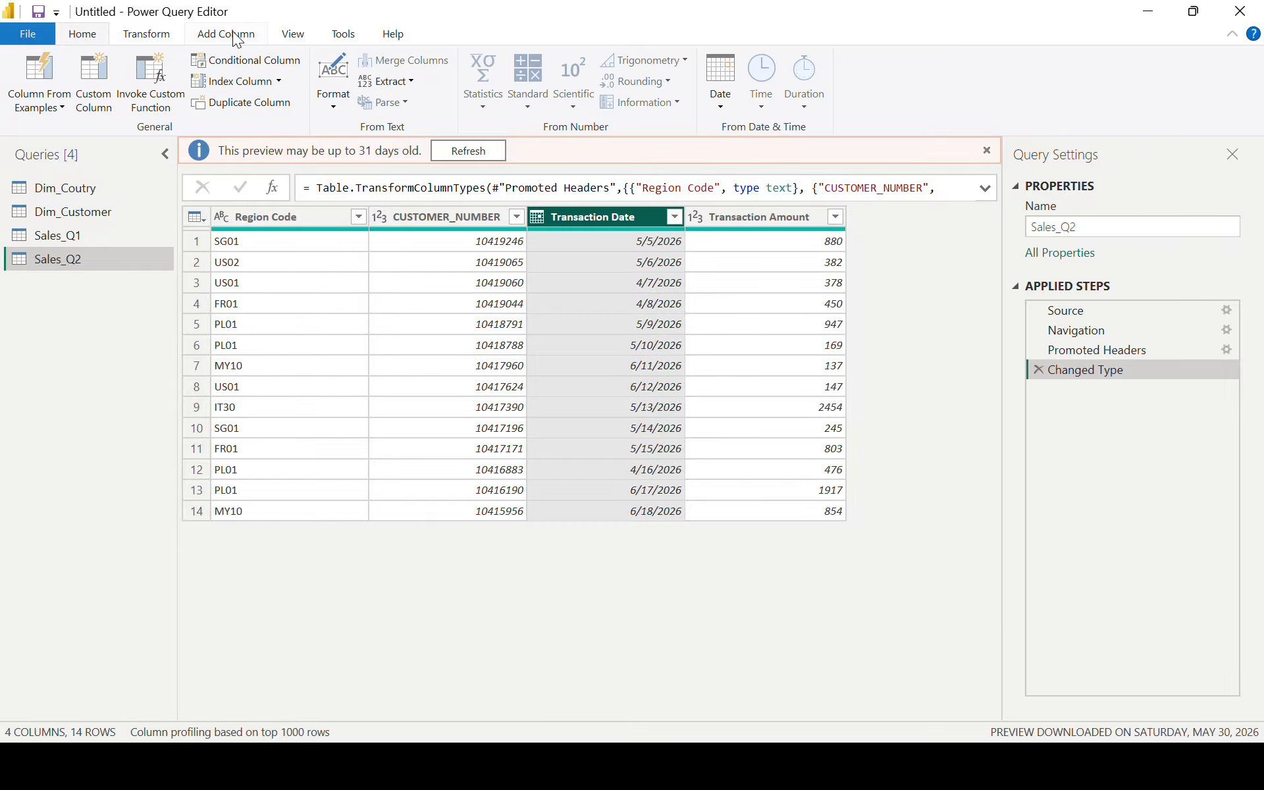
{"action": "left_click", "coordinate": [720, 107]}
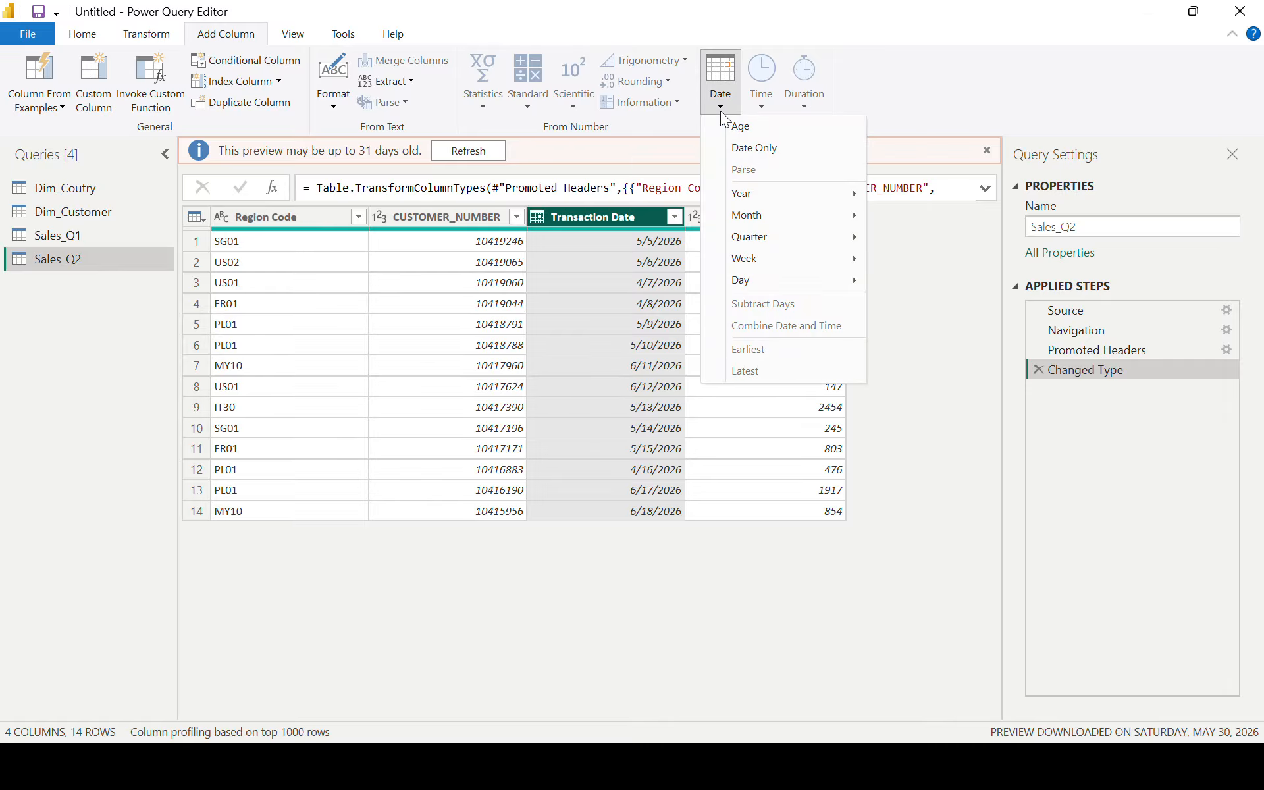
{"action": "mouse_move", "coordinate": [789, 216]}
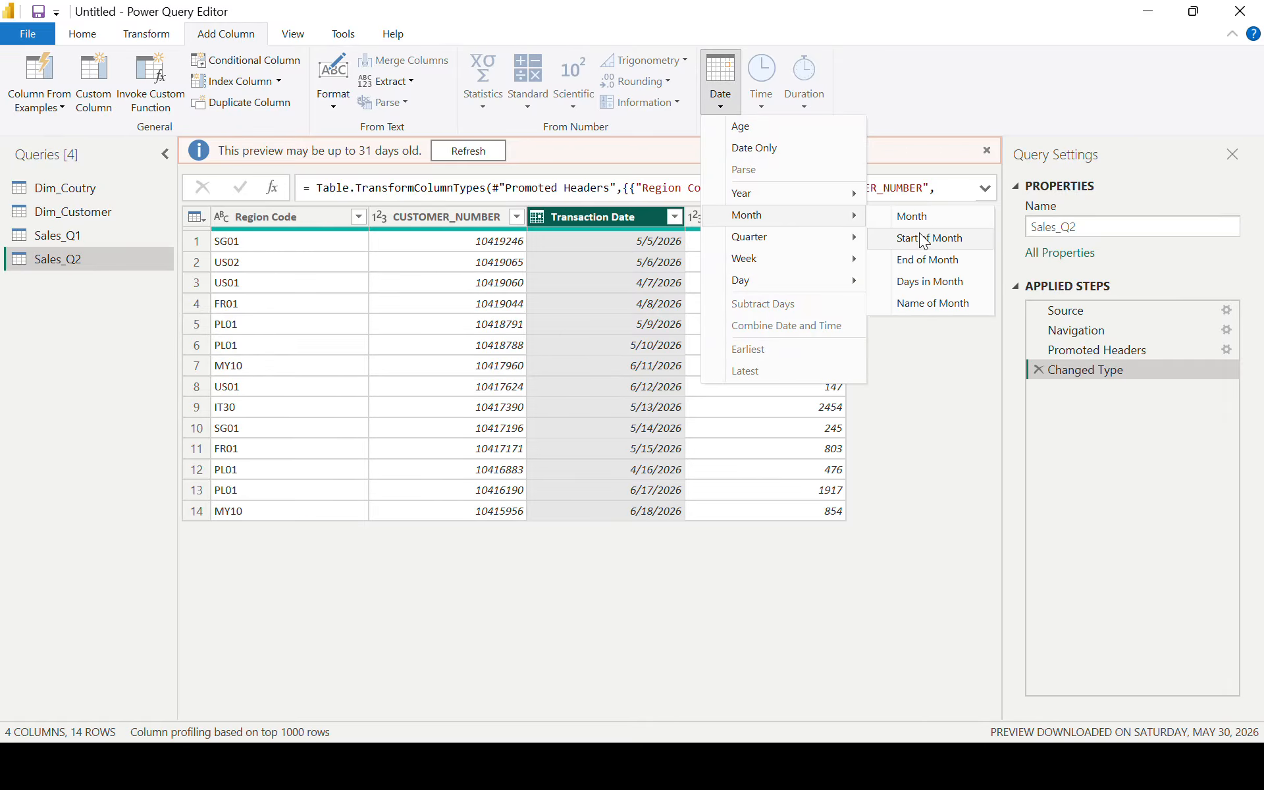
{"action": "left_click", "coordinate": [943, 304]}
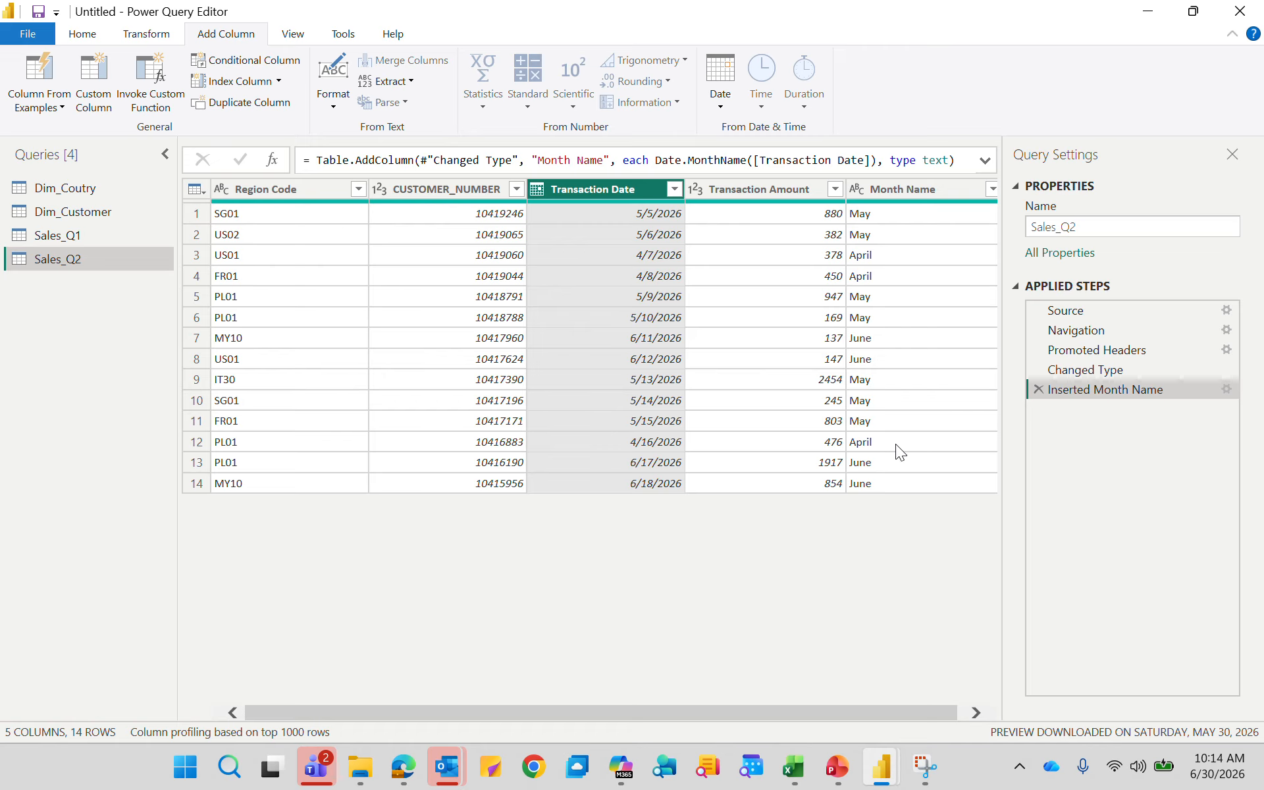
Try adding a separate column with the first 3 characters of Month Name, and delete that applied step
{"action": "left_click", "coordinate": [913, 196]}
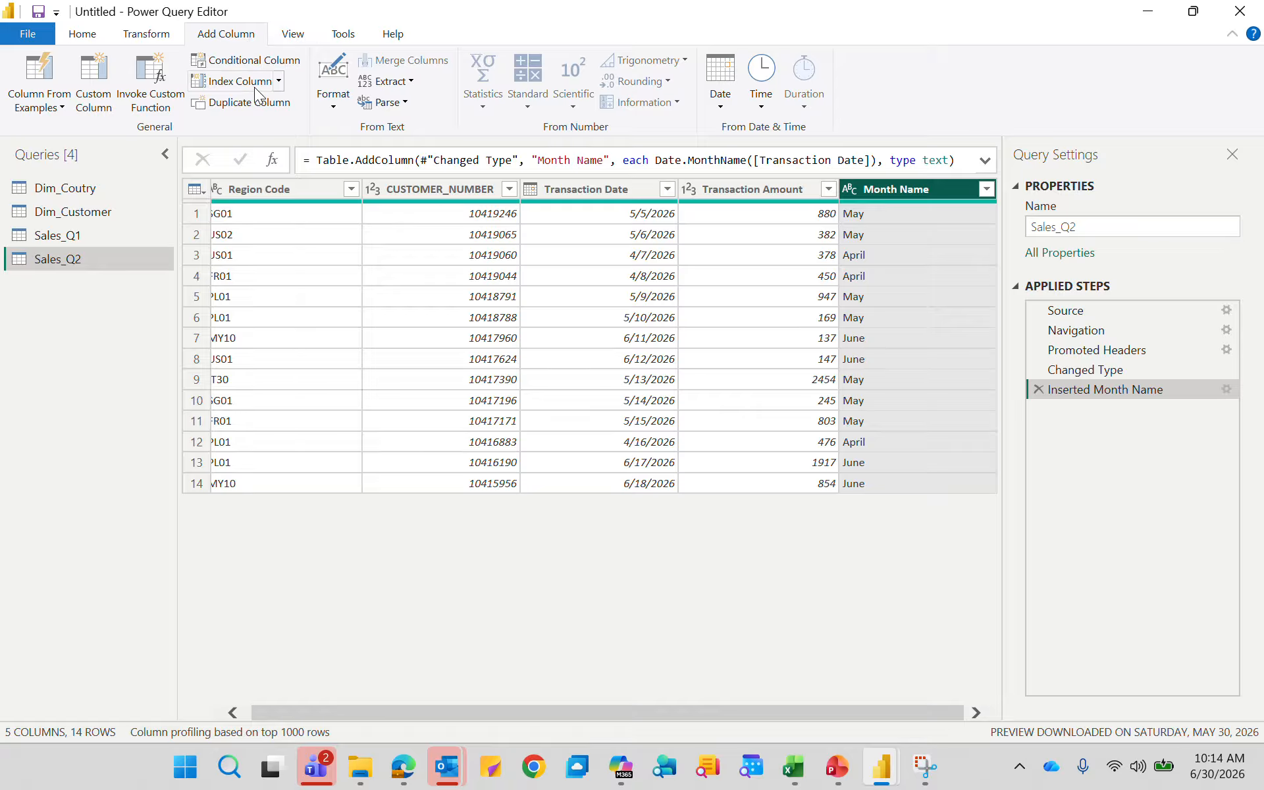
{"action": "left_click", "coordinate": [411, 86]}
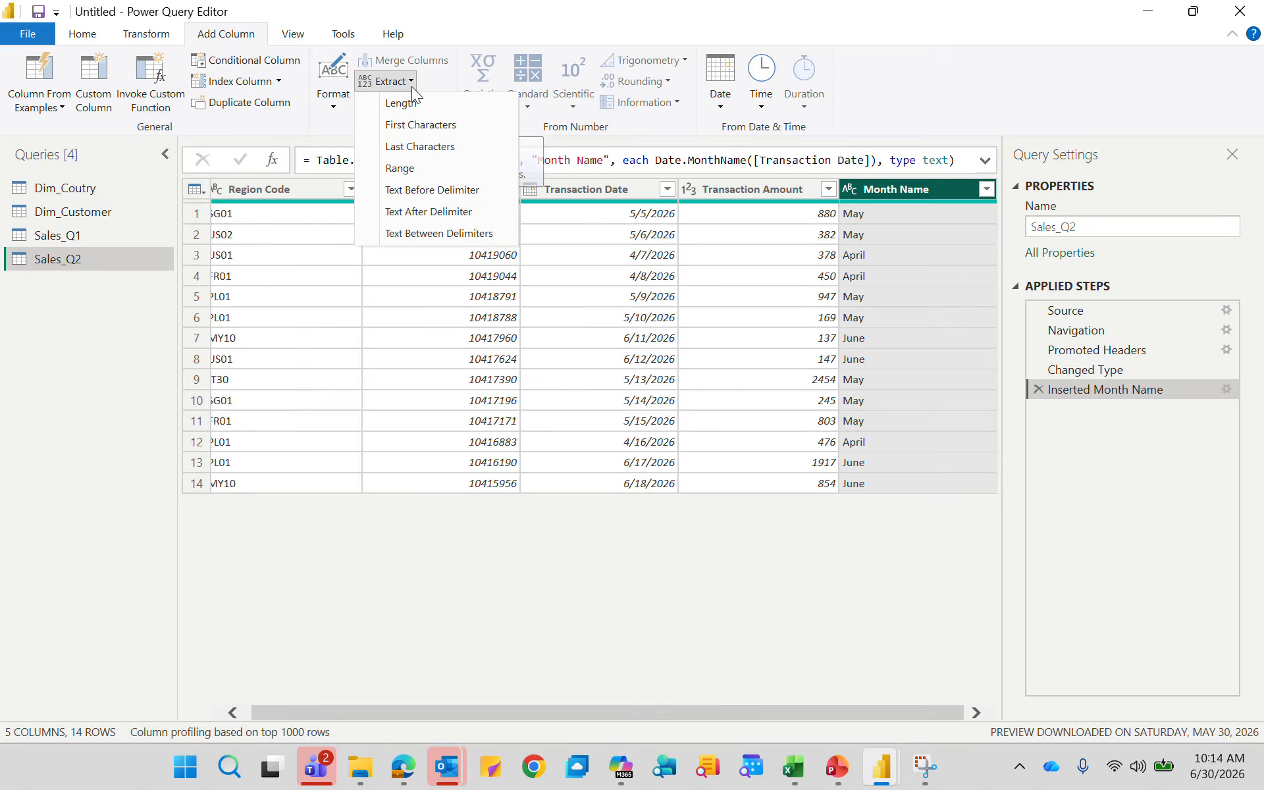
{"action": "left_click", "coordinate": [421, 127]}
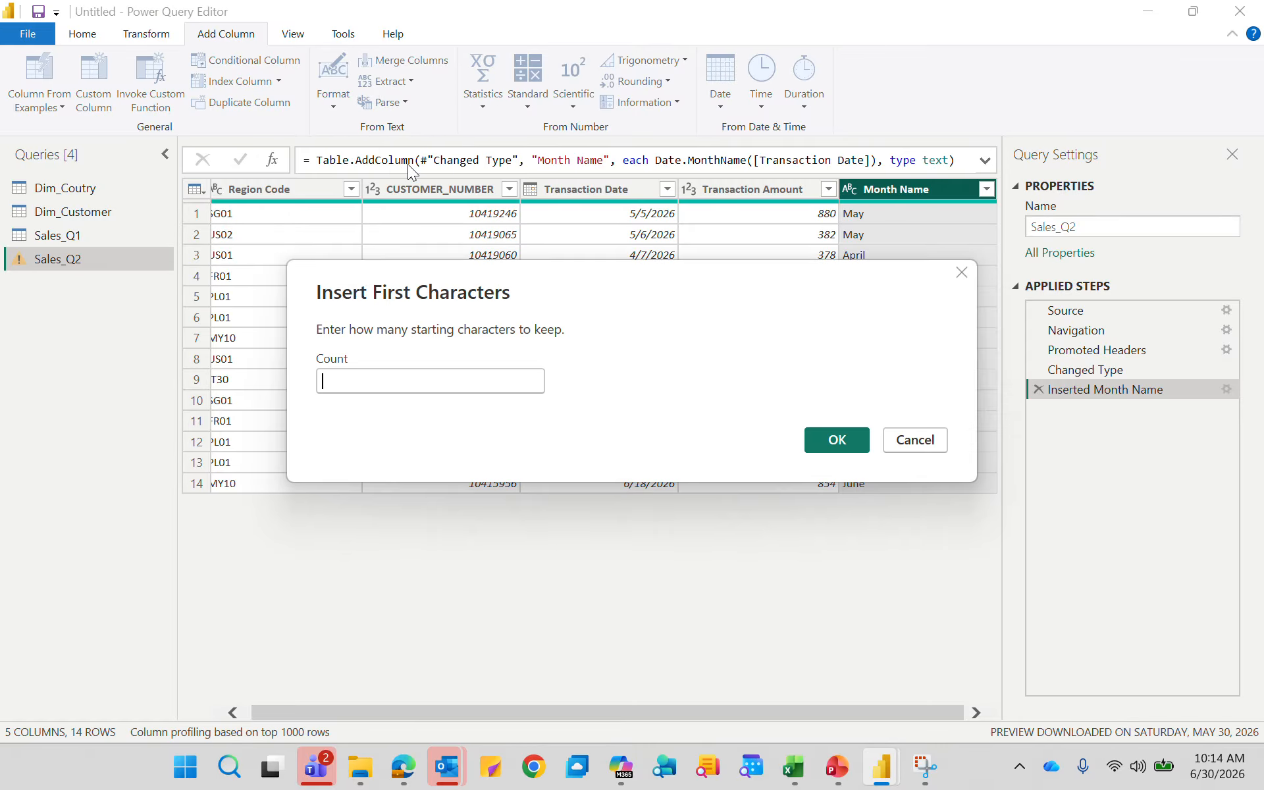
{"action": "left_click", "coordinate": [386, 387]}
{"action": "type", "text": "3"}
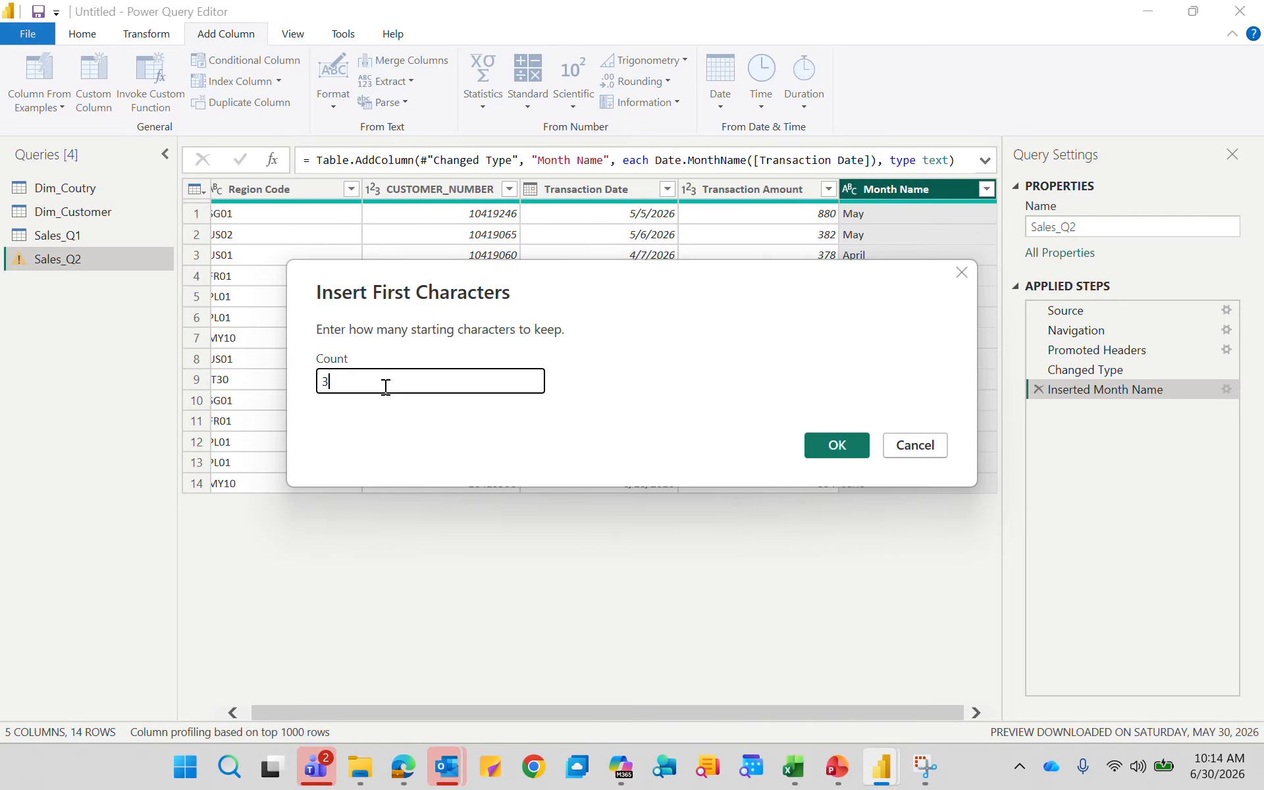
{"action": "left_click", "coordinate": [837, 451]}
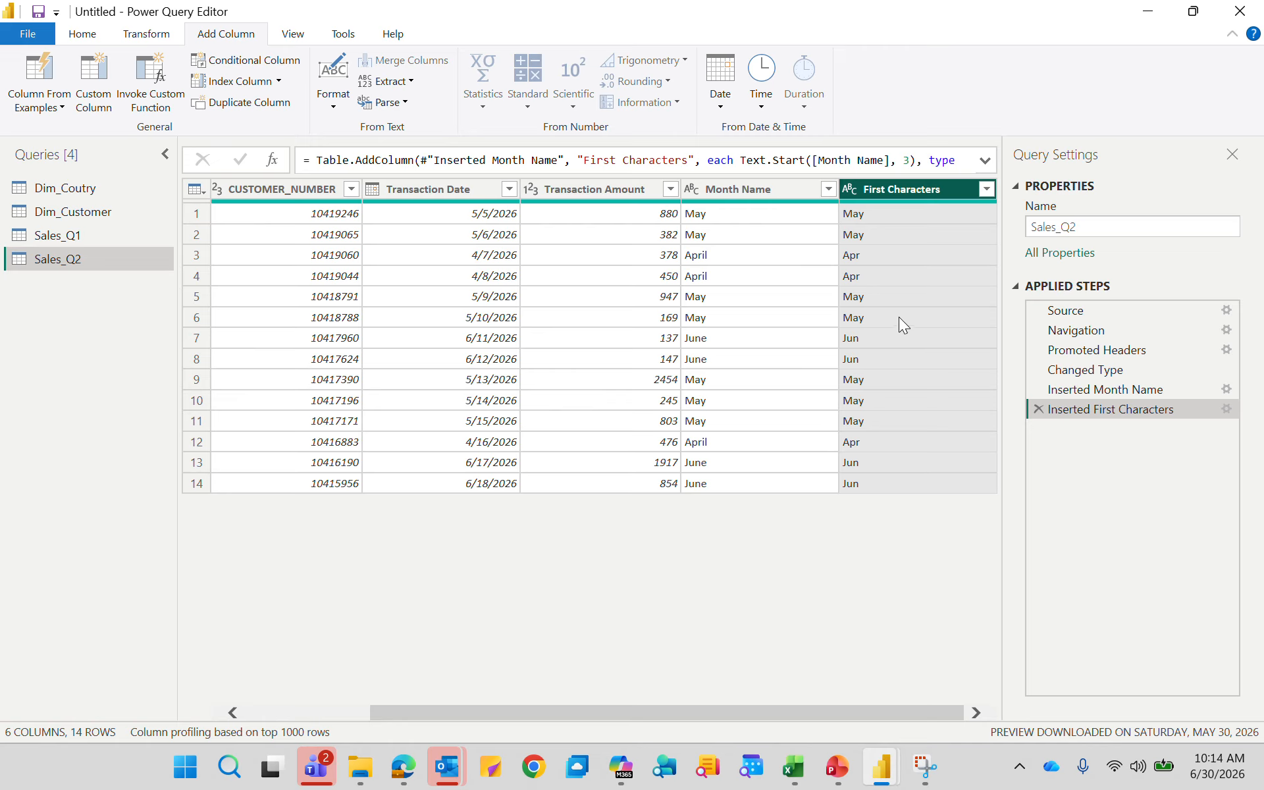
{"action": "left_click", "coordinate": [1037, 409]}
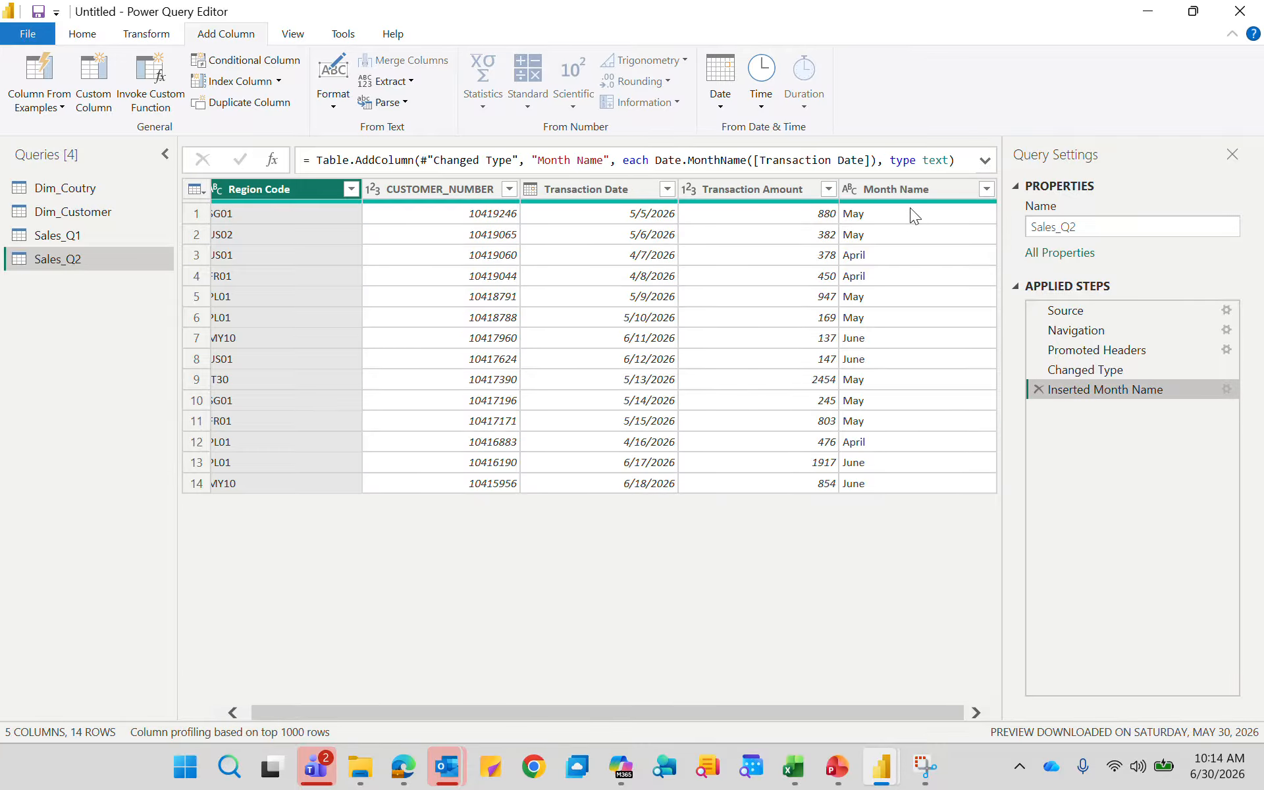
Transform the Month Name column in place to keep only its first 3 characters
{"action": "left_click", "coordinate": [906, 189]}
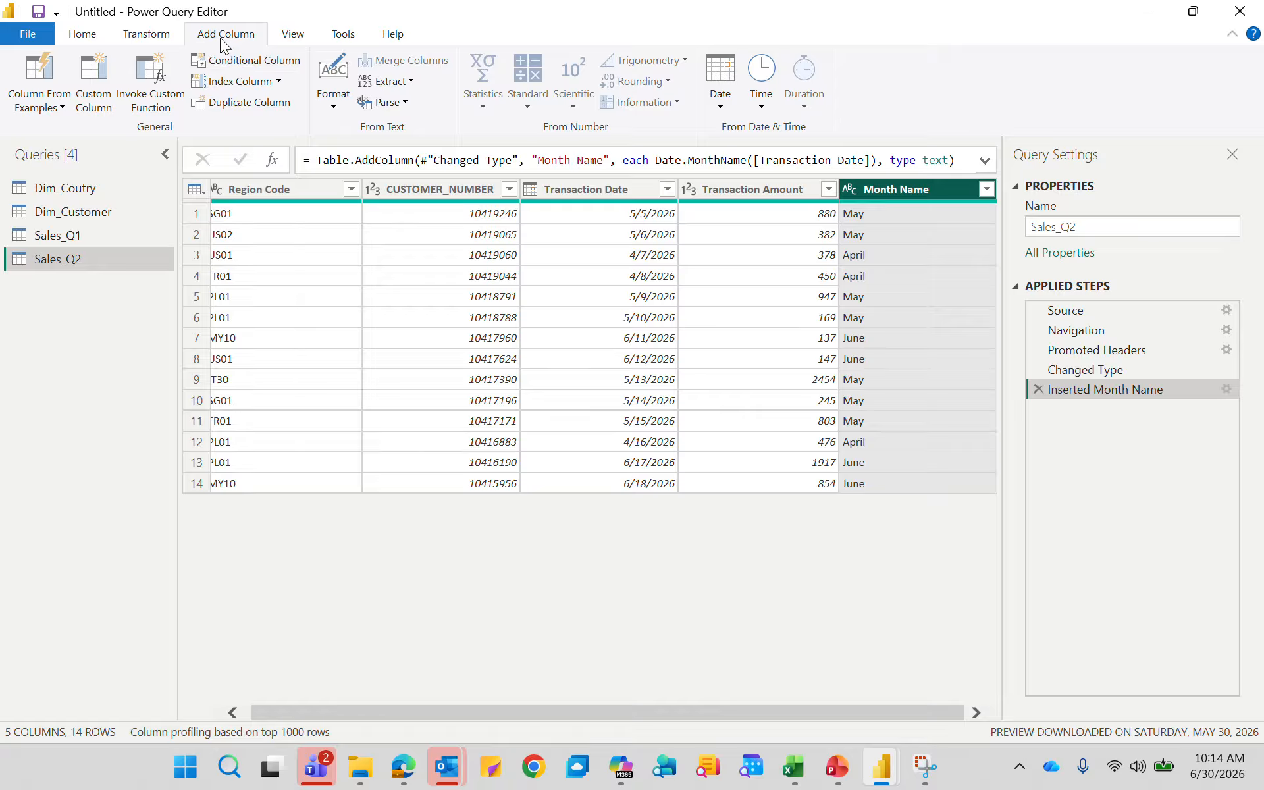
{"action": "left_click", "coordinate": [139, 41]}
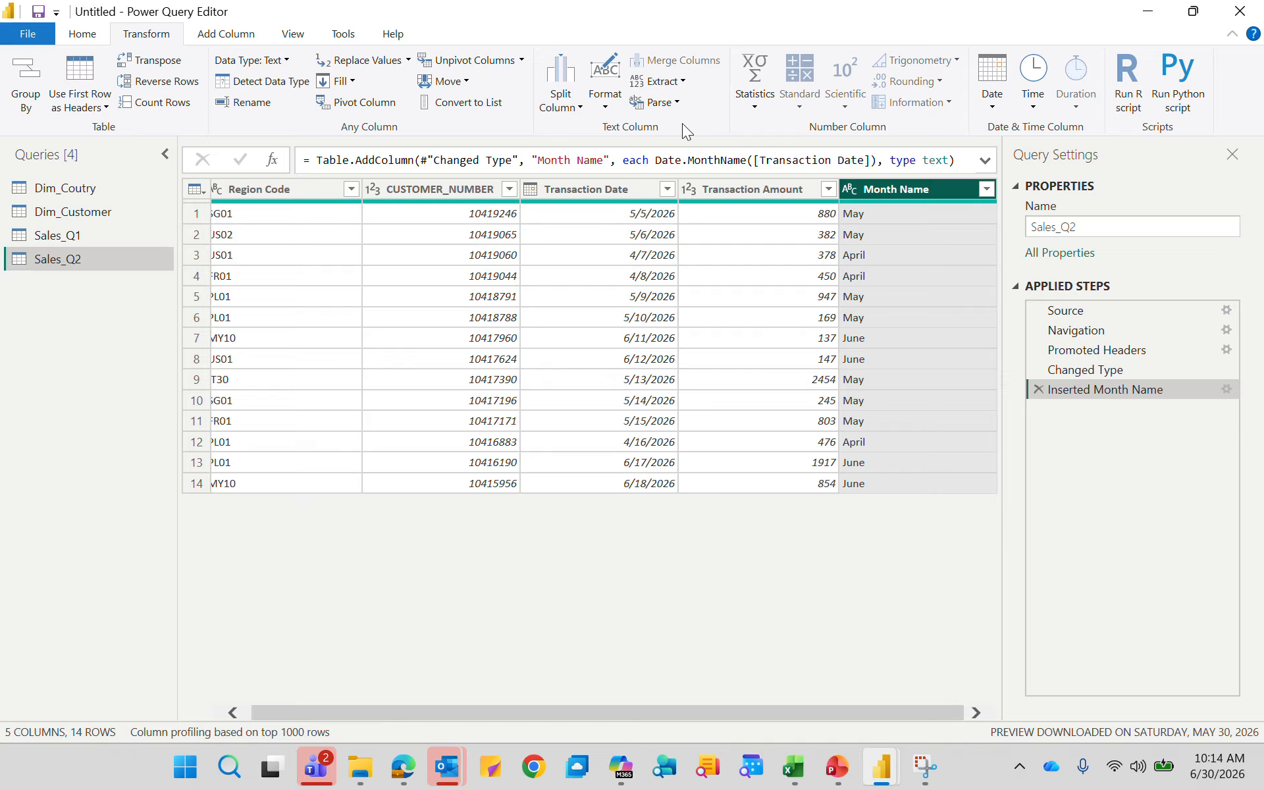
{"action": "left_click", "coordinate": [684, 82]}
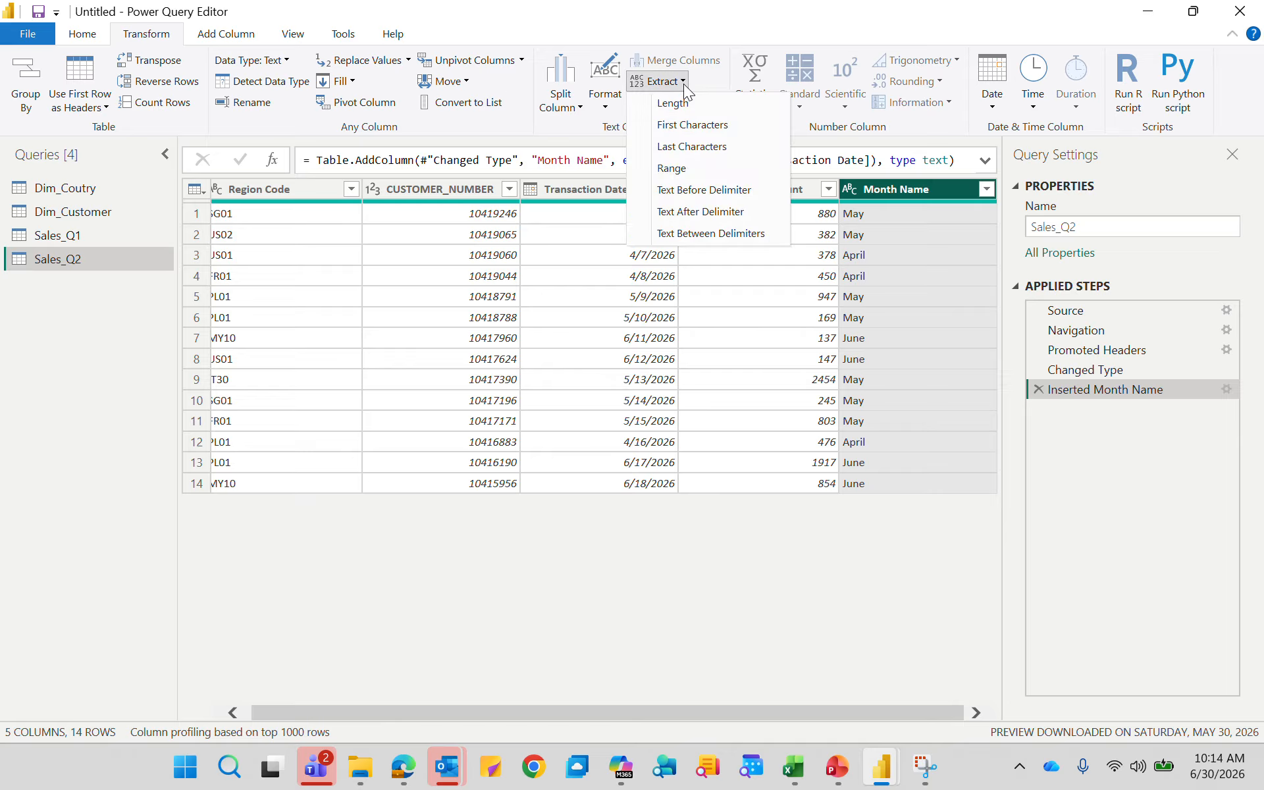
{"action": "left_click", "coordinate": [690, 125]}
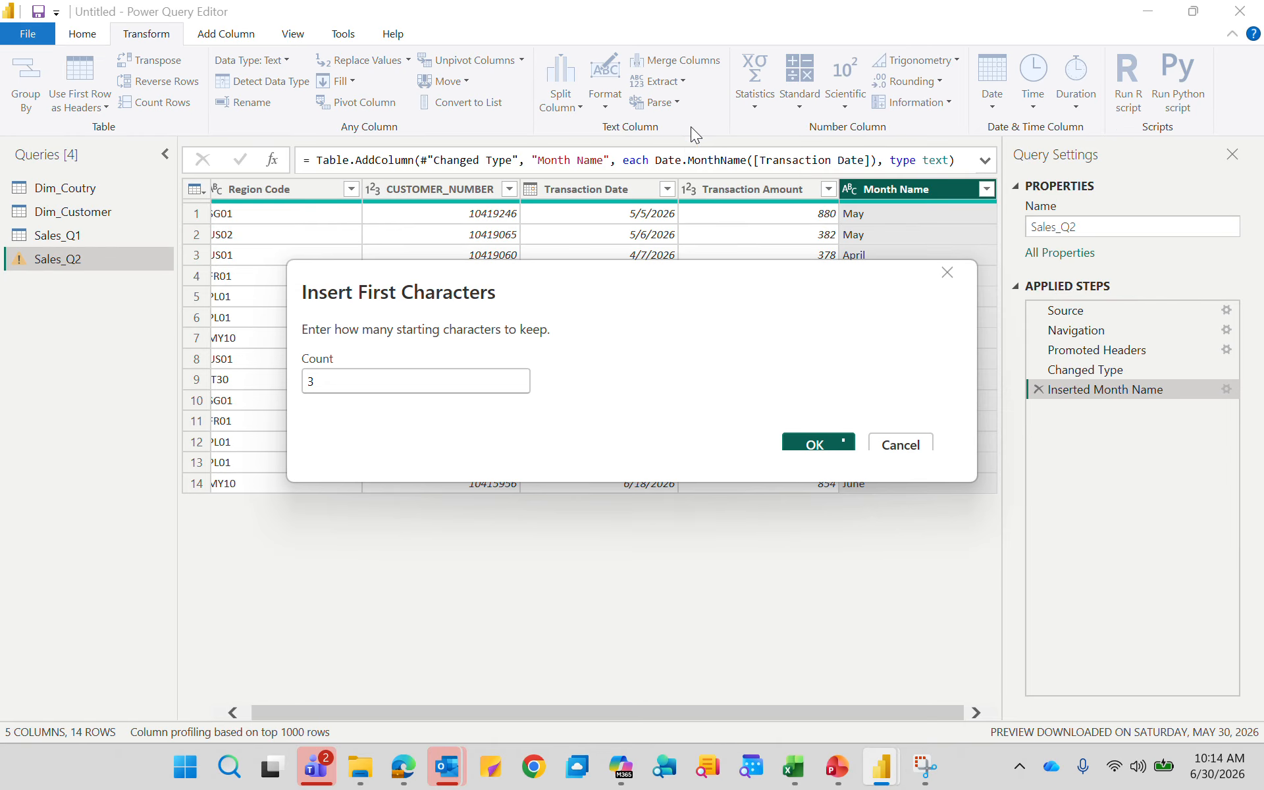
{"action": "type", "text": "3"}
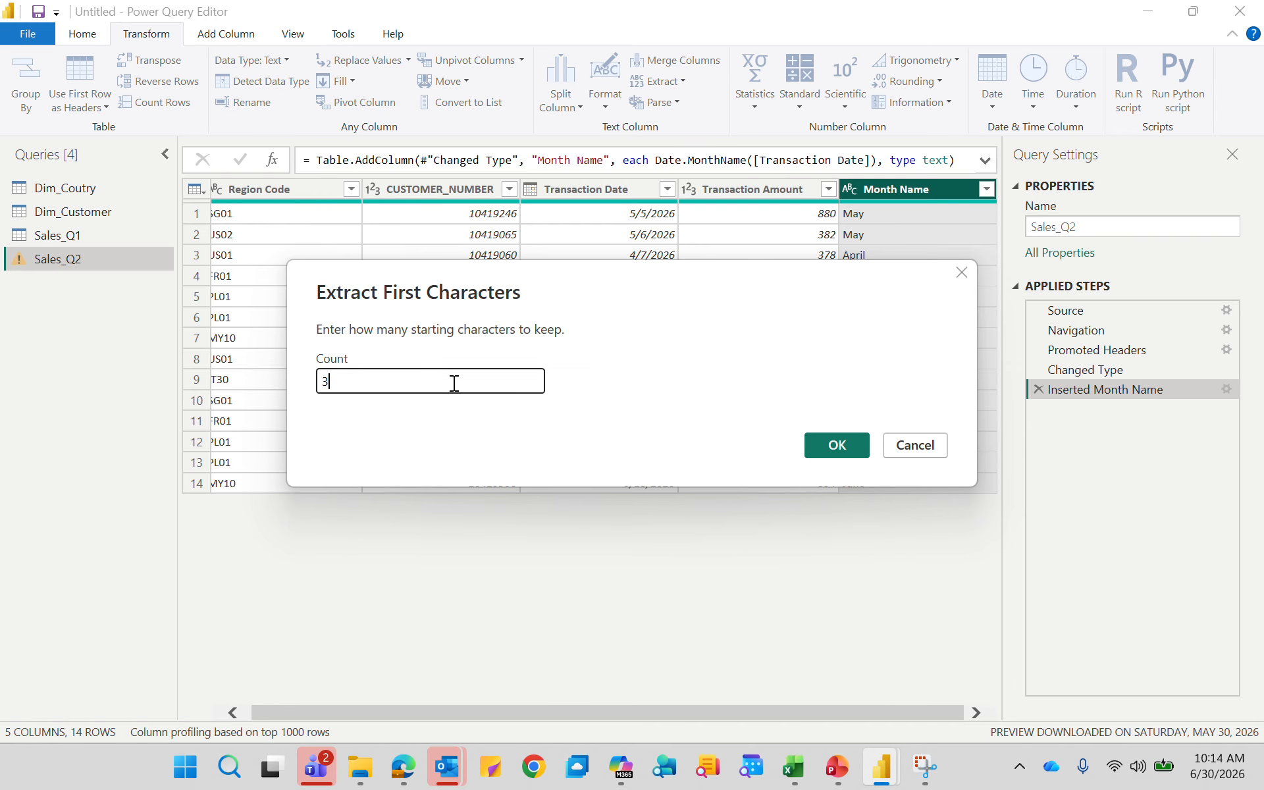
{"action": "left_click", "coordinate": [808, 449]}
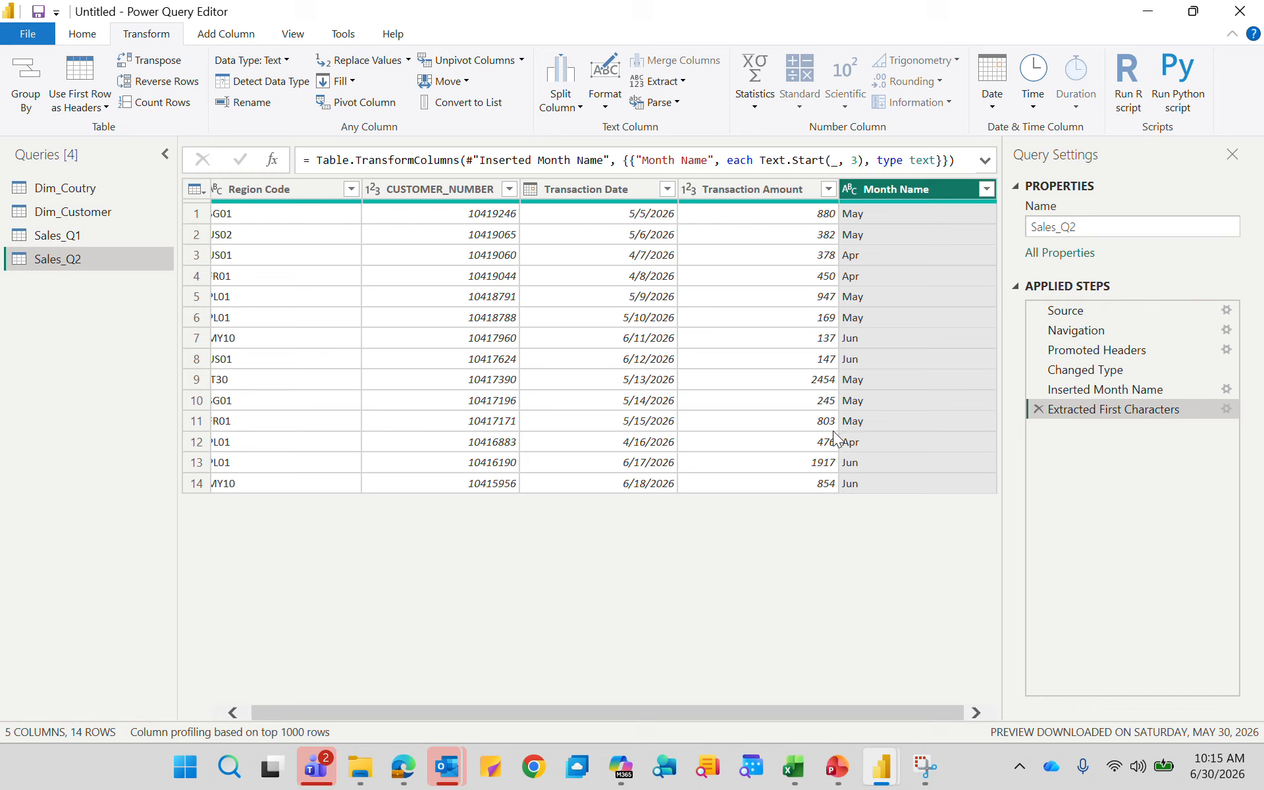
Try reducing the Region Code column to its last 2 characters, and delete that applied step
{"action": "left_click", "coordinate": [684, 87]}
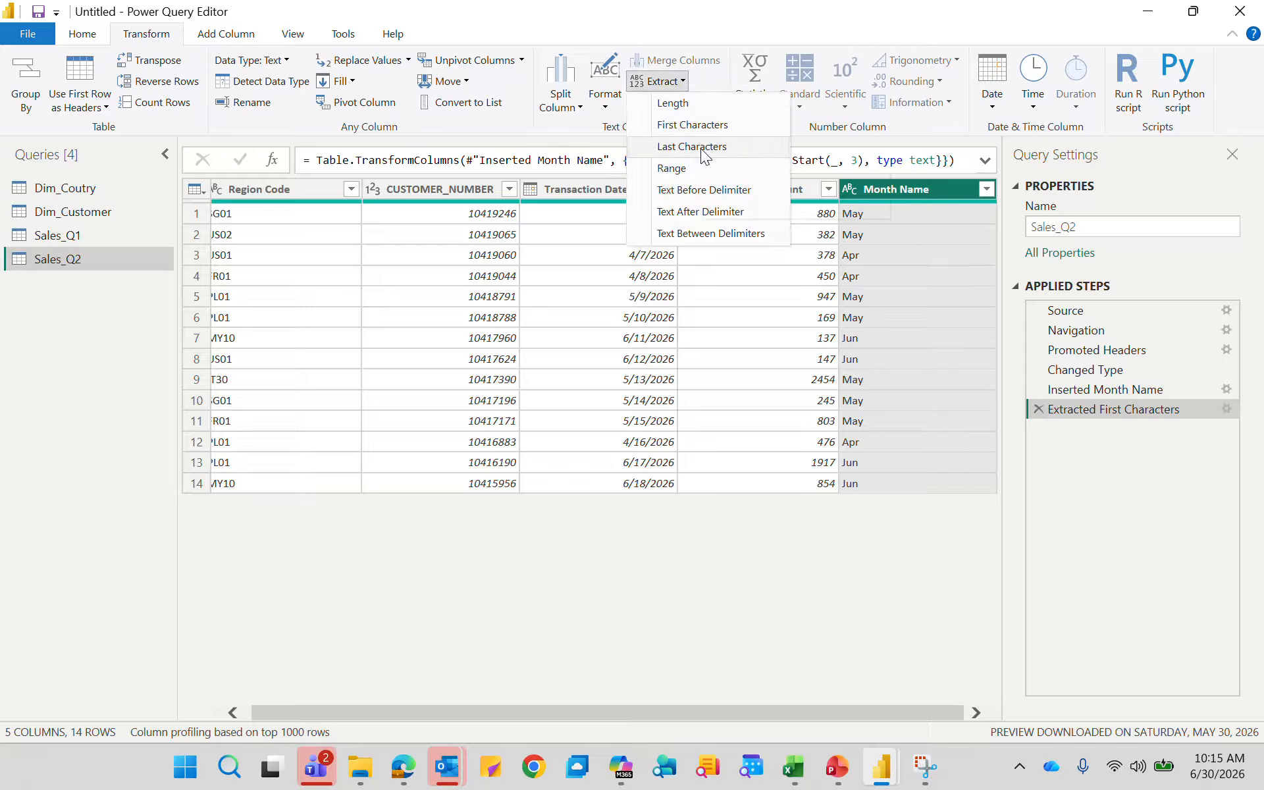
{"action": "left_click", "coordinate": [574, 188]}
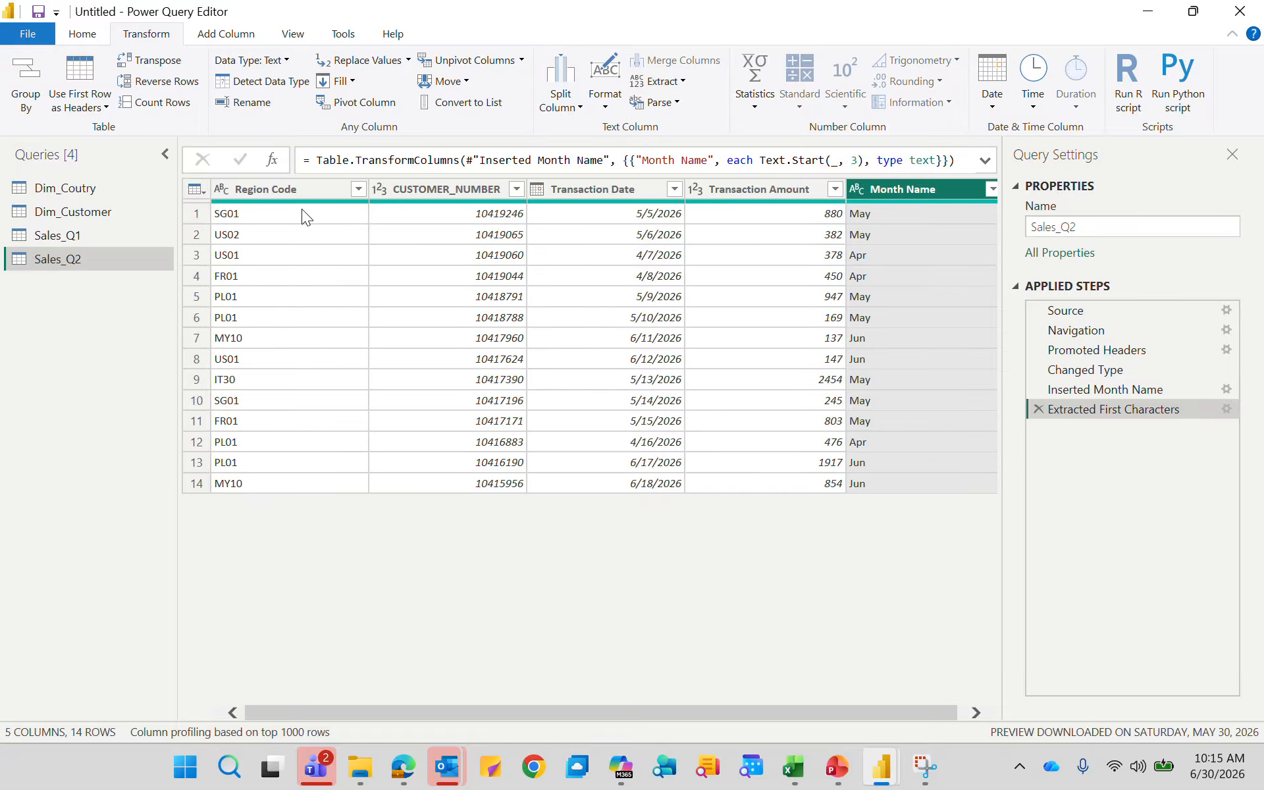
{"action": "left_click", "coordinate": [301, 189]}
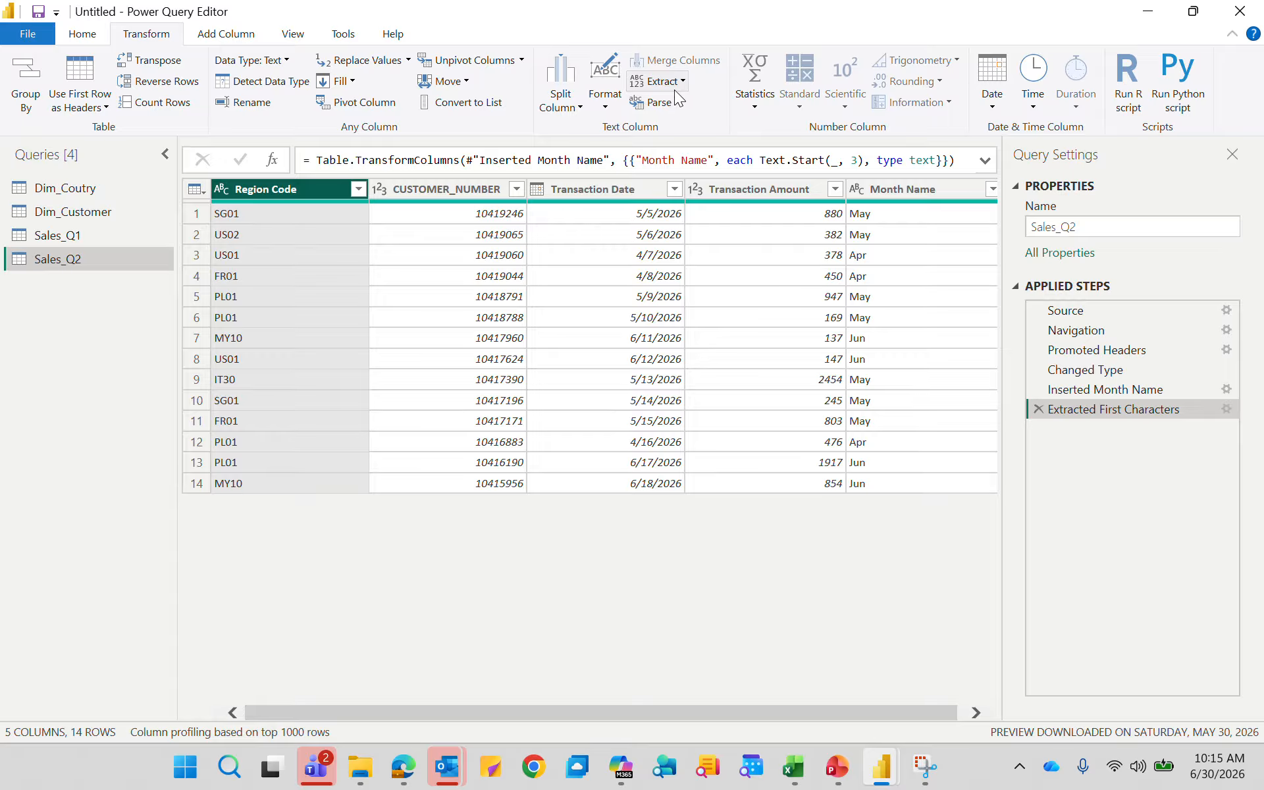
{"action": "left_click", "coordinate": [657, 81]}
{"action": "left_click", "coordinate": [693, 148]}
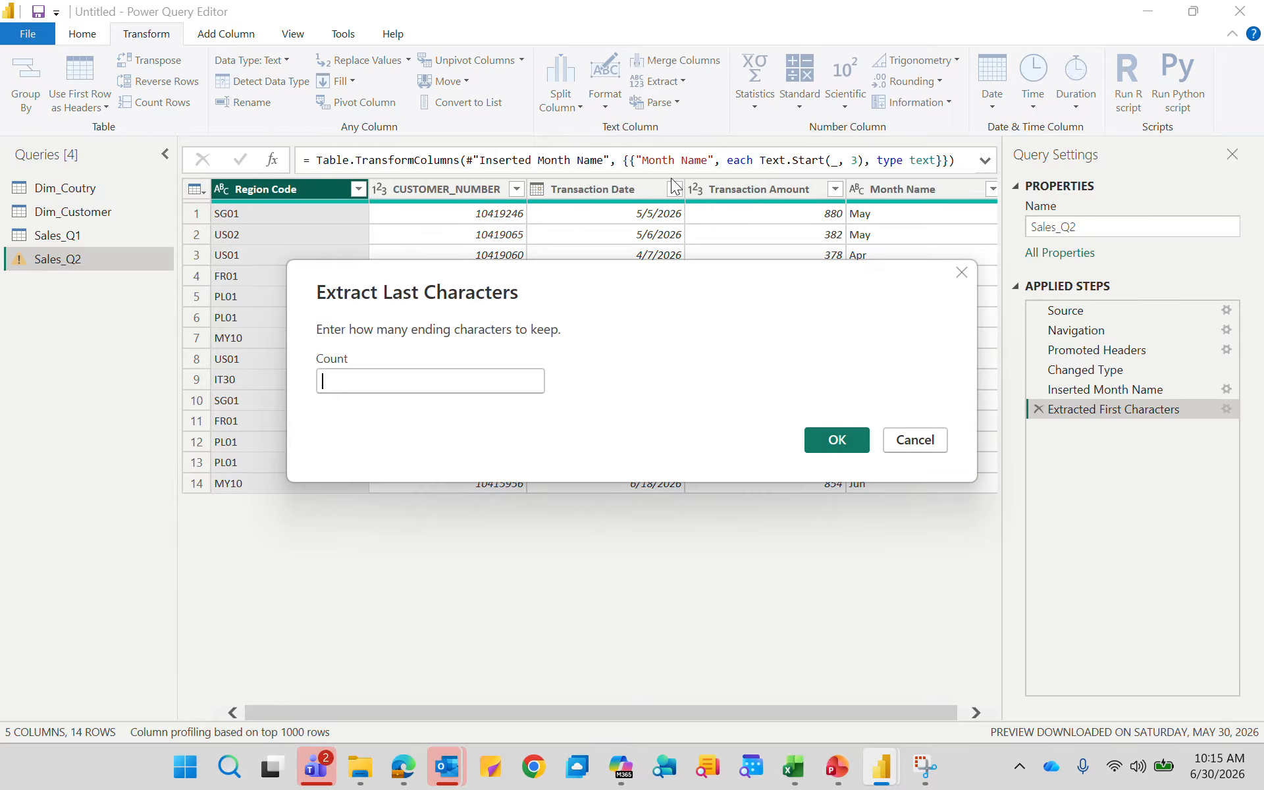
{"action": "type", "text": "2"}
{"action": "left_click", "coordinate": [836, 445]}
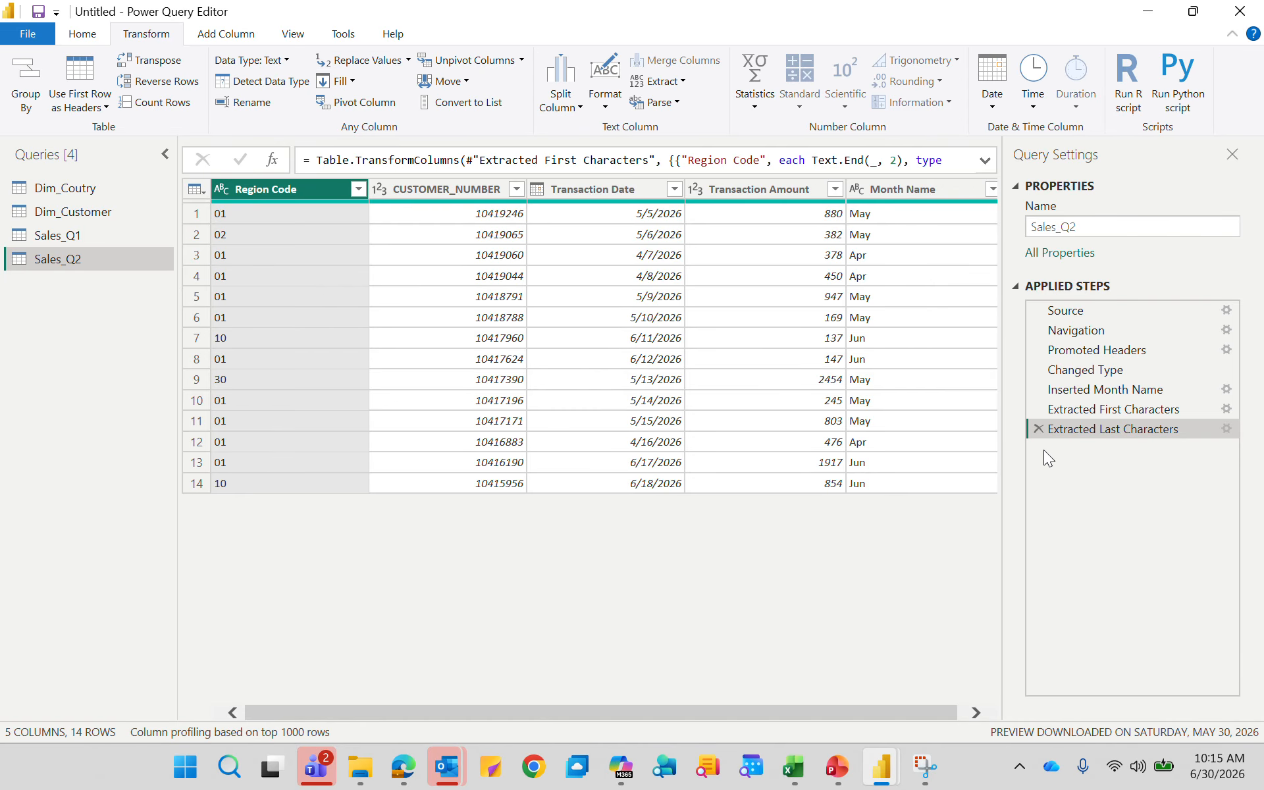
{"action": "left_click", "coordinate": [1038, 430]}
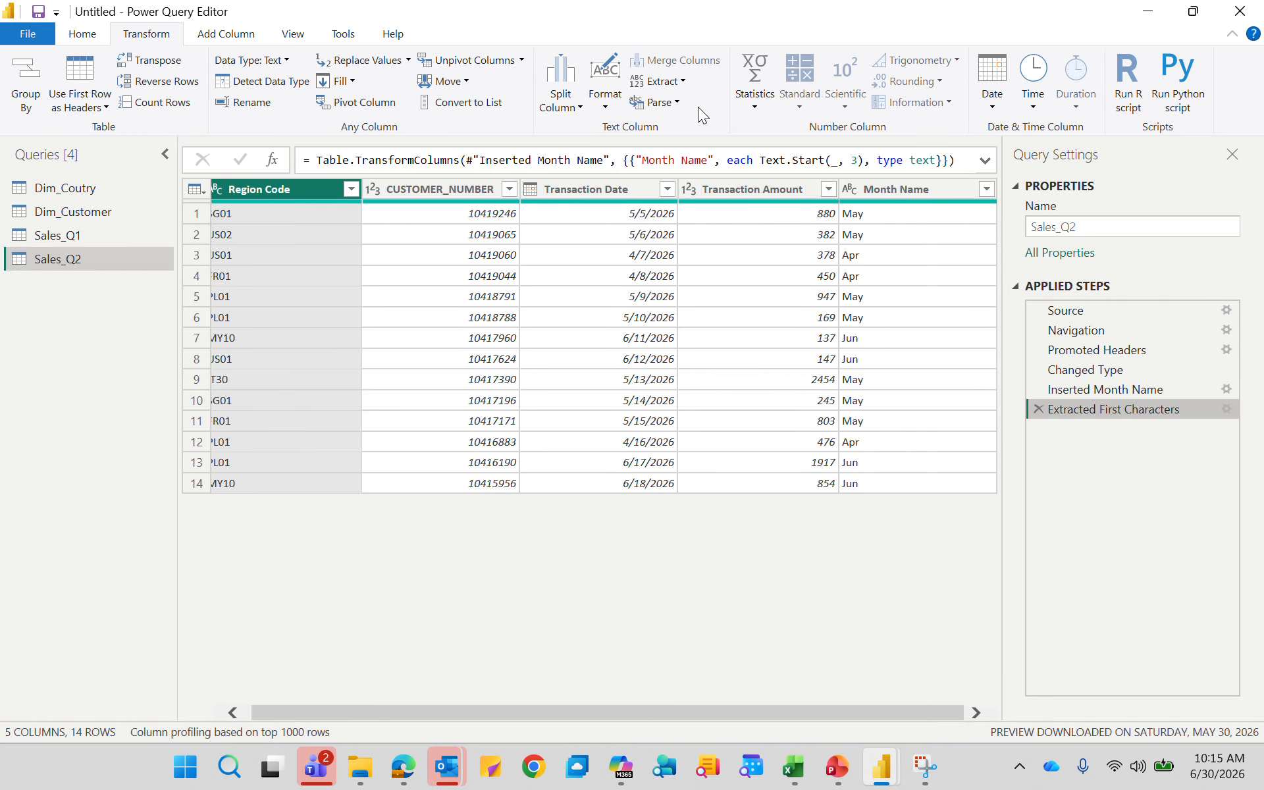
Try extracting the text after the "/" delimiter in the Transaction Date column, and delete that applied step
{"action": "left_click", "coordinate": [685, 83]}
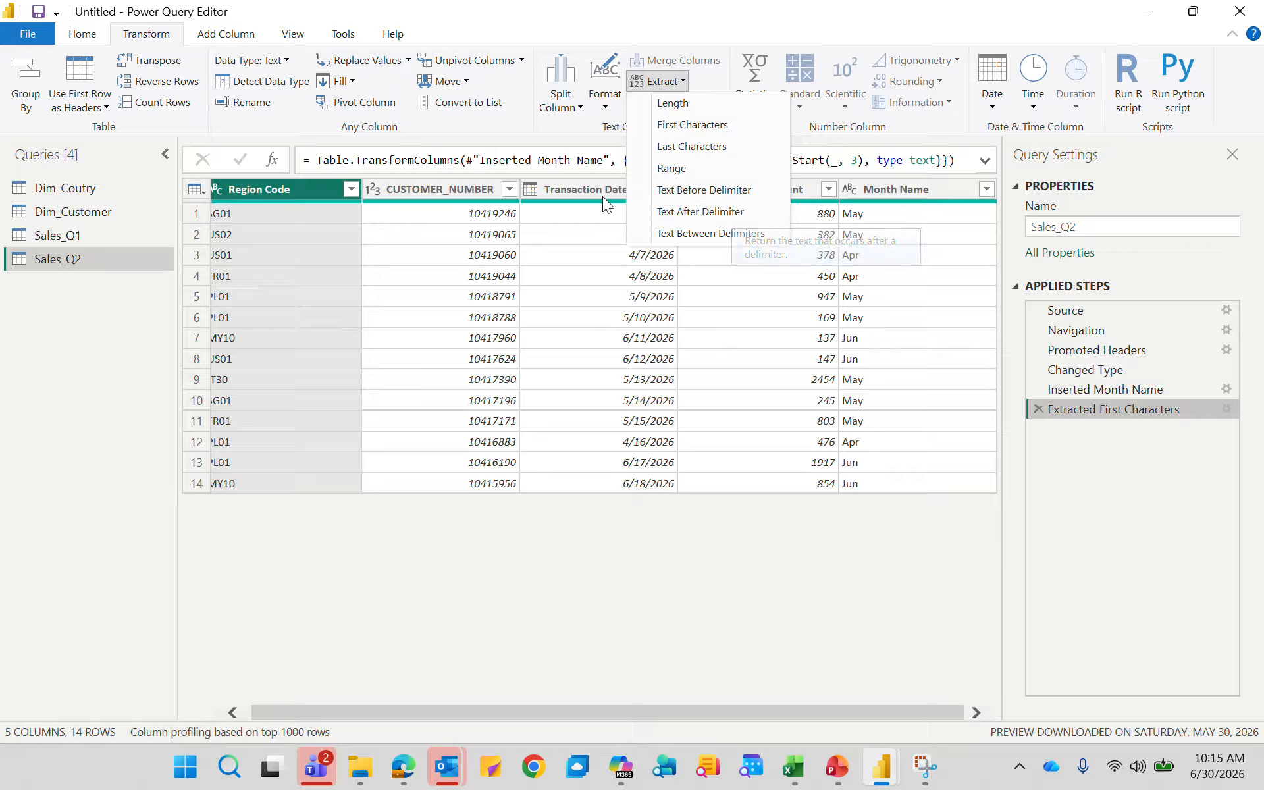
{"action": "left_click", "coordinate": [586, 188]}
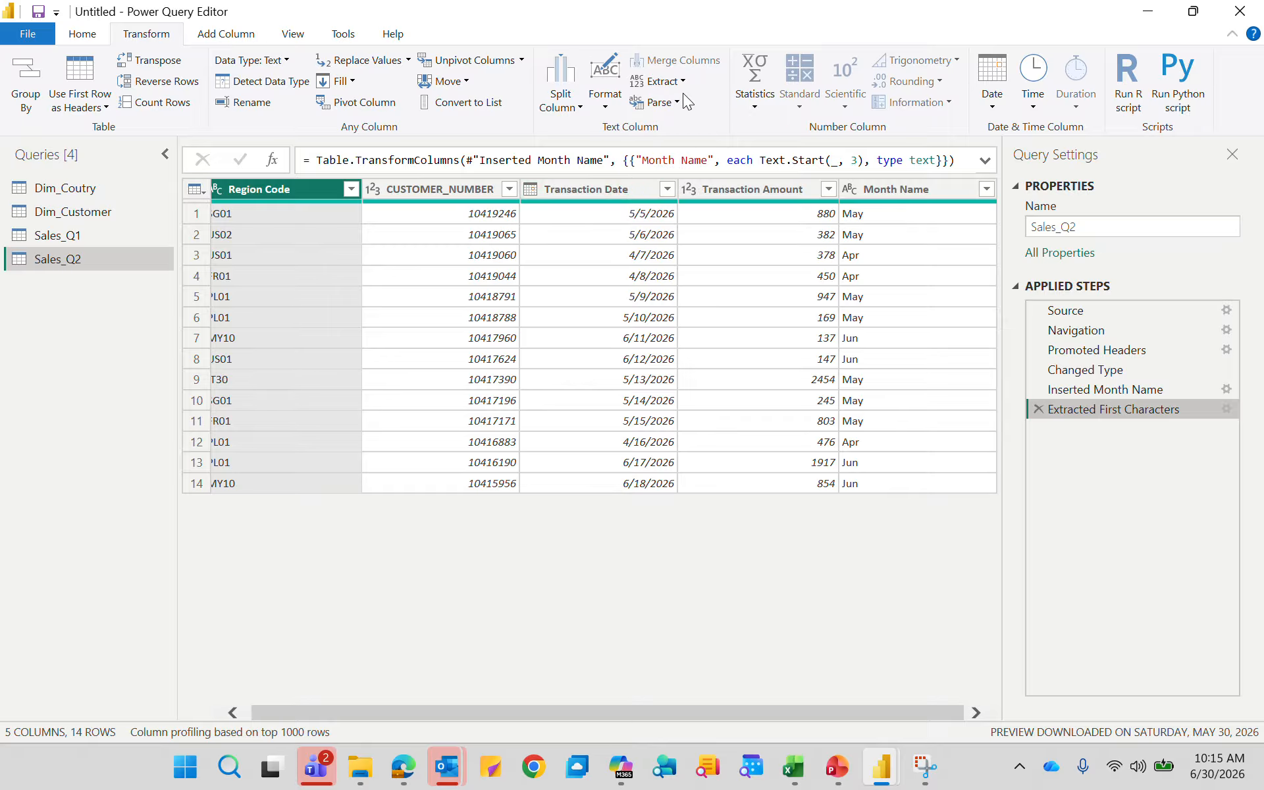
{"action": "left_click", "coordinate": [617, 192]}
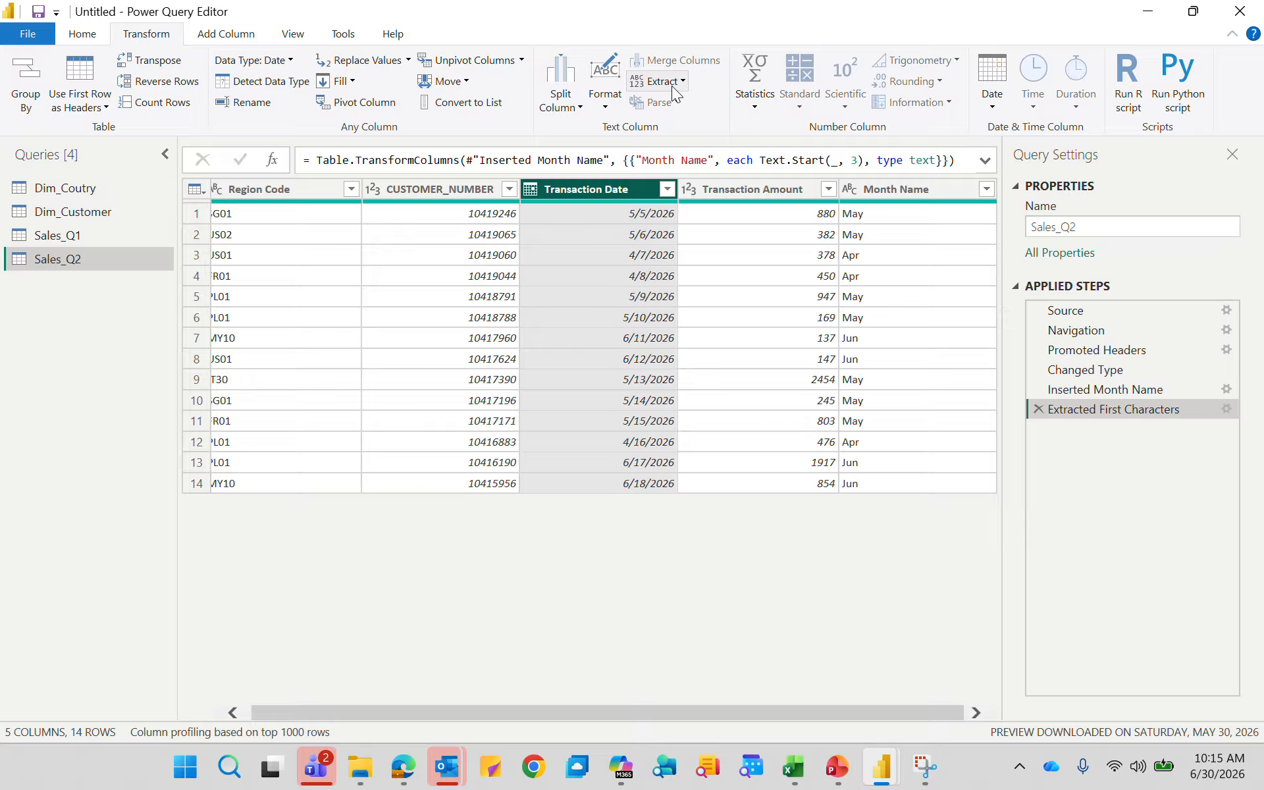
{"action": "left_click", "coordinate": [677, 91]}
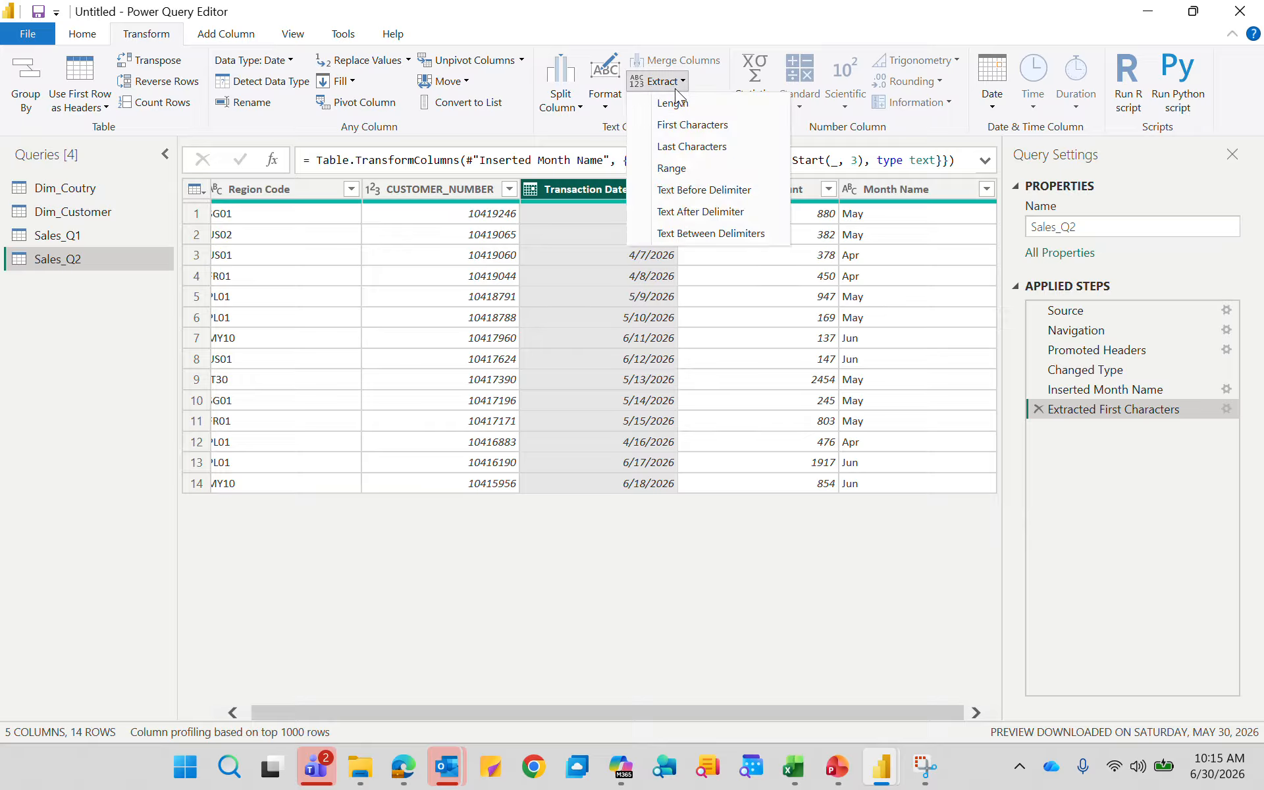
{"action": "left_click", "coordinate": [692, 212]}
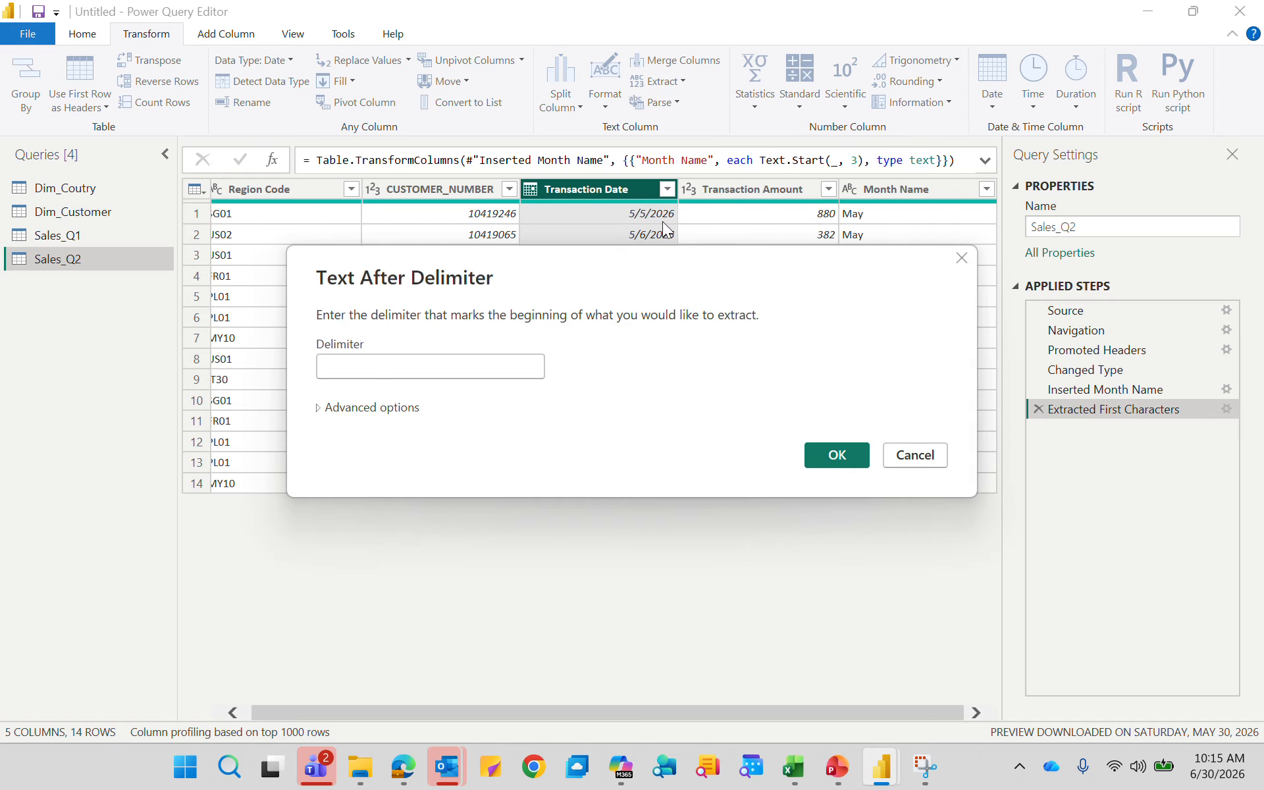
{"action": "left_click", "coordinate": [424, 379]}
{"action": "type", "text": "/"}
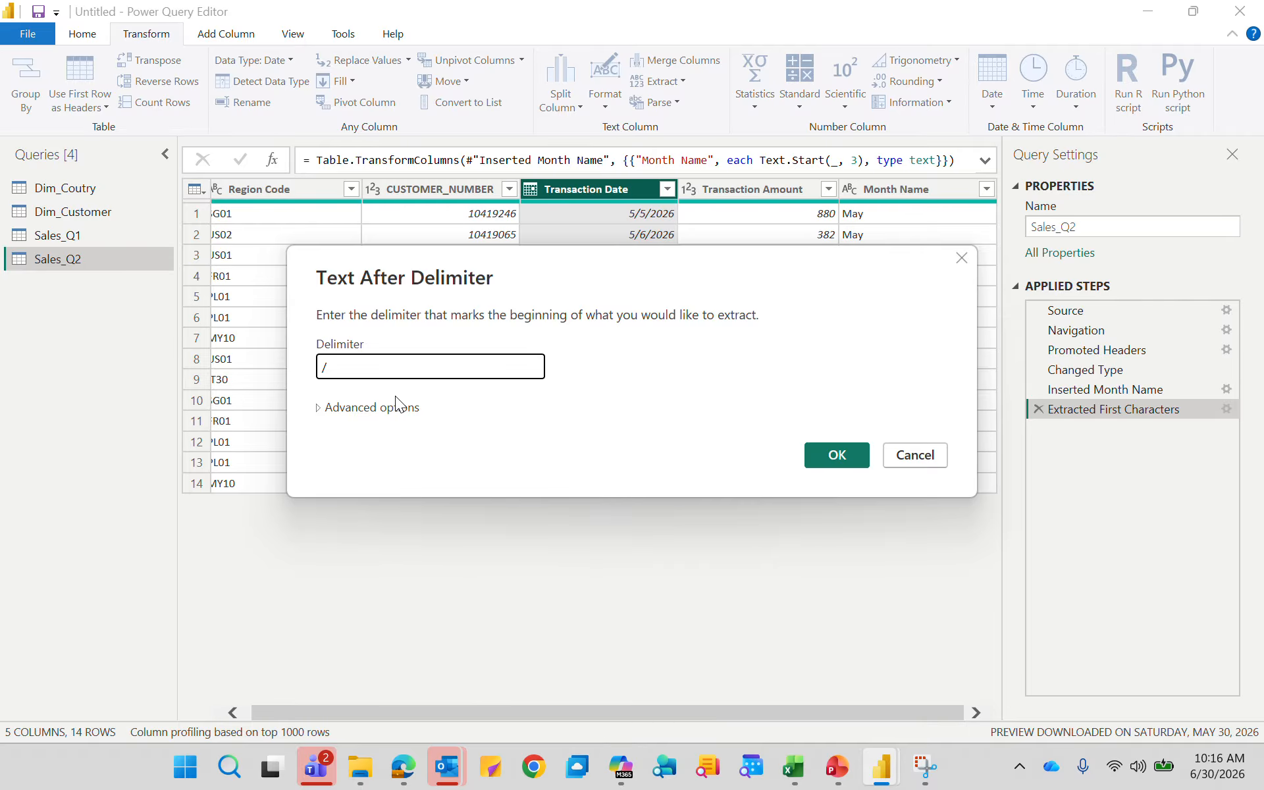
{"action": "left_click", "coordinate": [826, 454]}
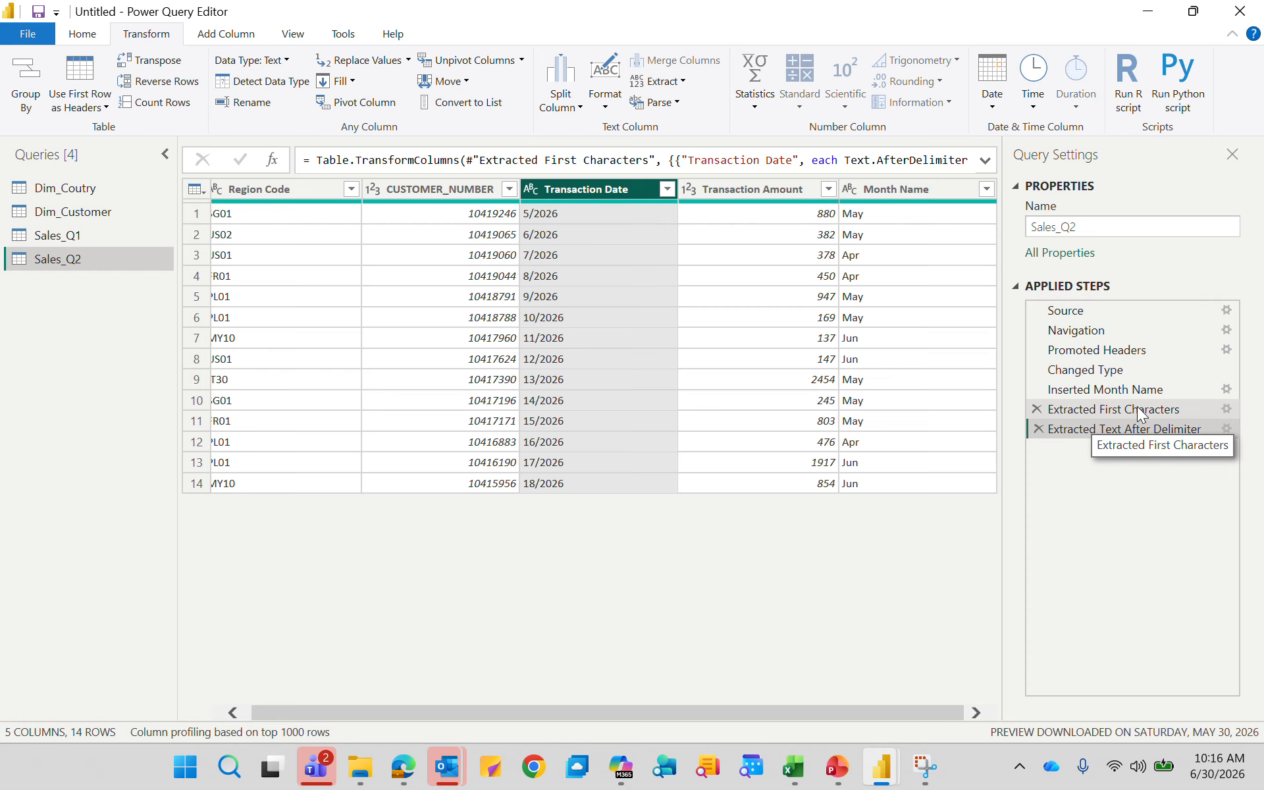
{"action": "left_click", "coordinate": [1037, 429]}
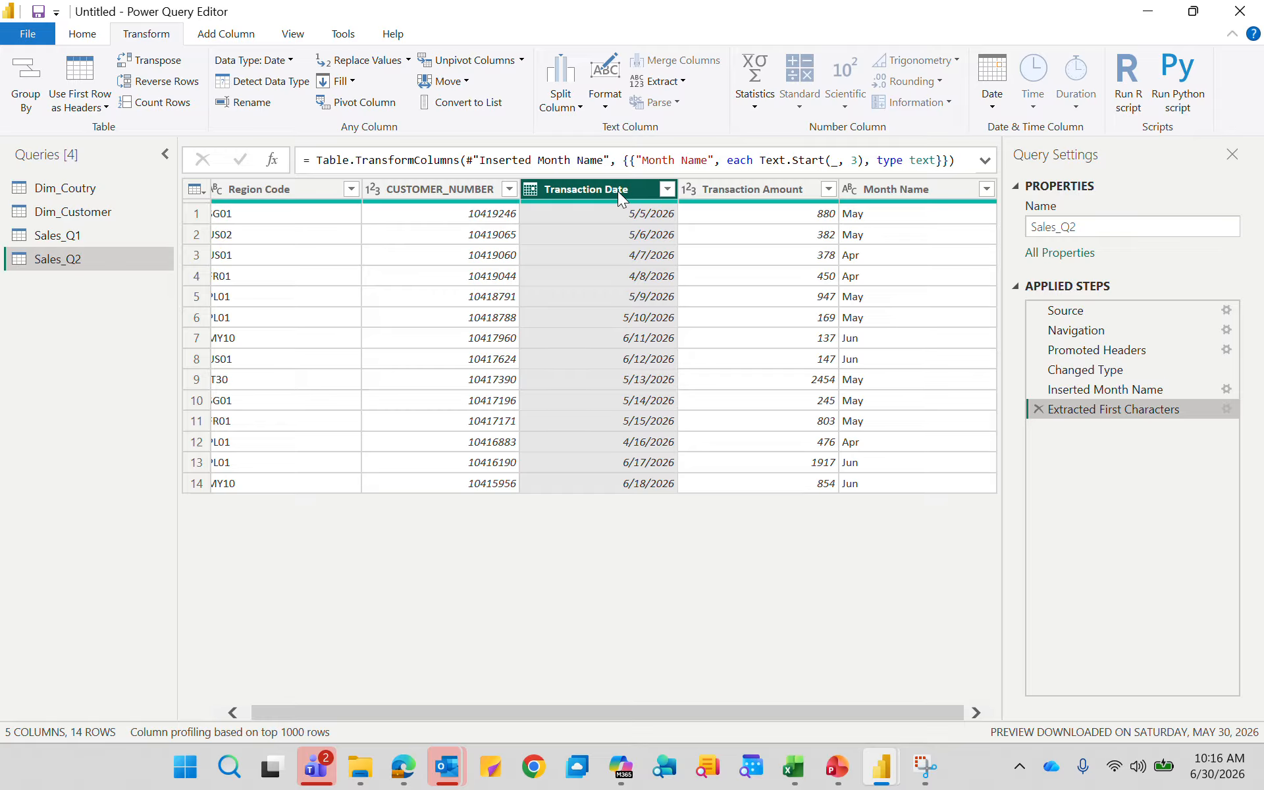
Try extracting the text after the "/" delimiter in Transaction Date, scanning from the end of the input, and delete that applied step
{"action": "left_click", "coordinate": [682, 83]}
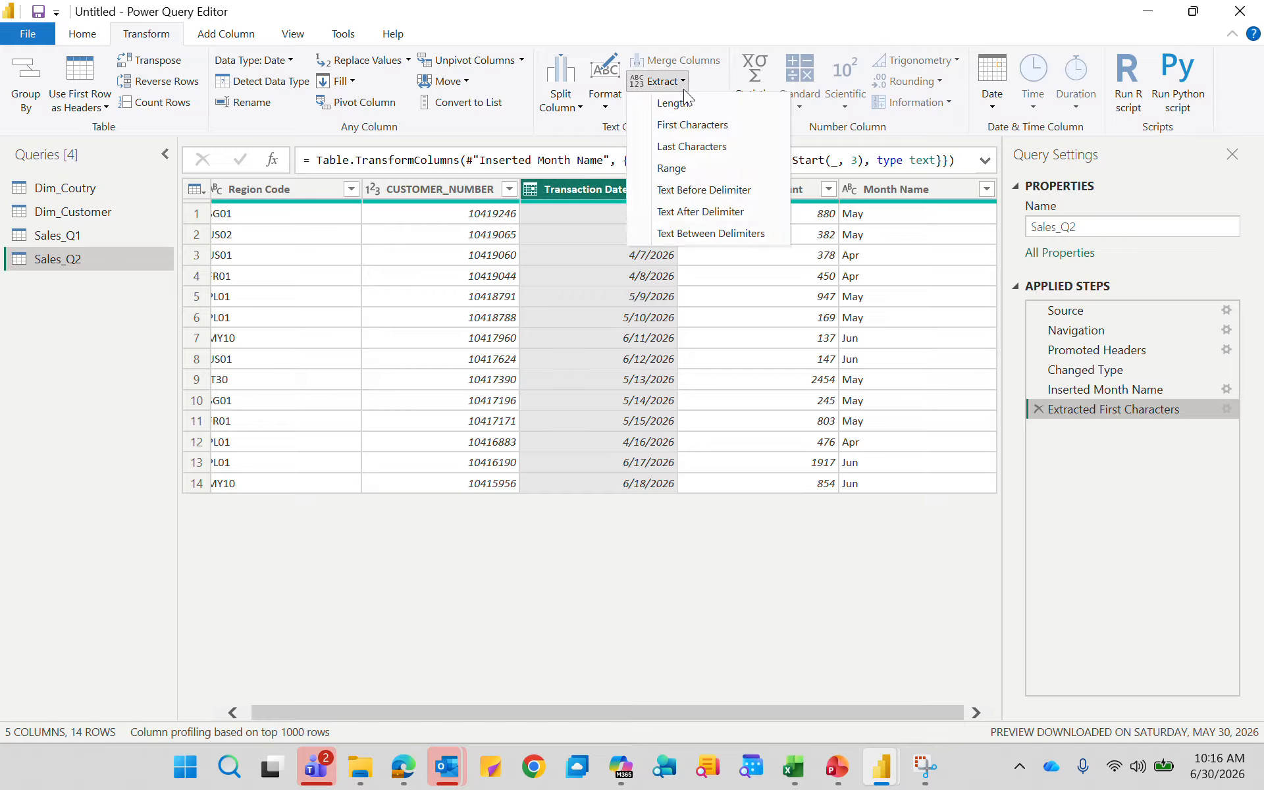
{"action": "left_click", "coordinate": [700, 212]}
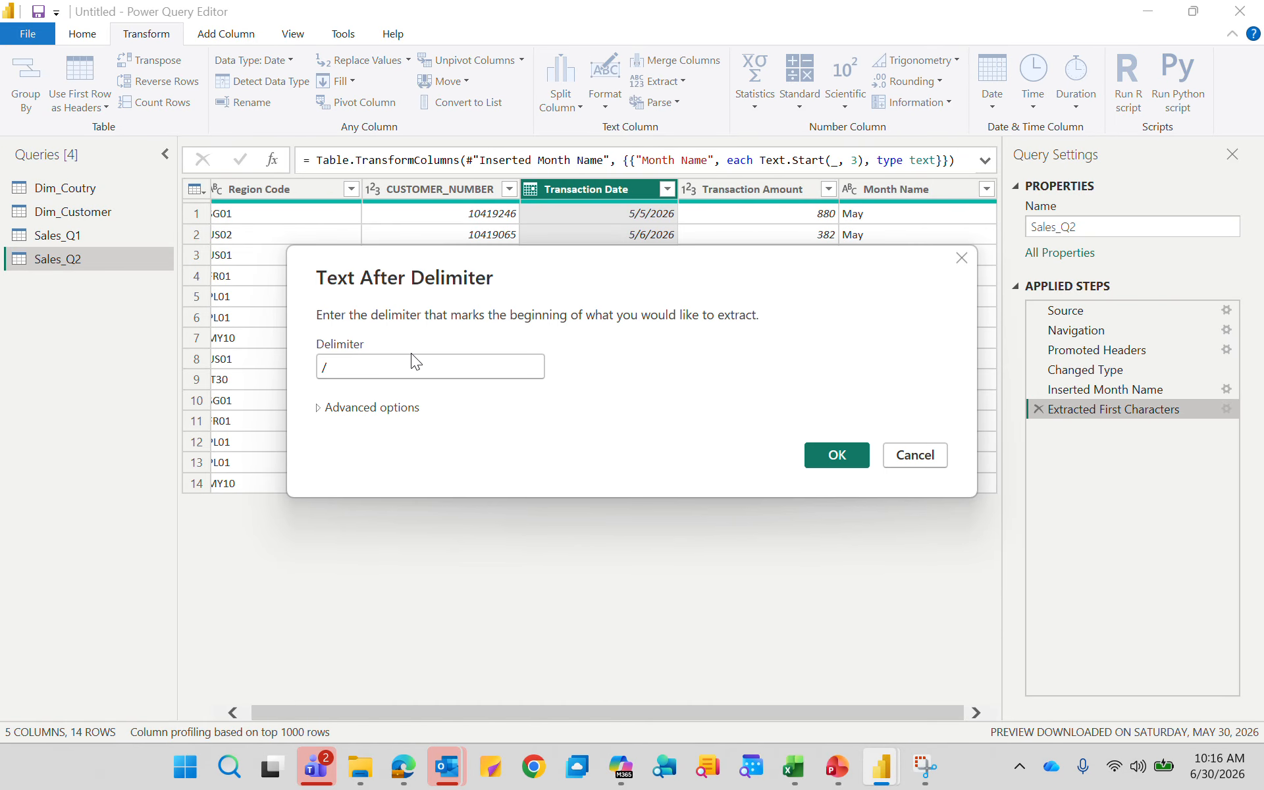
{"action": "left_click", "coordinate": [376, 408]}
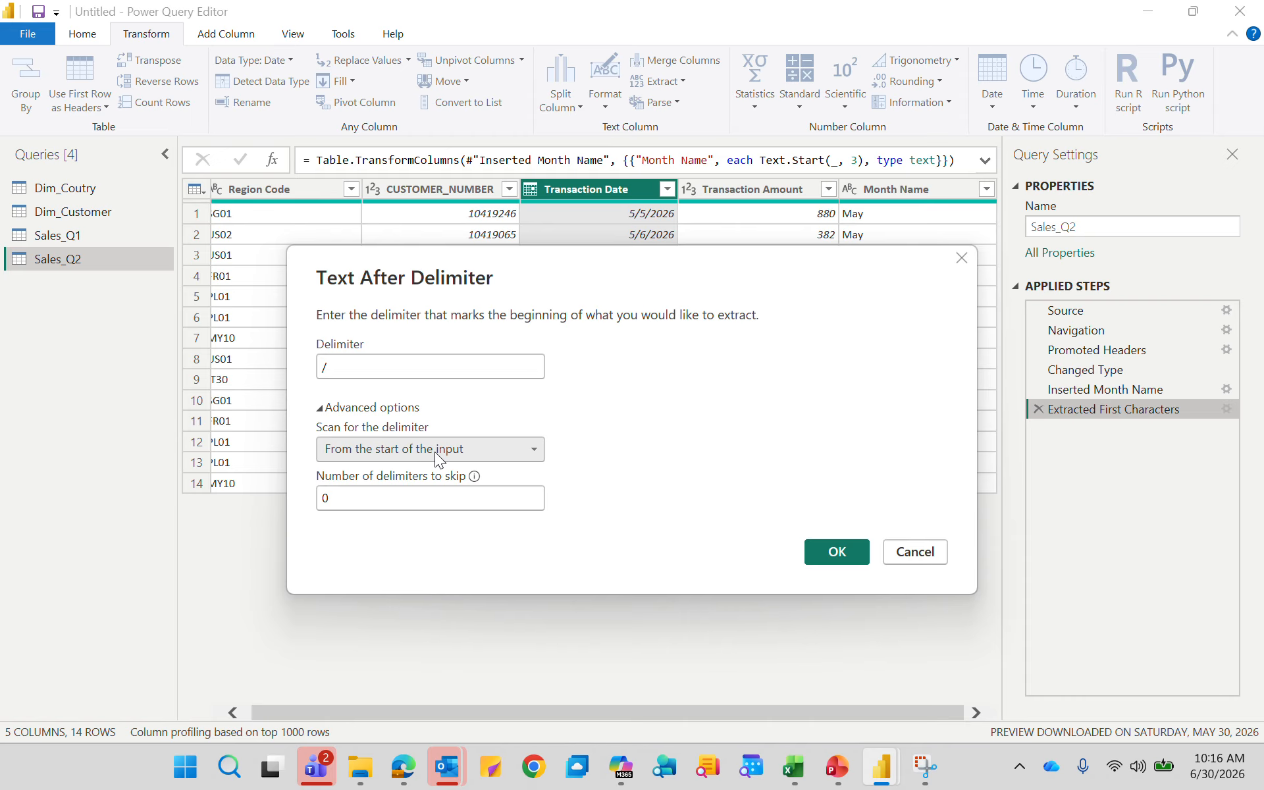
{"action": "left_click", "coordinate": [465, 450]}
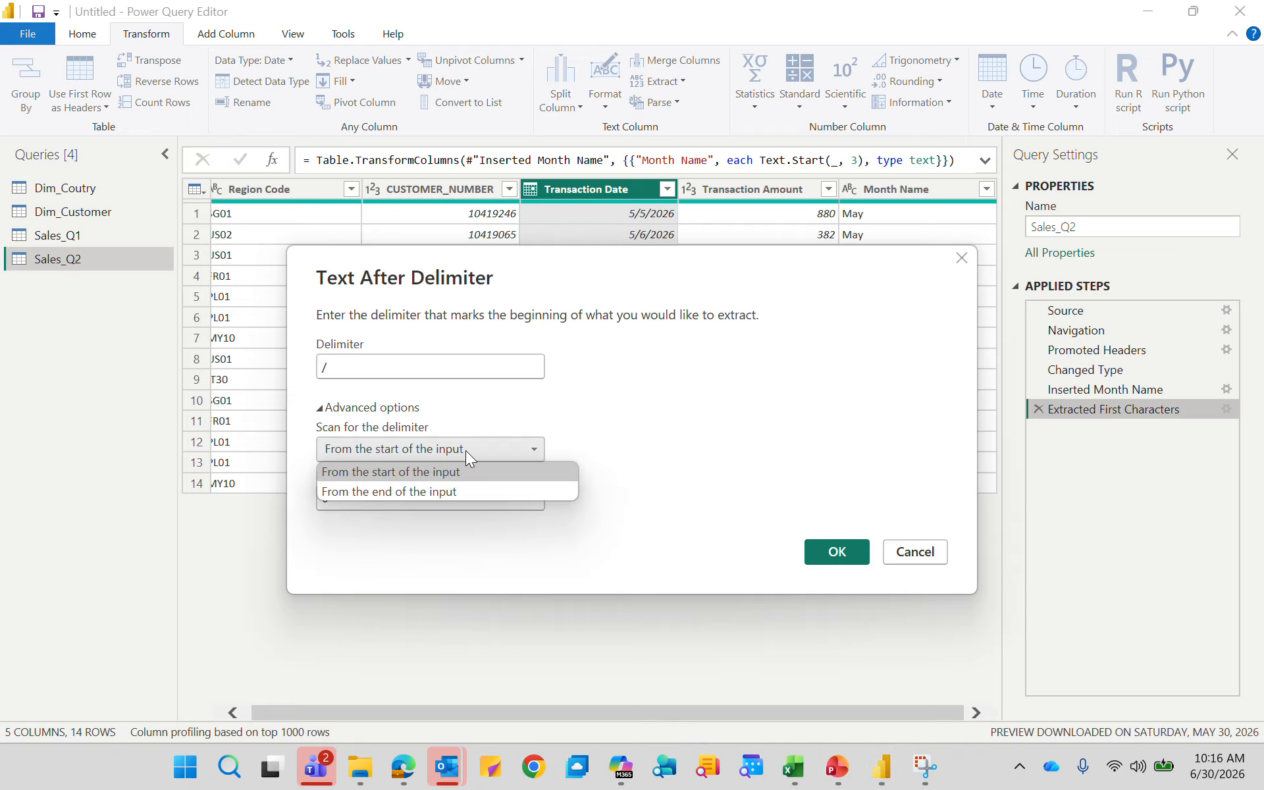
{"action": "left_click", "coordinate": [443, 491]}
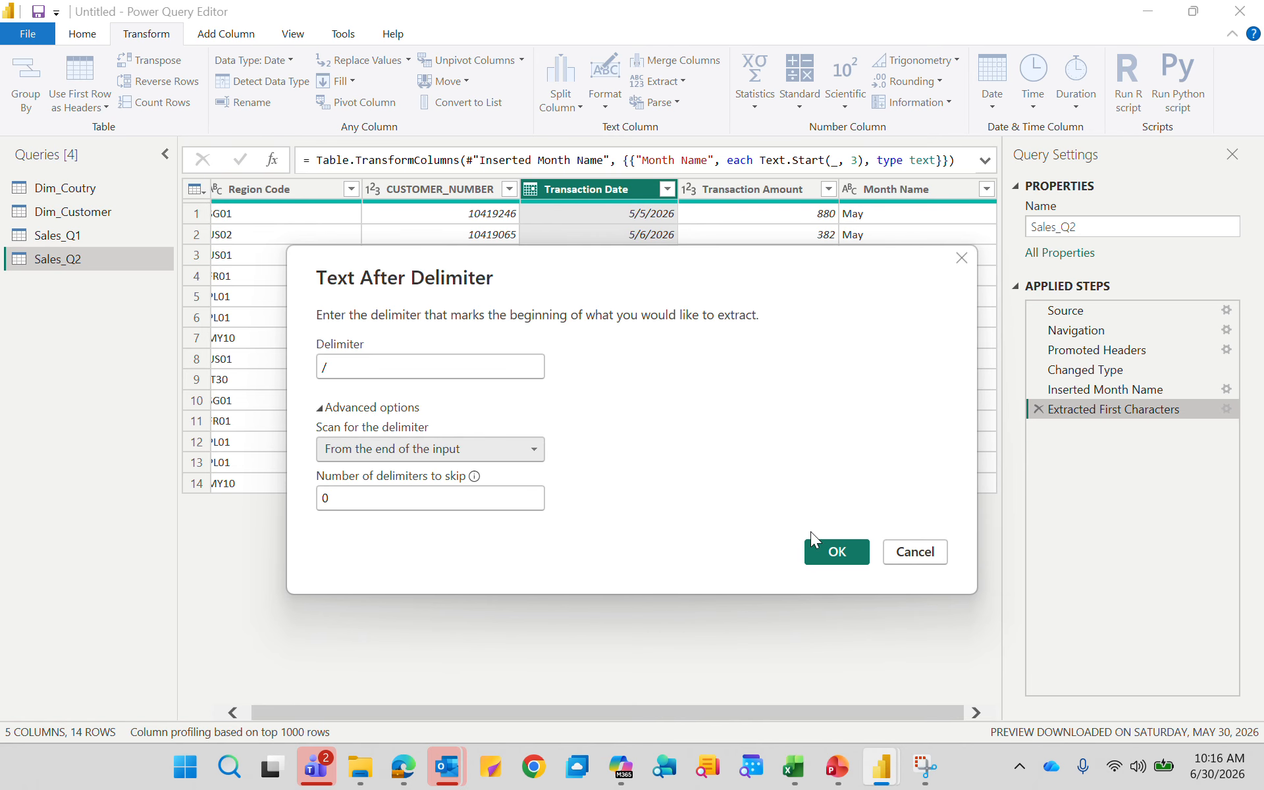
{"action": "left_click", "coordinate": [840, 551]}
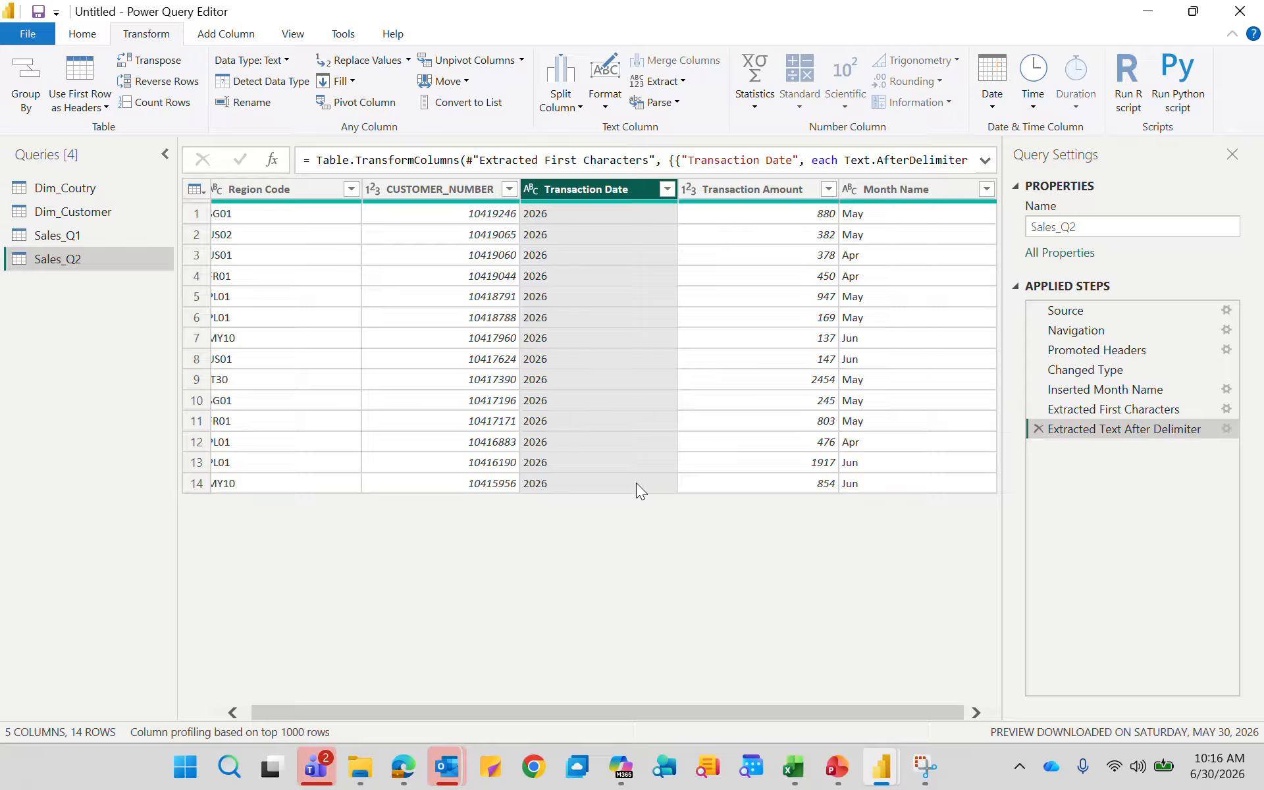
{"action": "left_click", "coordinate": [1038, 428]}
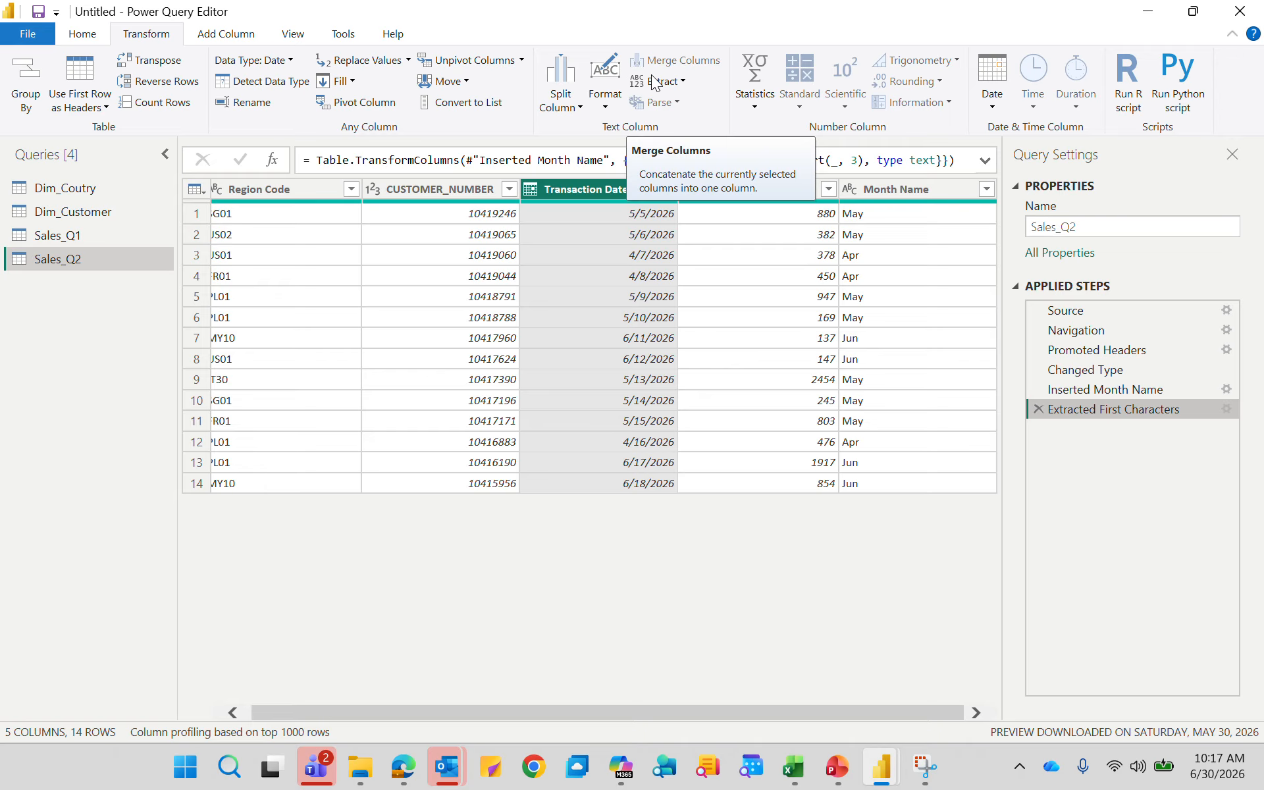
Try transforming the Transaction Date column in place to its year, and delete that applied step
{"action": "left_click", "coordinate": [472, 189], "text": "ctrl"}
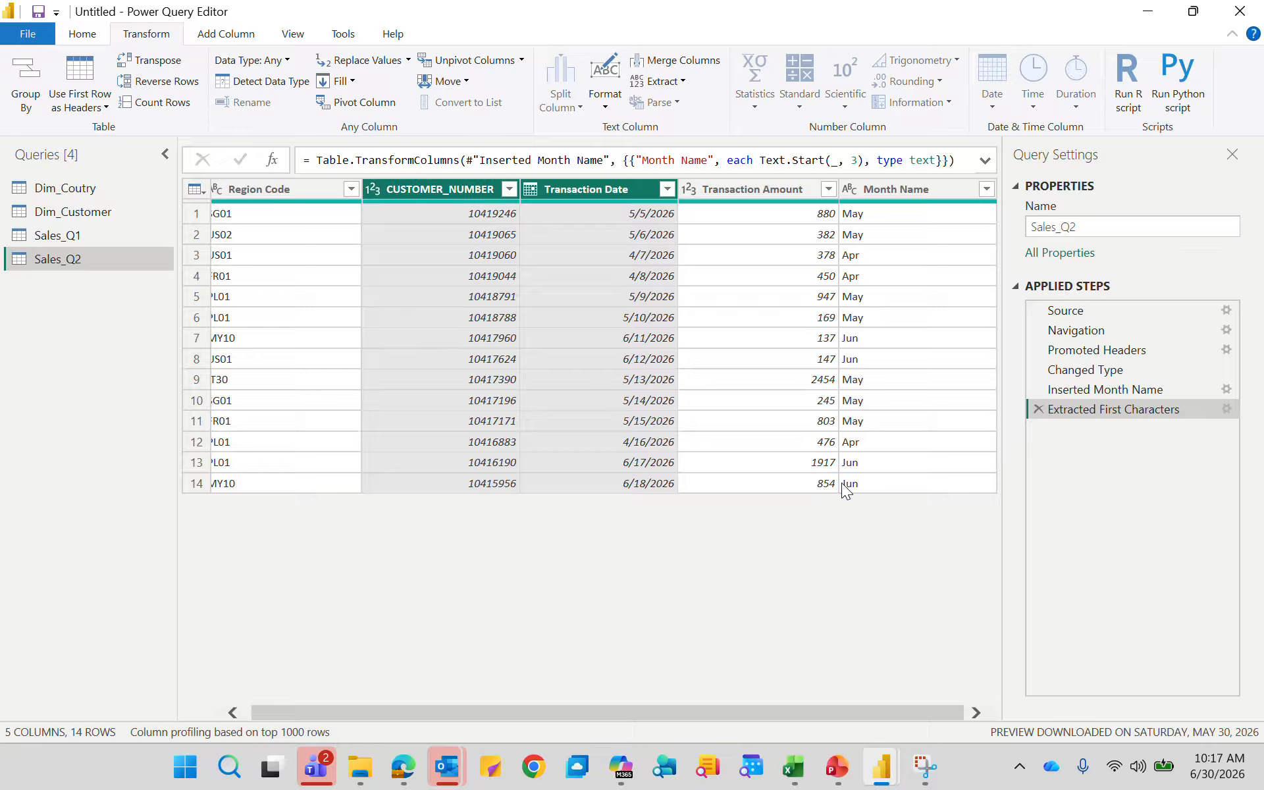
{"action": "left_click", "coordinate": [588, 189]}
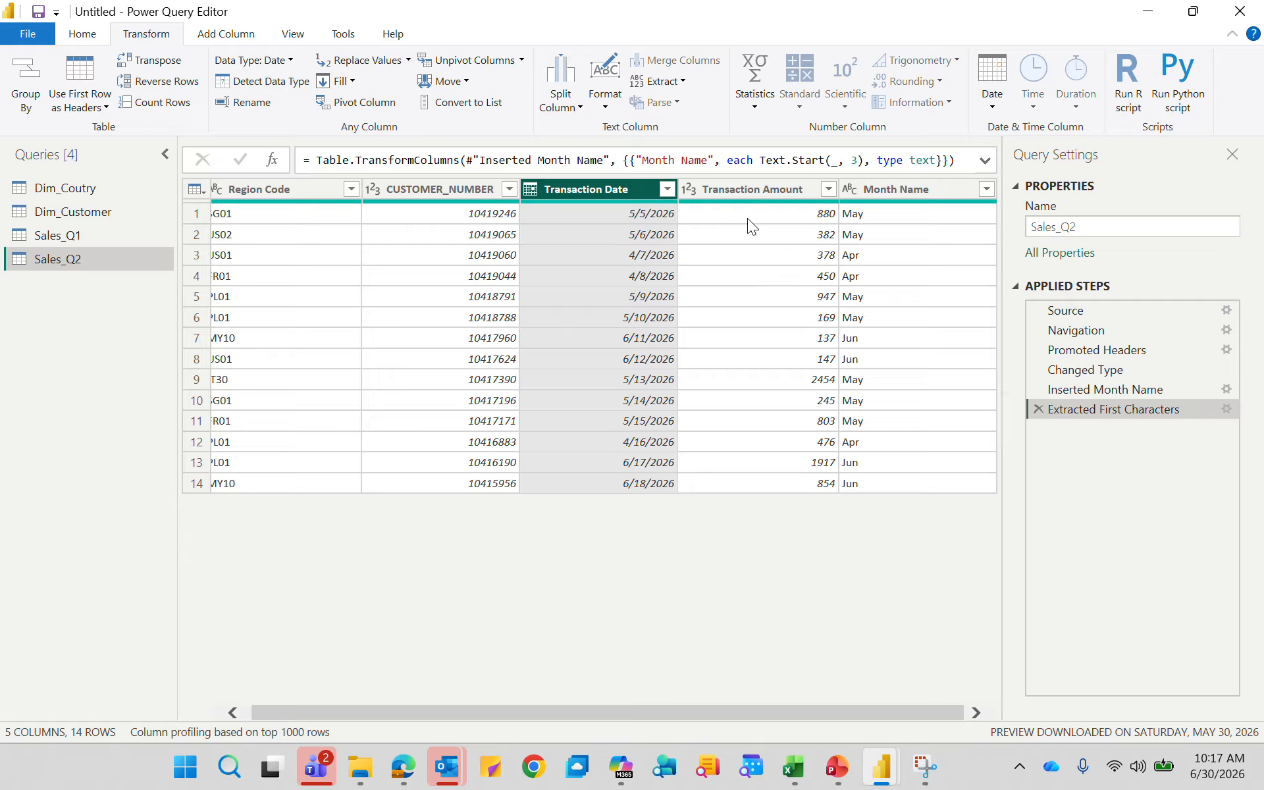
{"action": "left_click", "coordinate": [992, 110]}
{"action": "mouse_move", "coordinate": [1021, 195]}
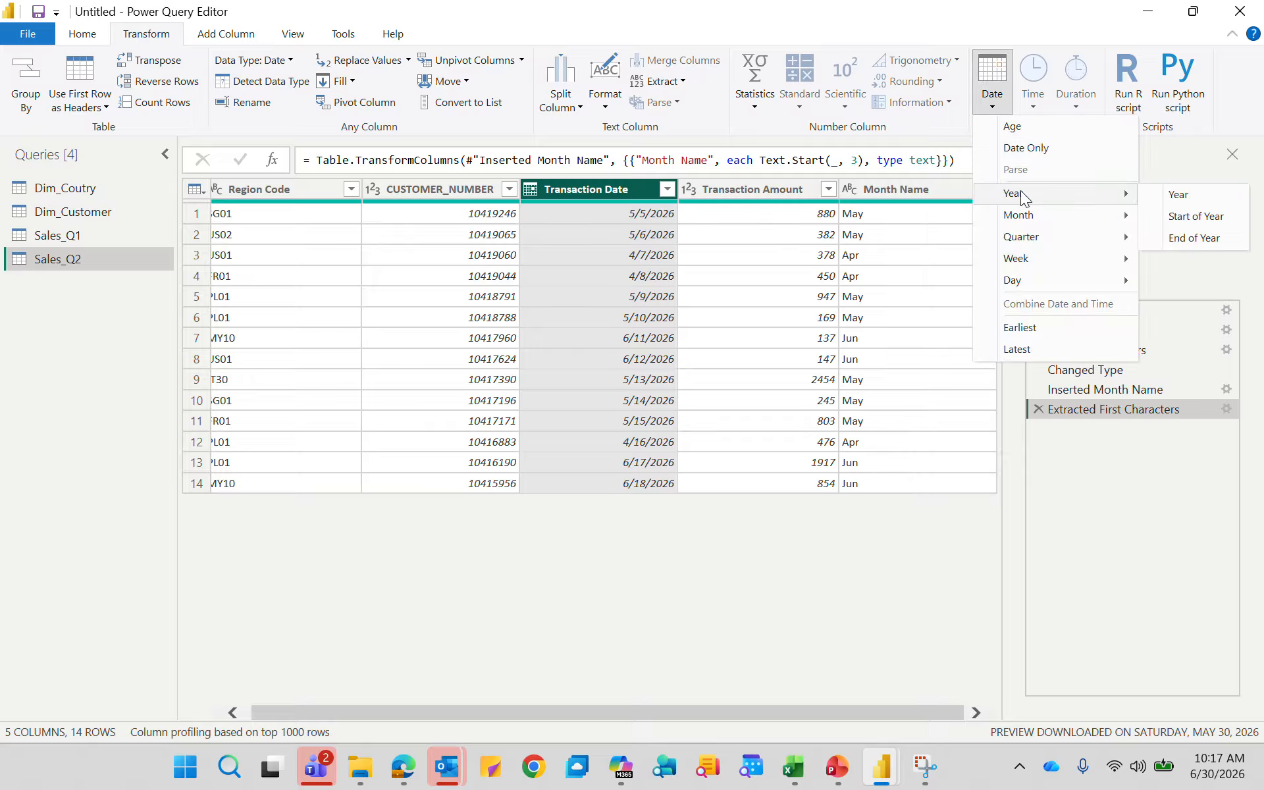
{"action": "left_click", "coordinate": [1178, 195]}
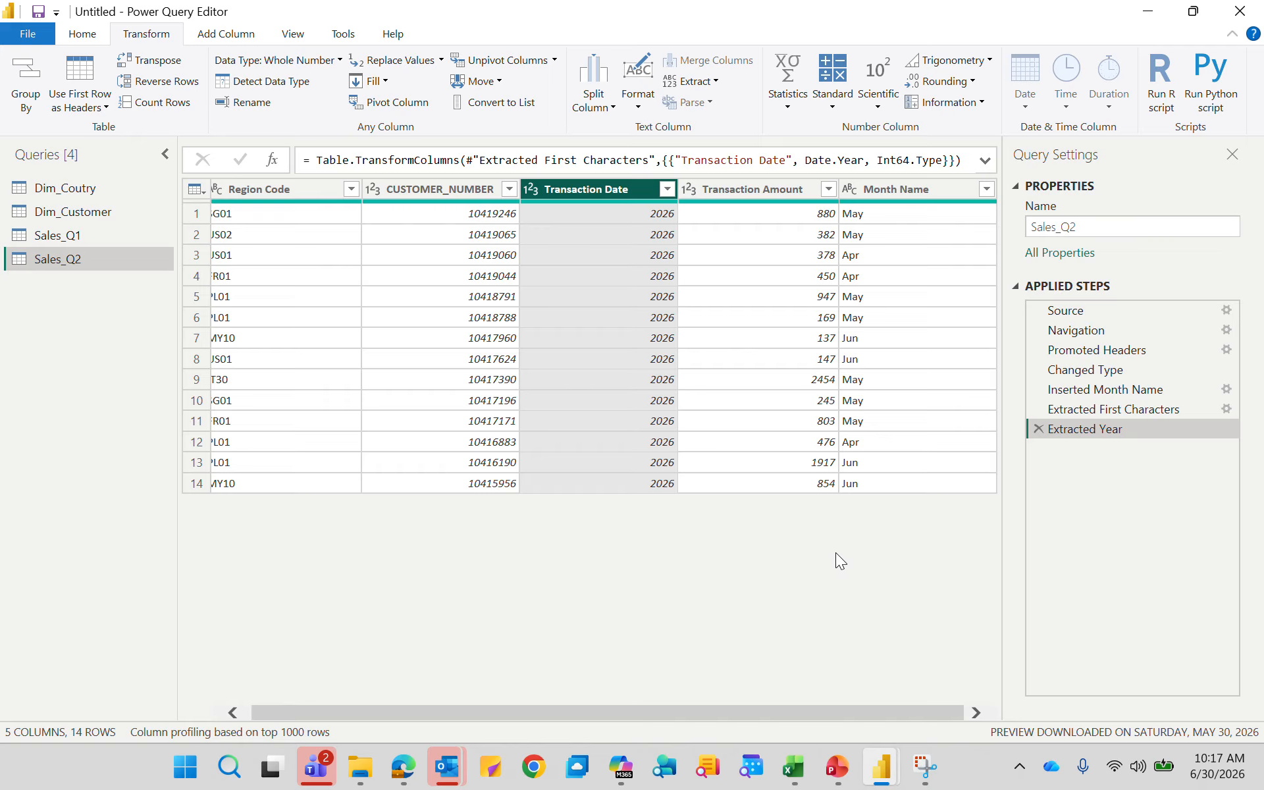
{"action": "left_click", "coordinate": [1038, 429]}
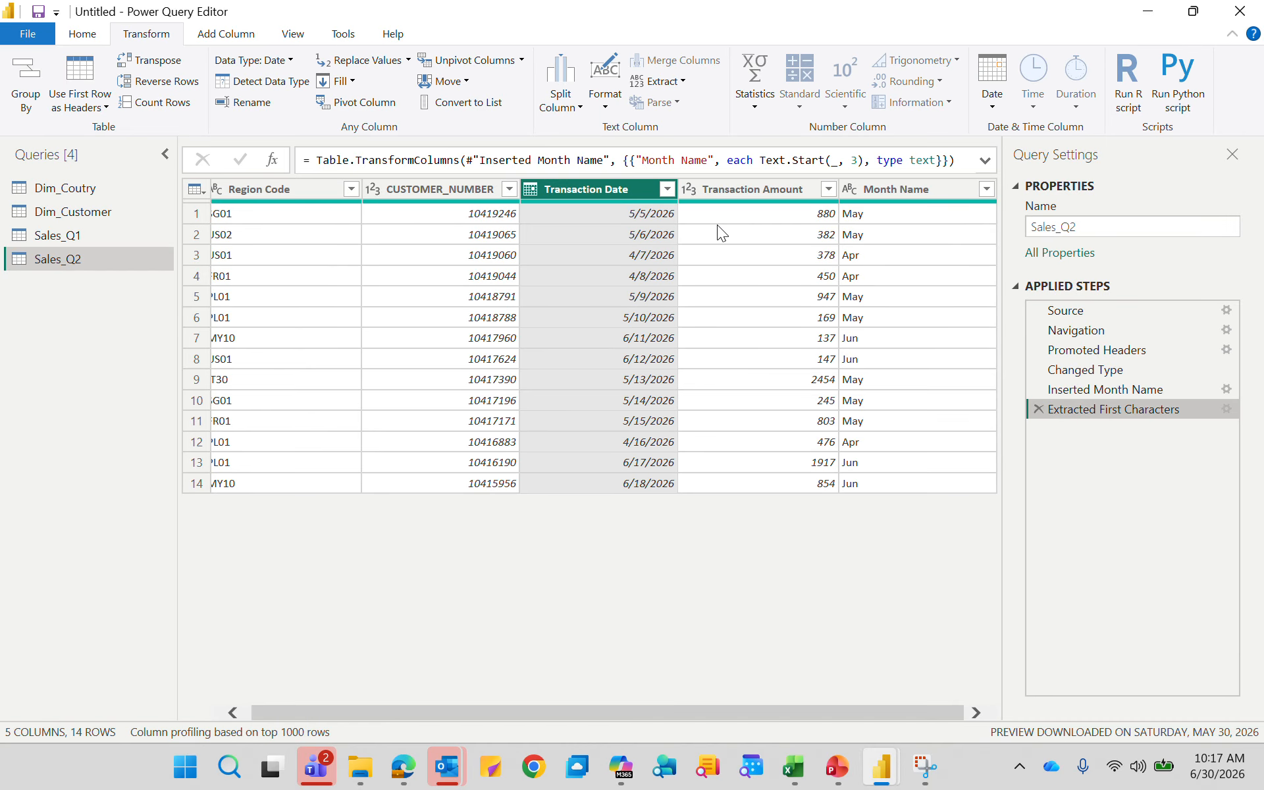
Add a separate Year column extracted from the Transaction Date column
{"action": "left_click", "coordinate": [243, 32]}
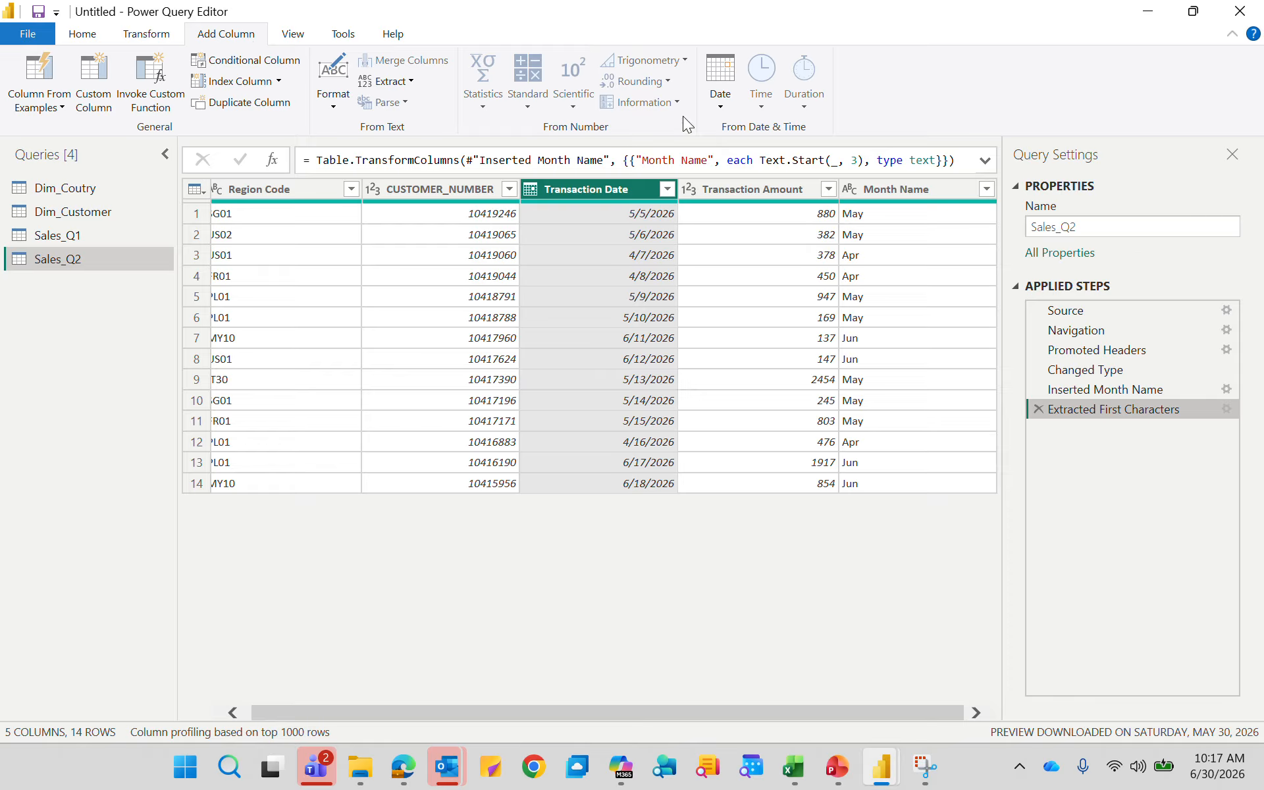
{"action": "left_click", "coordinate": [718, 109]}
{"action": "mouse_move", "coordinate": [795, 195]}
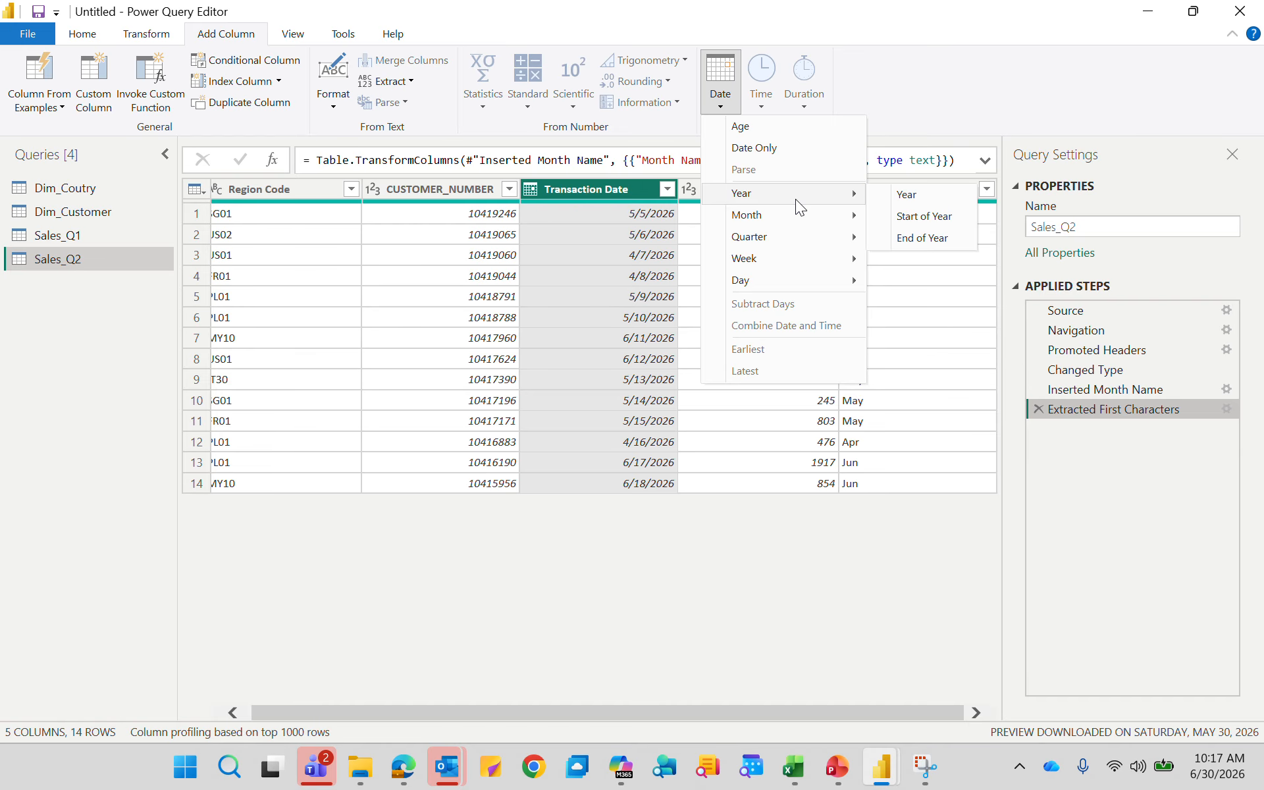
{"action": "left_click", "coordinate": [931, 201]}
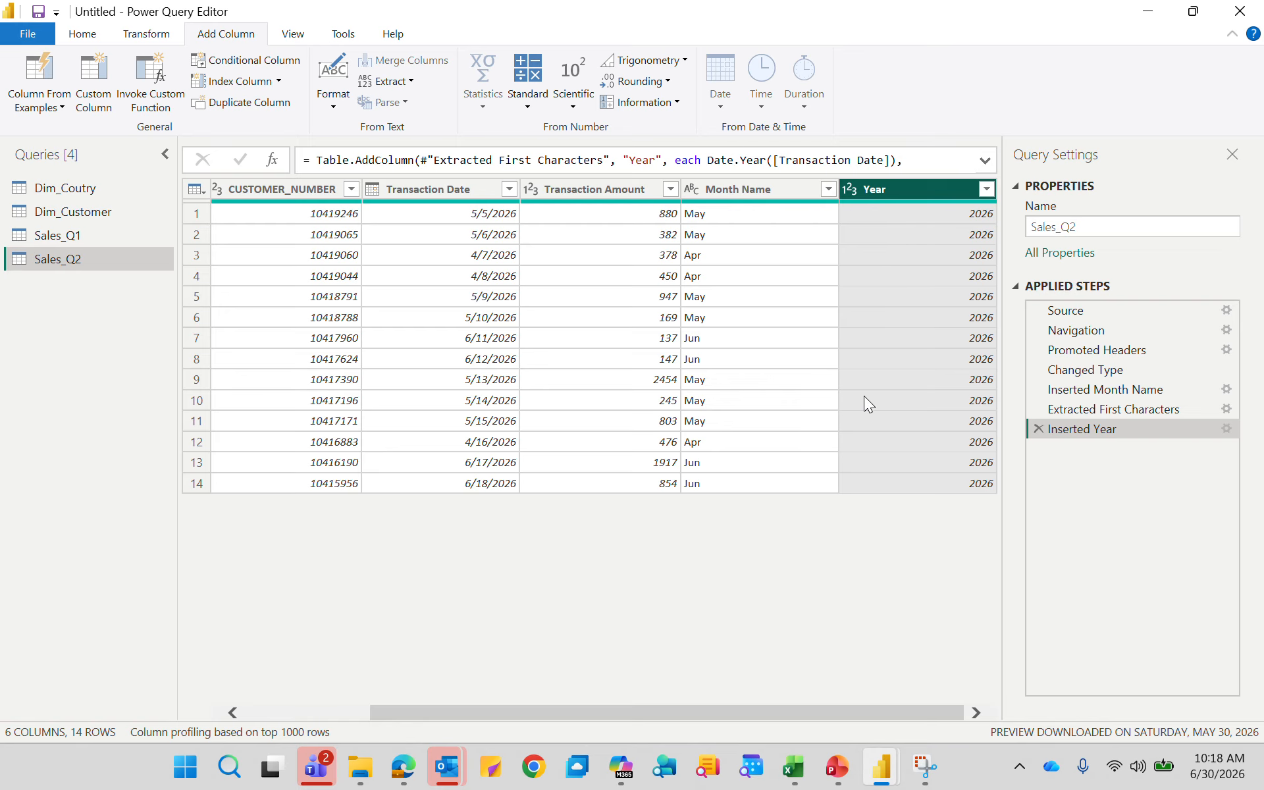
Try adding a merged column from Month Name and Year with no separator, and delete that applied step
{"action": "left_click", "coordinate": [764, 188]}
{"action": "left_click", "coordinate": [878, 195], "text": "ctrl"}
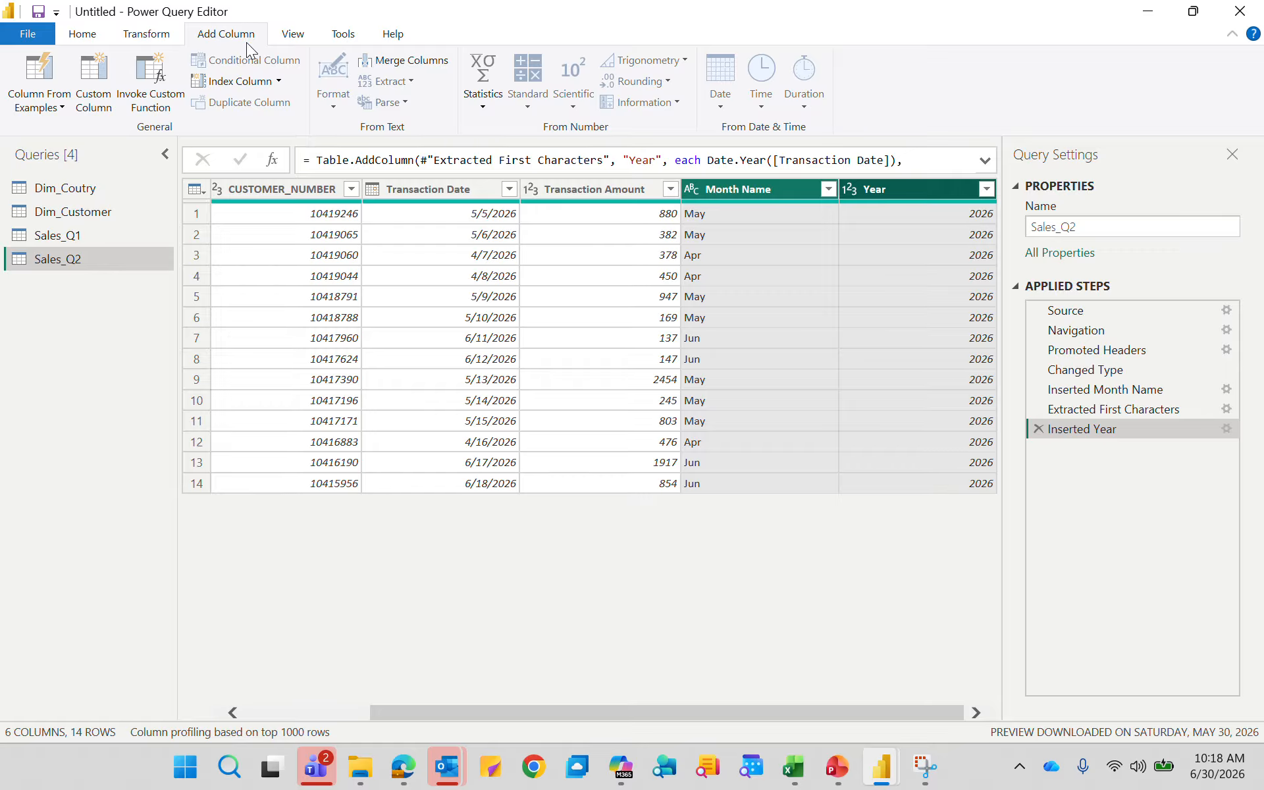
{"action": "left_click", "coordinate": [401, 62]}
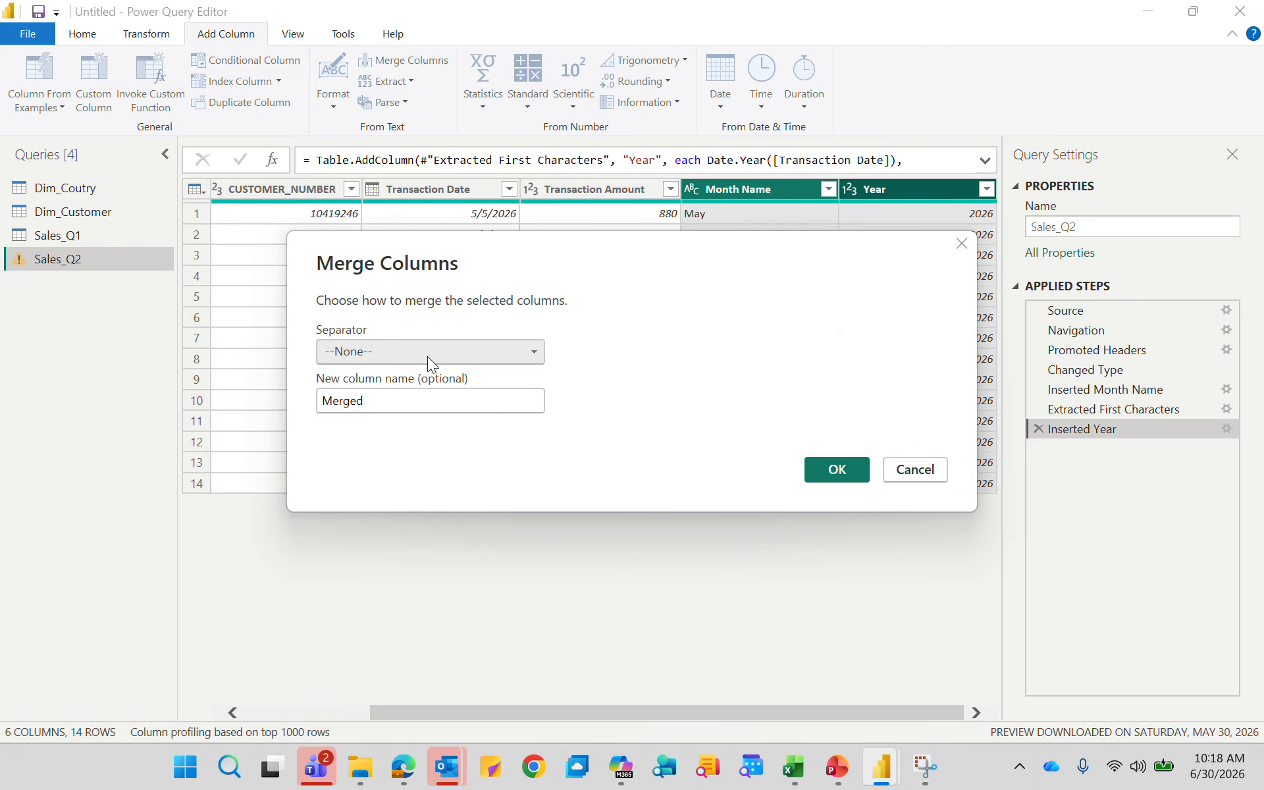
{"action": "left_click", "coordinate": [831, 471]}
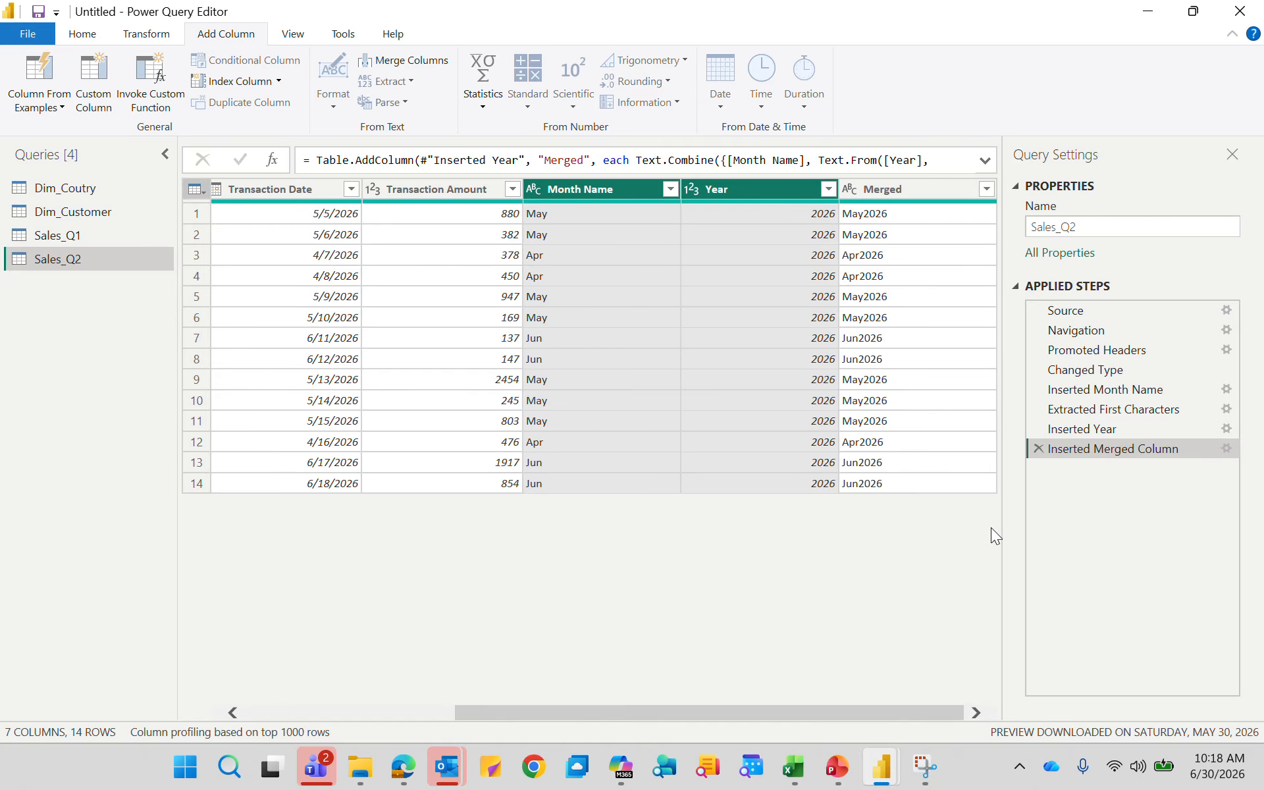
{"action": "left_click", "coordinate": [1038, 448]}
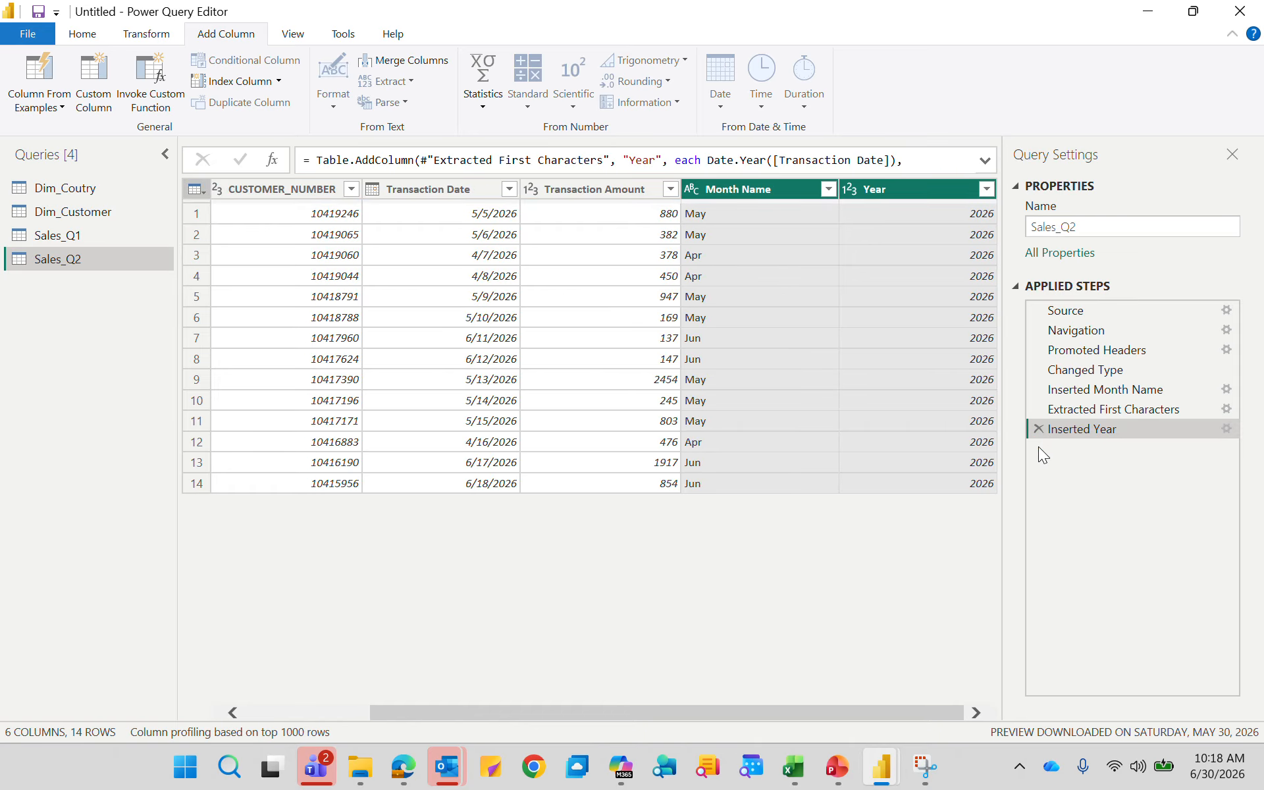
Try adding a merged column from Month Name and Year with the custom separator "-", and delete that applied step
{"action": "left_click", "coordinate": [401, 59]}
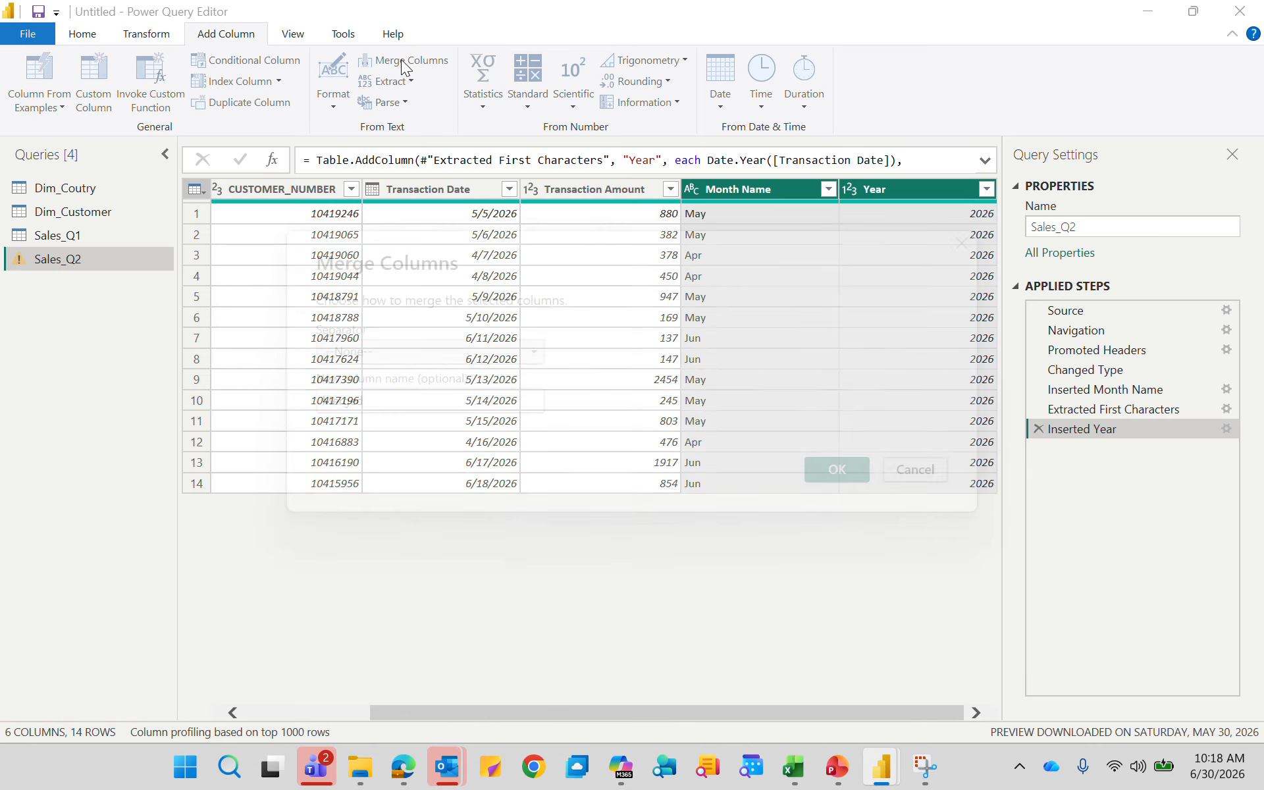
{"action": "left_click", "coordinate": [389, 350]}
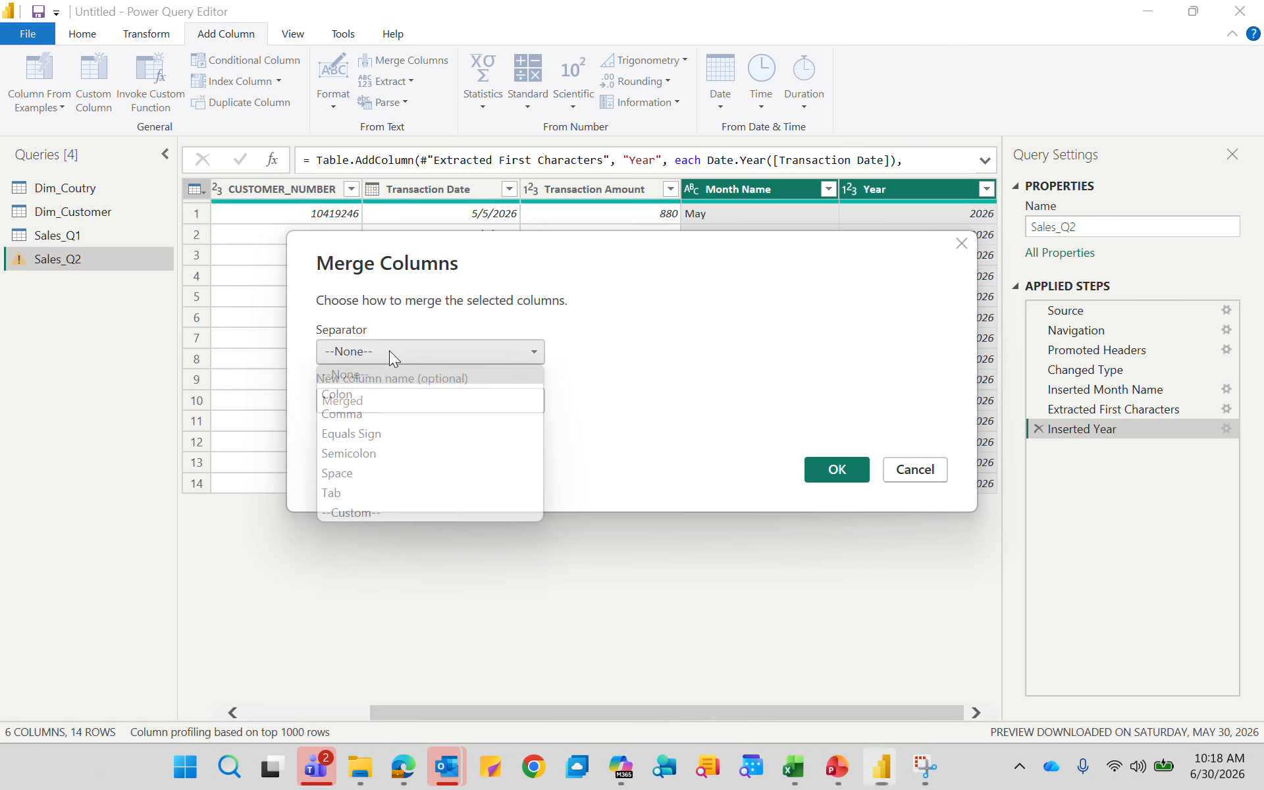
{"action": "left_click", "coordinate": [362, 513]}
{"action": "left_click", "coordinate": [385, 384]}
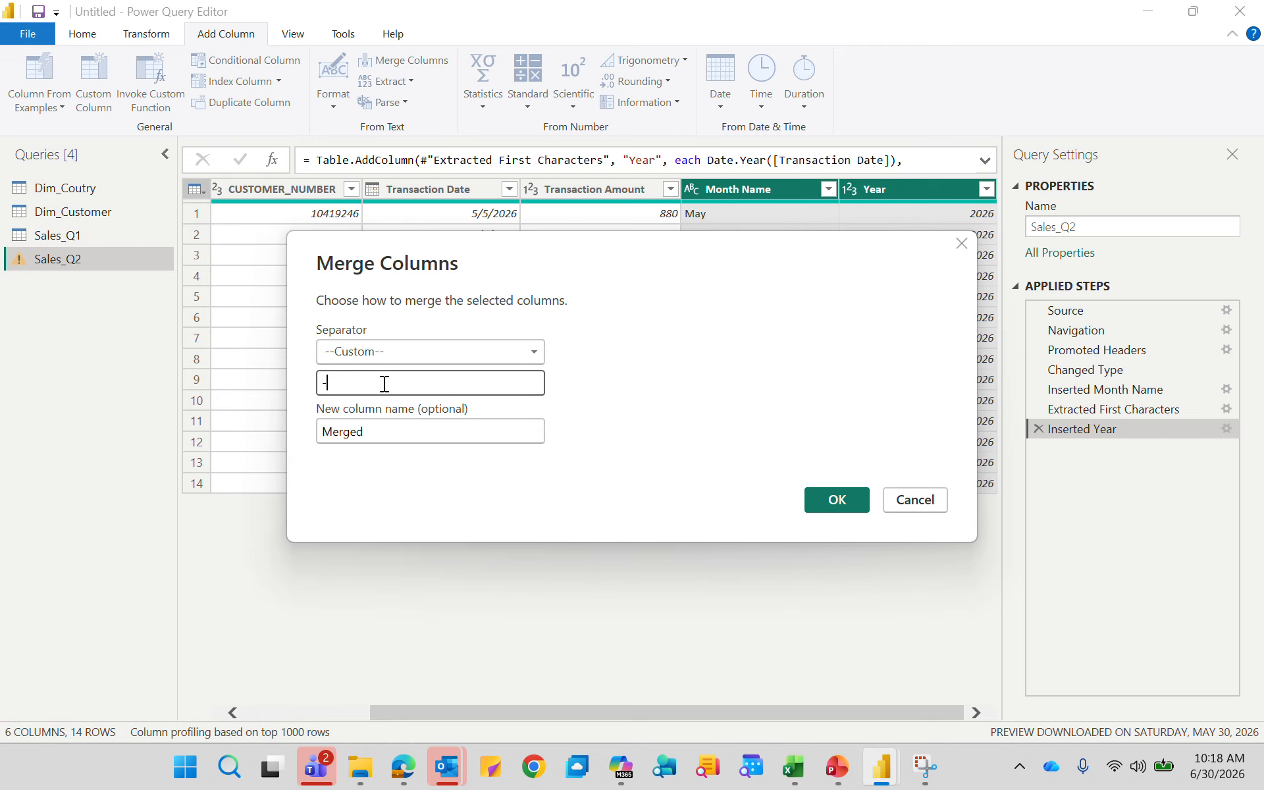
{"action": "type", "text": "-"}
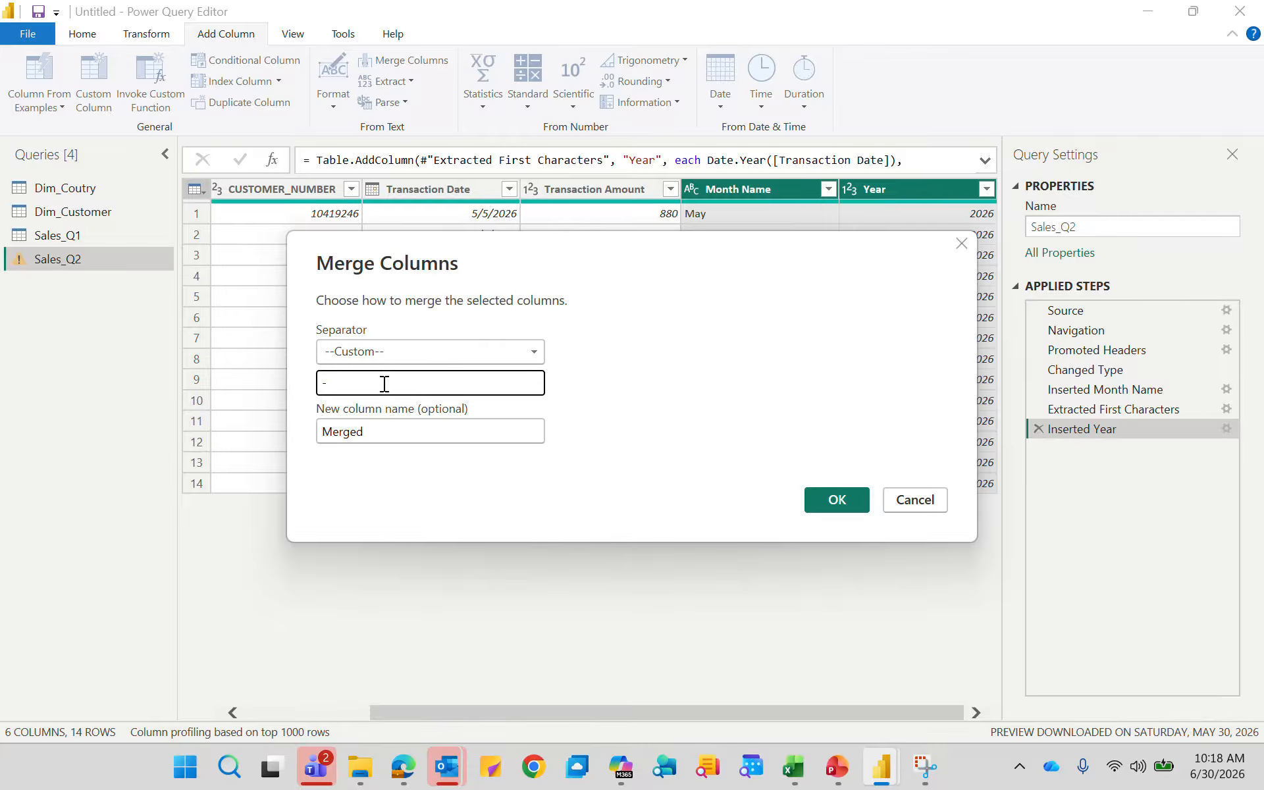
{"action": "left_click", "coordinate": [837, 500]}
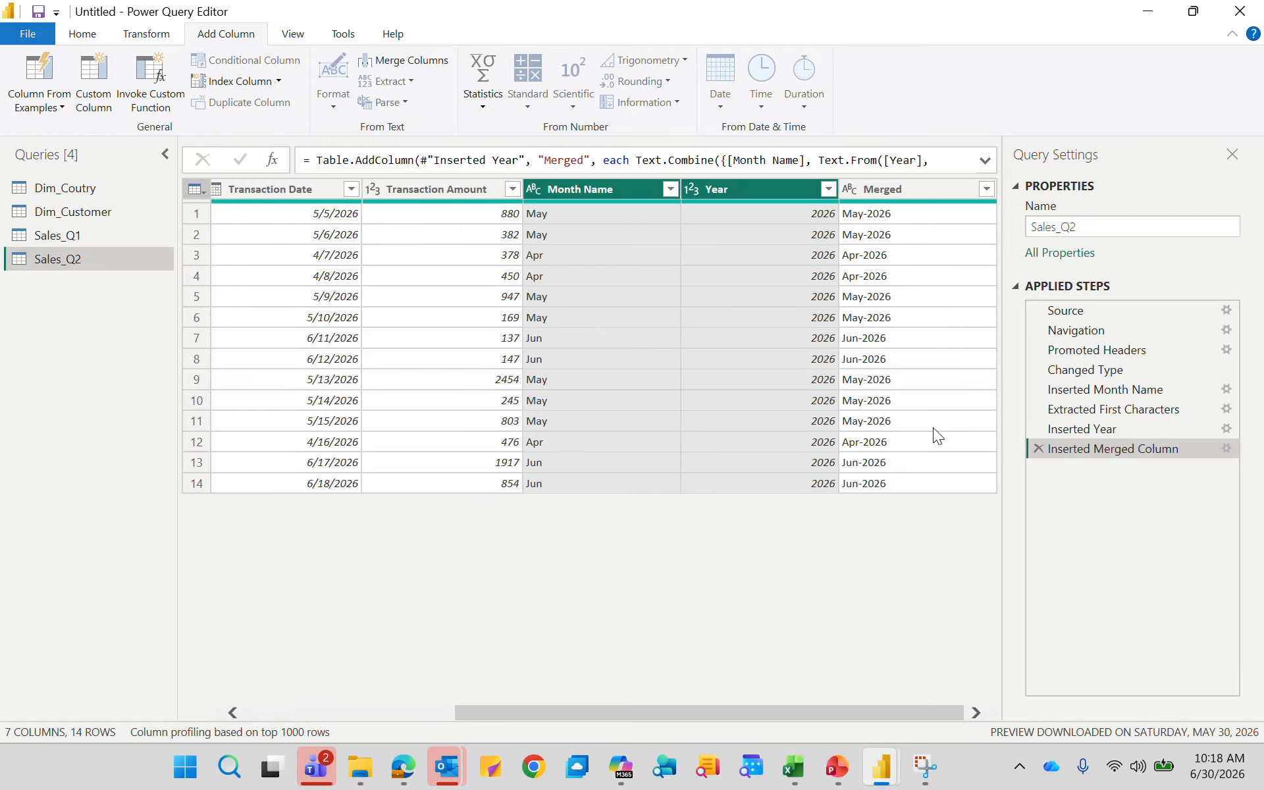
{"action": "left_click", "coordinate": [1037, 448]}
Try adding a comma-separated merged column from Transaction Date, Month Name and Year, and delete that applied step
{"action": "left_click", "coordinate": [448, 188]}
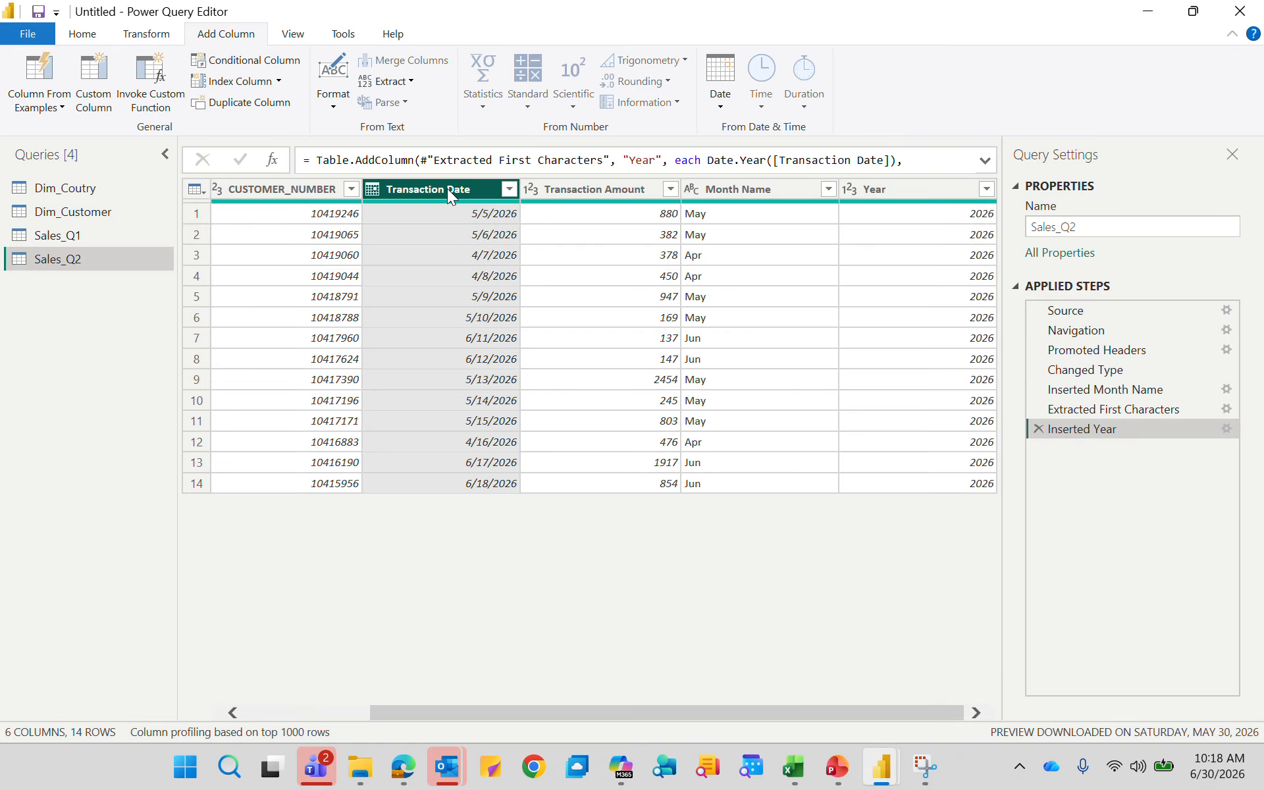
{"action": "left_click", "coordinate": [739, 190], "text": "ctrl"}
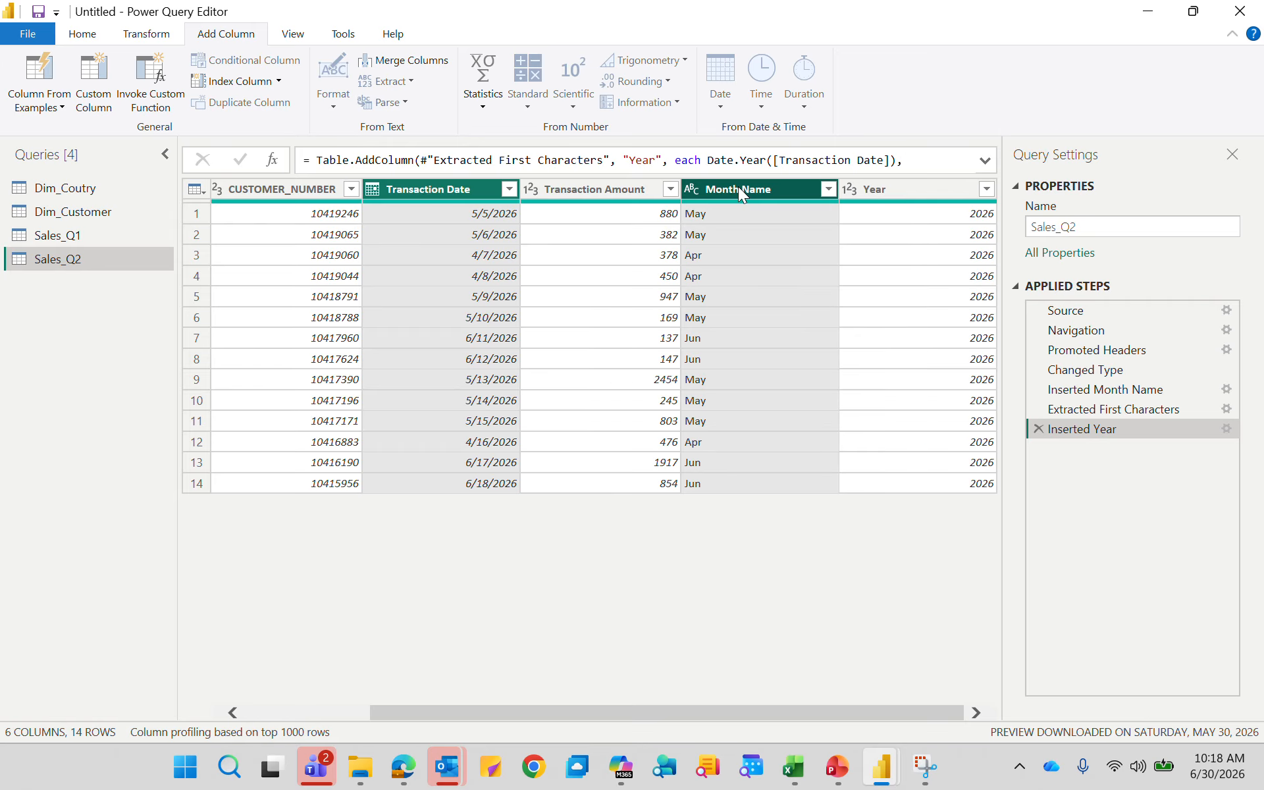
{"action": "left_click", "coordinate": [893, 190], "text": "ctrl"}
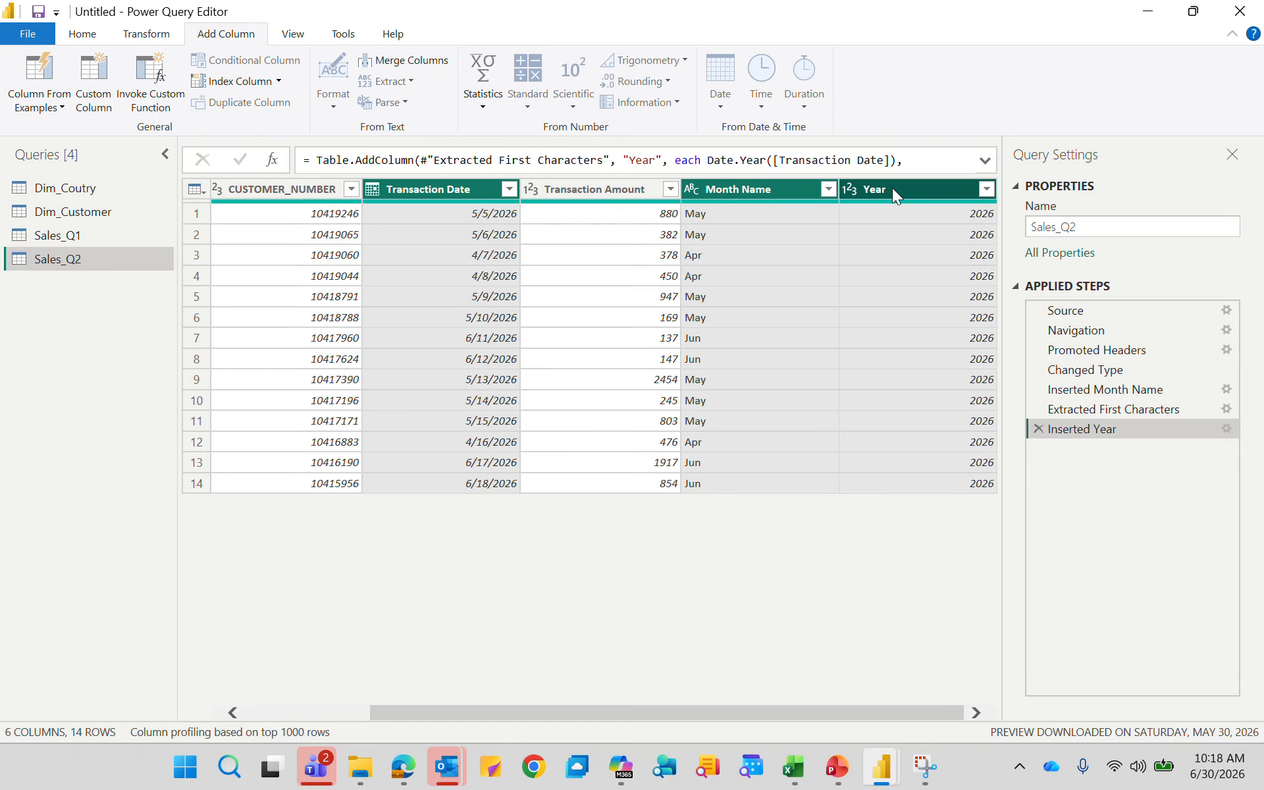
{"action": "left_click", "coordinate": [423, 65]}
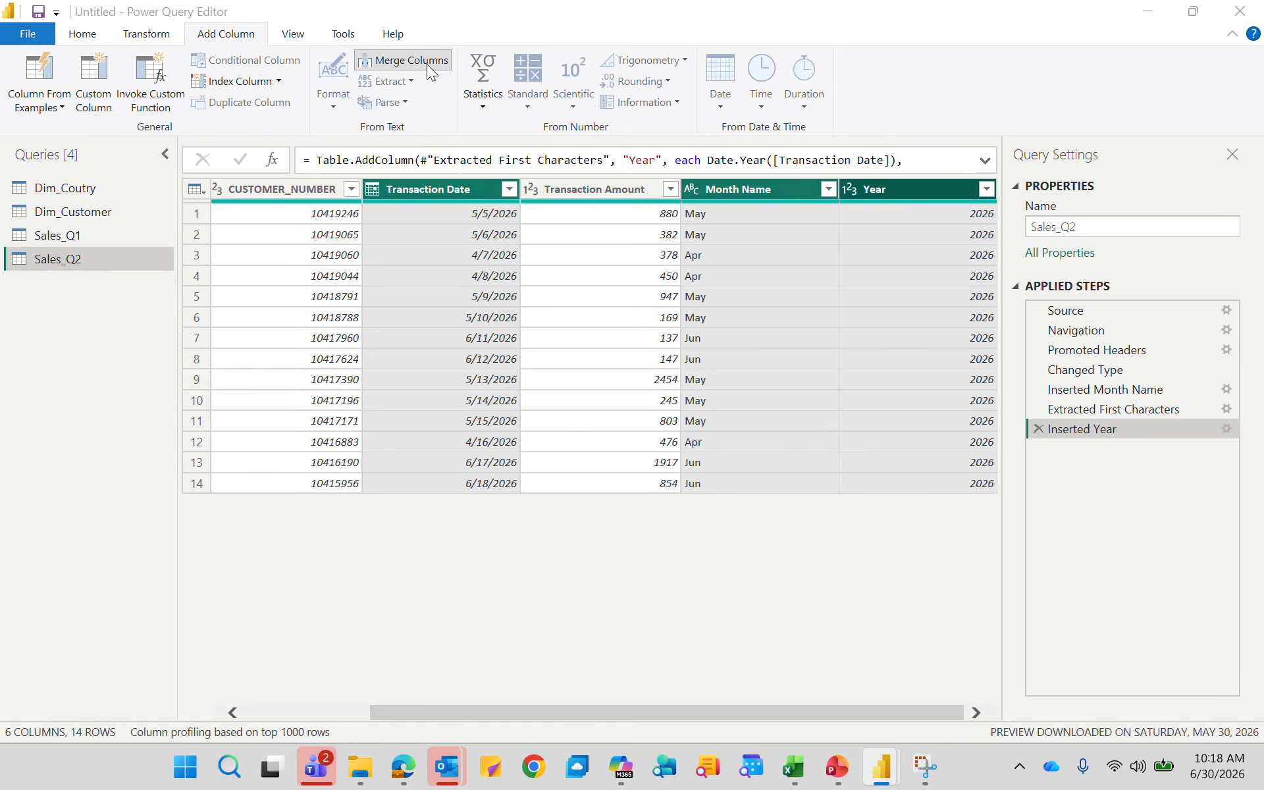
{"action": "left_click", "coordinate": [367, 346]}
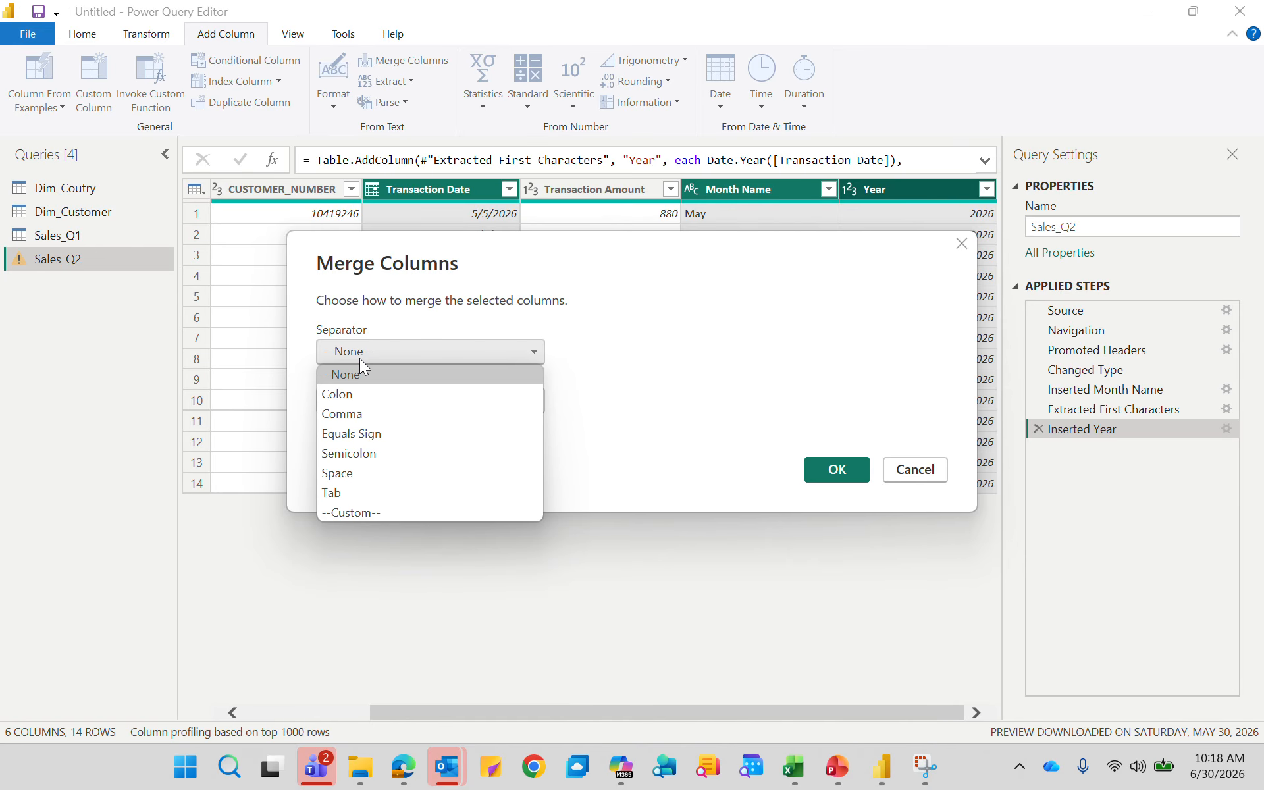
{"action": "left_click", "coordinate": [360, 360]}
{"action": "left_click", "coordinate": [350, 421]}
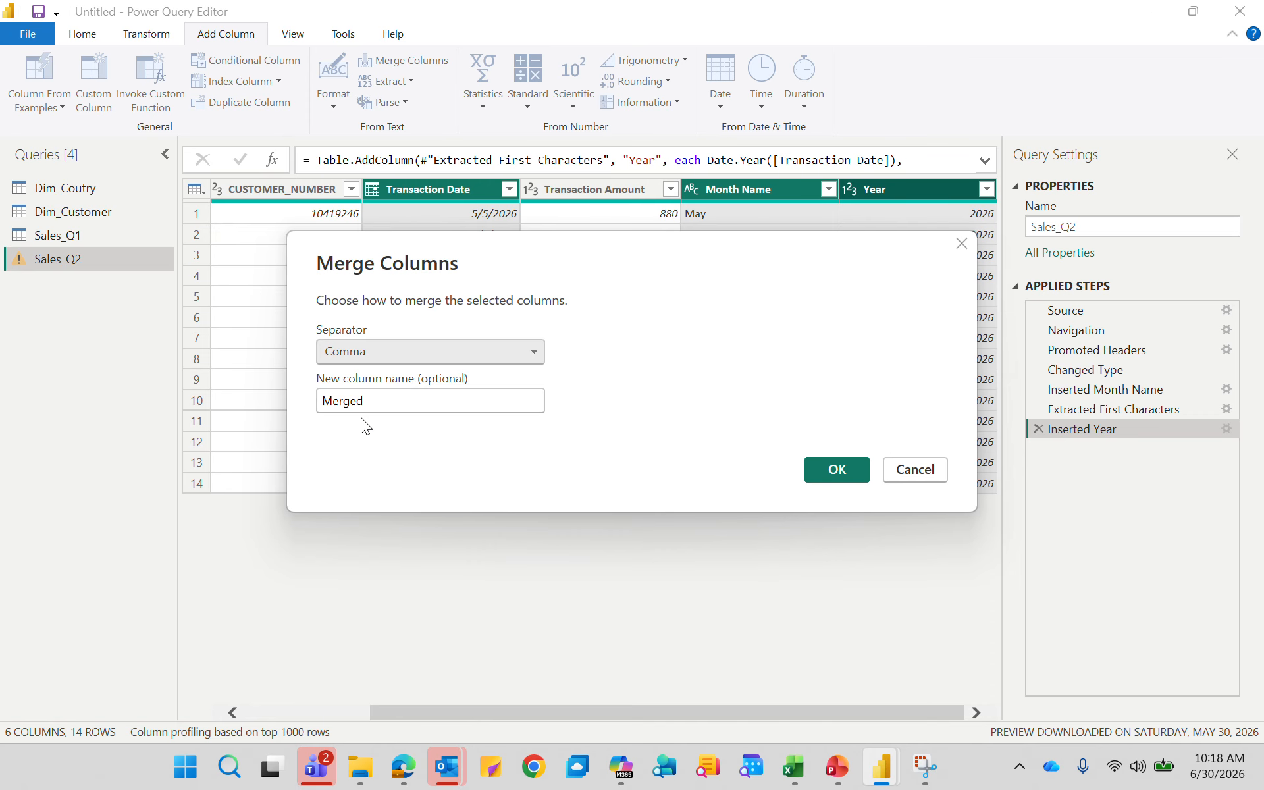
{"action": "left_click", "coordinate": [843, 474]}
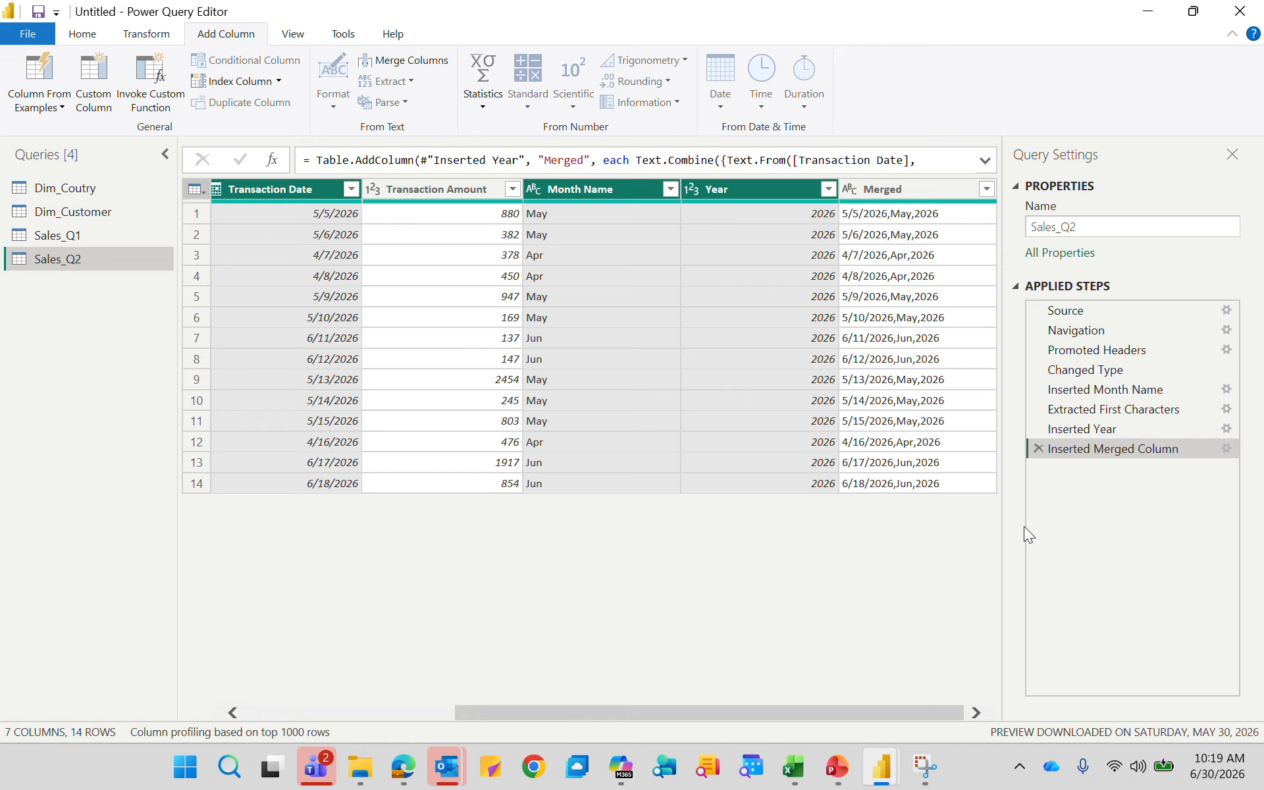
{"action": "left_click", "coordinate": [1038, 449]}
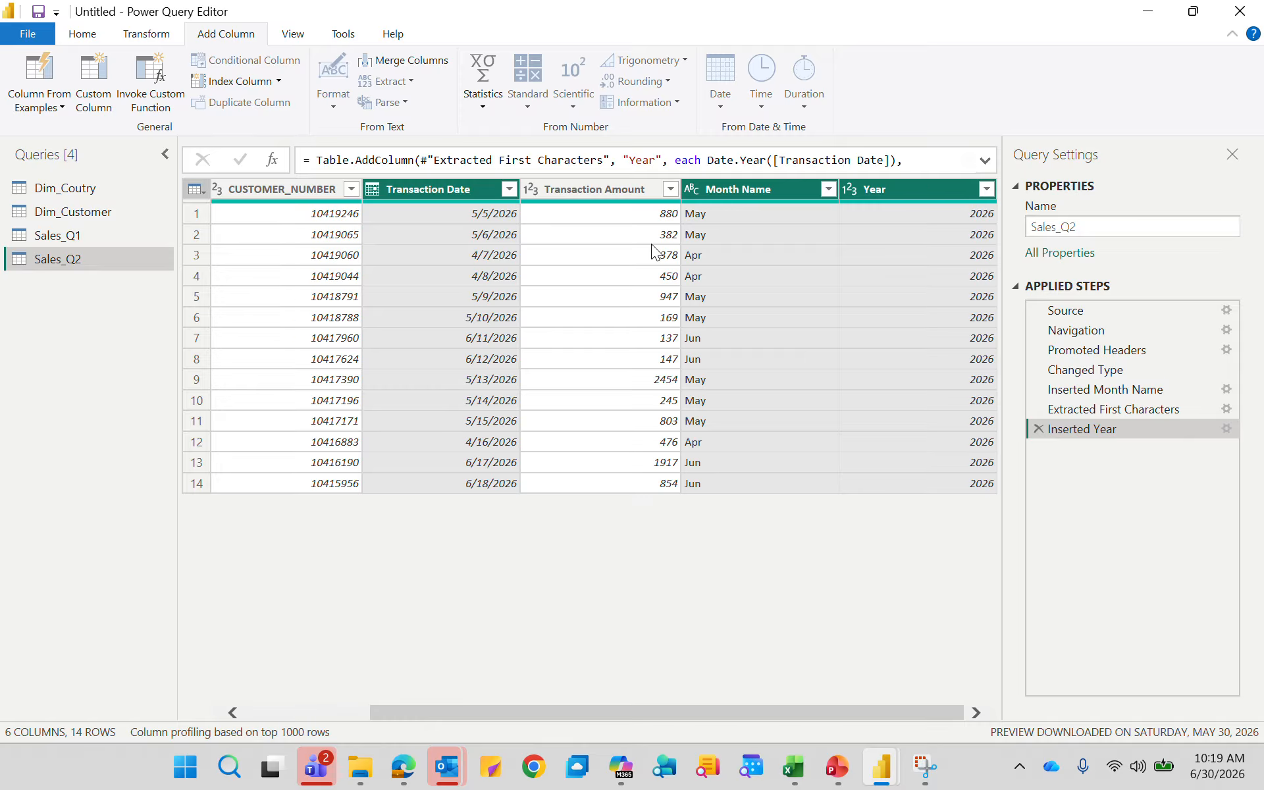
Try merging the Transaction Date, Month Name and Year columns in place with a comma separator, and delete that applied step
{"action": "left_click", "coordinate": [147, 37]}
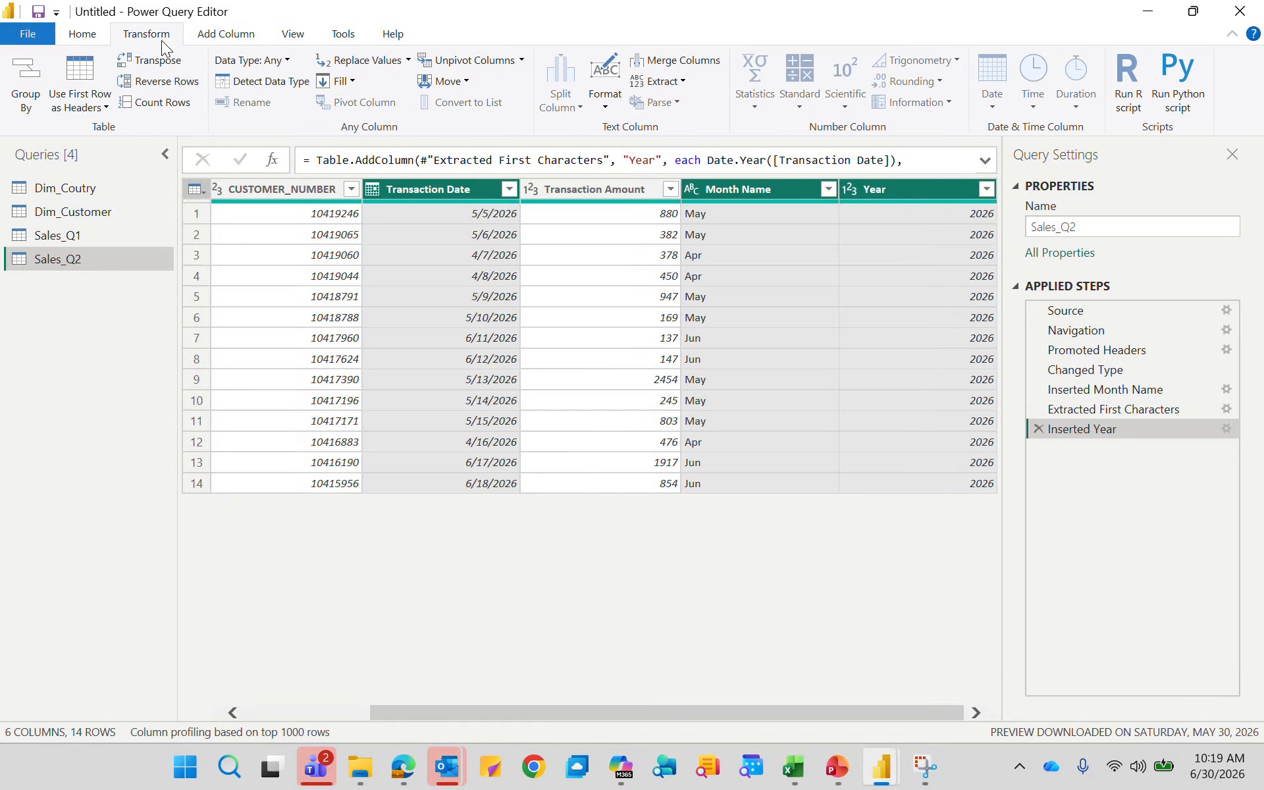
{"action": "left_click", "coordinate": [690, 64]}
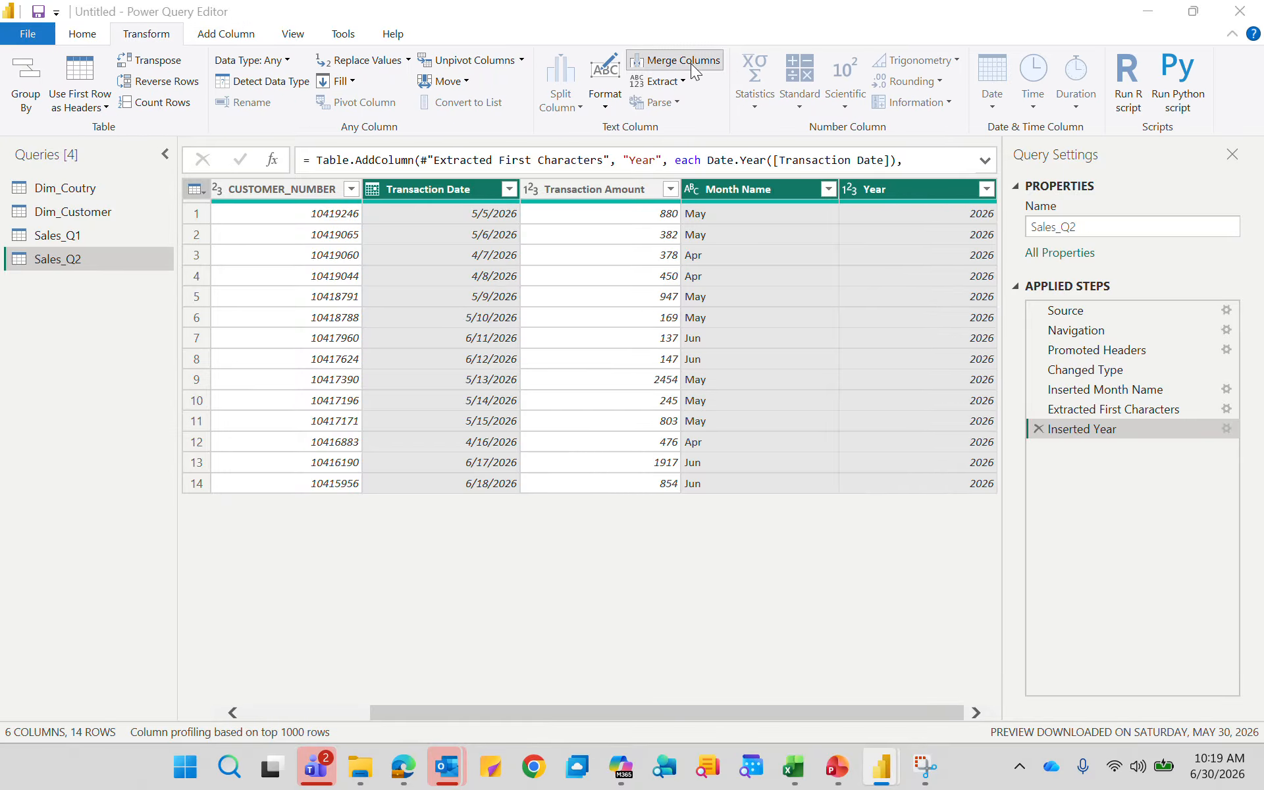
{"action": "left_click", "coordinate": [399, 350]}
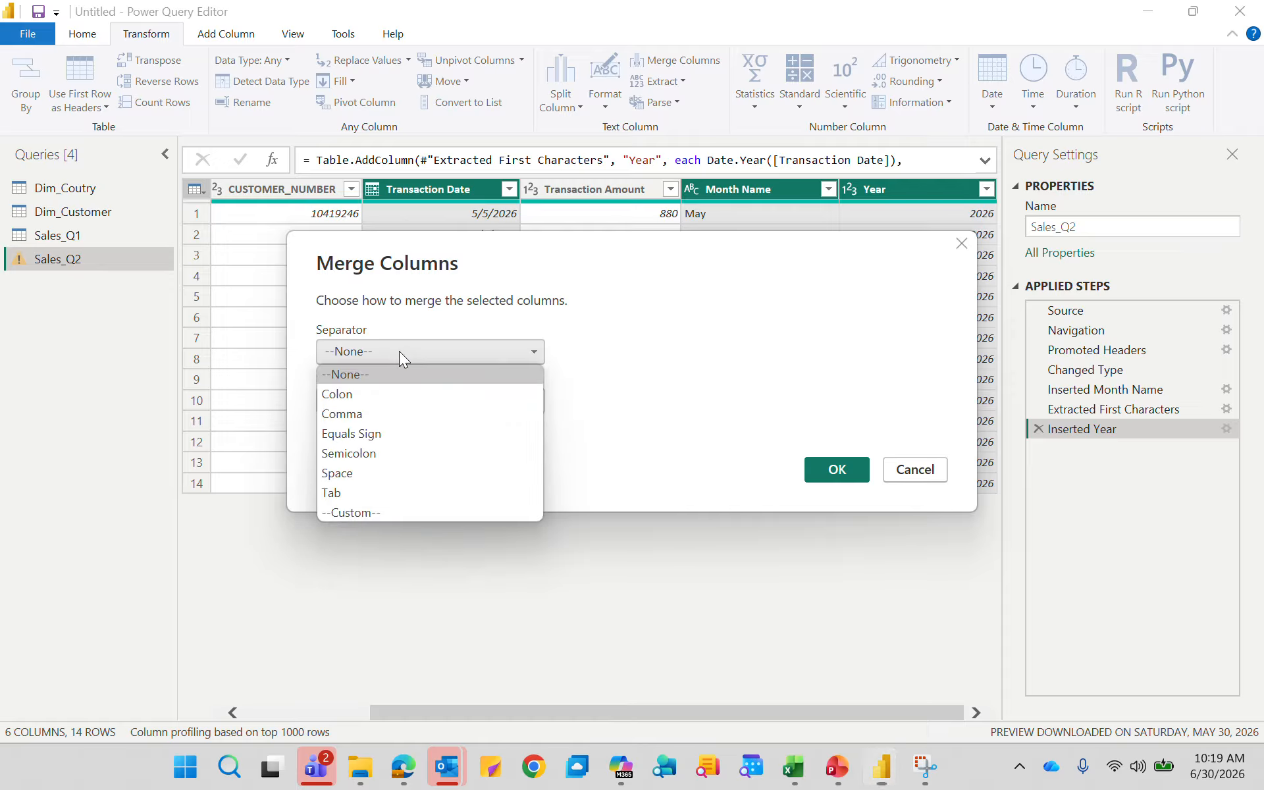
{"action": "left_click", "coordinate": [374, 412]}
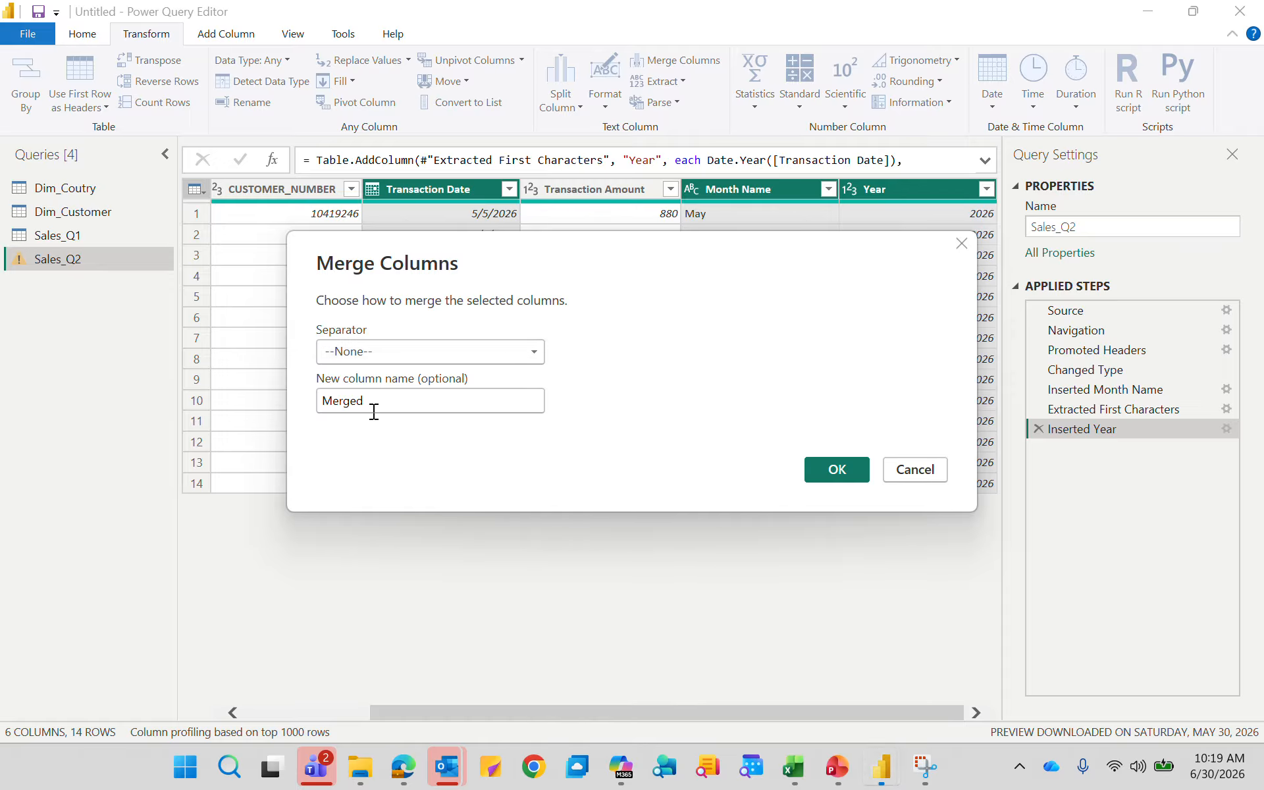
{"action": "left_click", "coordinate": [839, 466]}
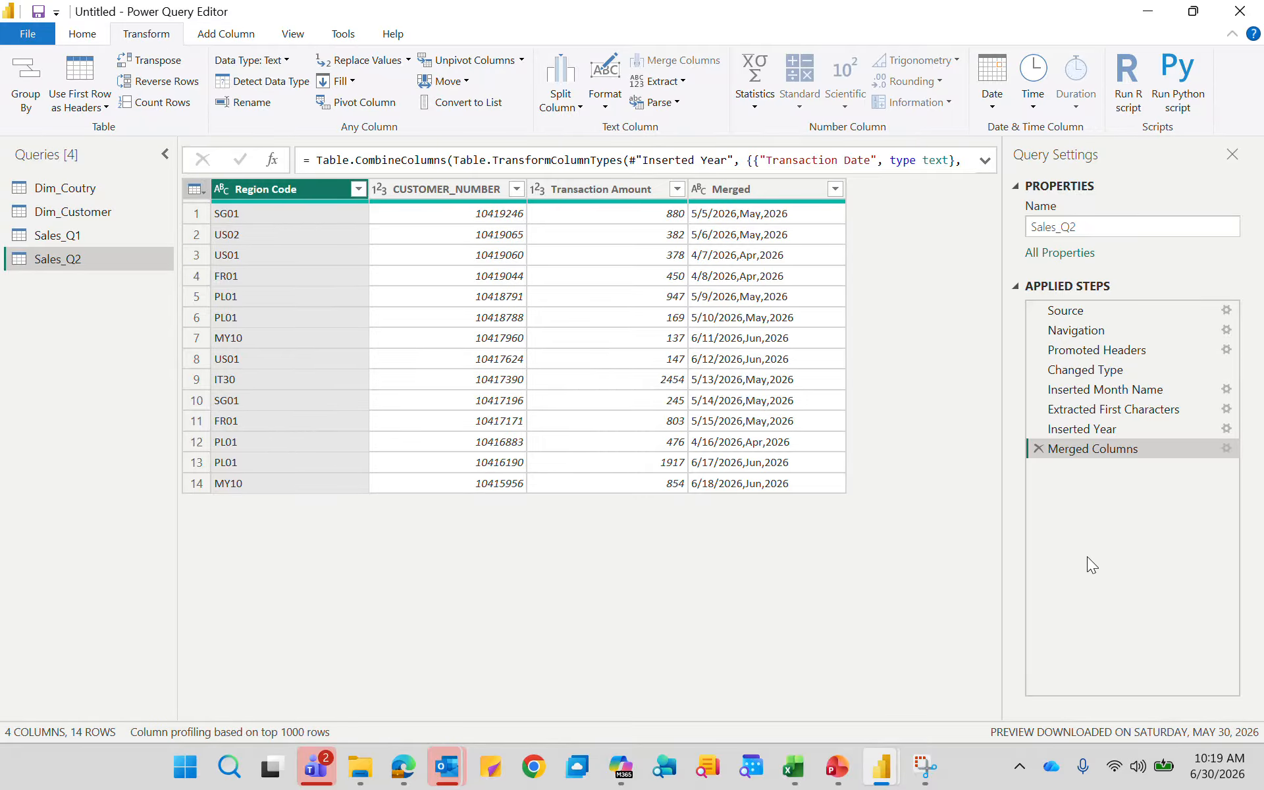
{"action": "left_click", "coordinate": [1039, 448]}
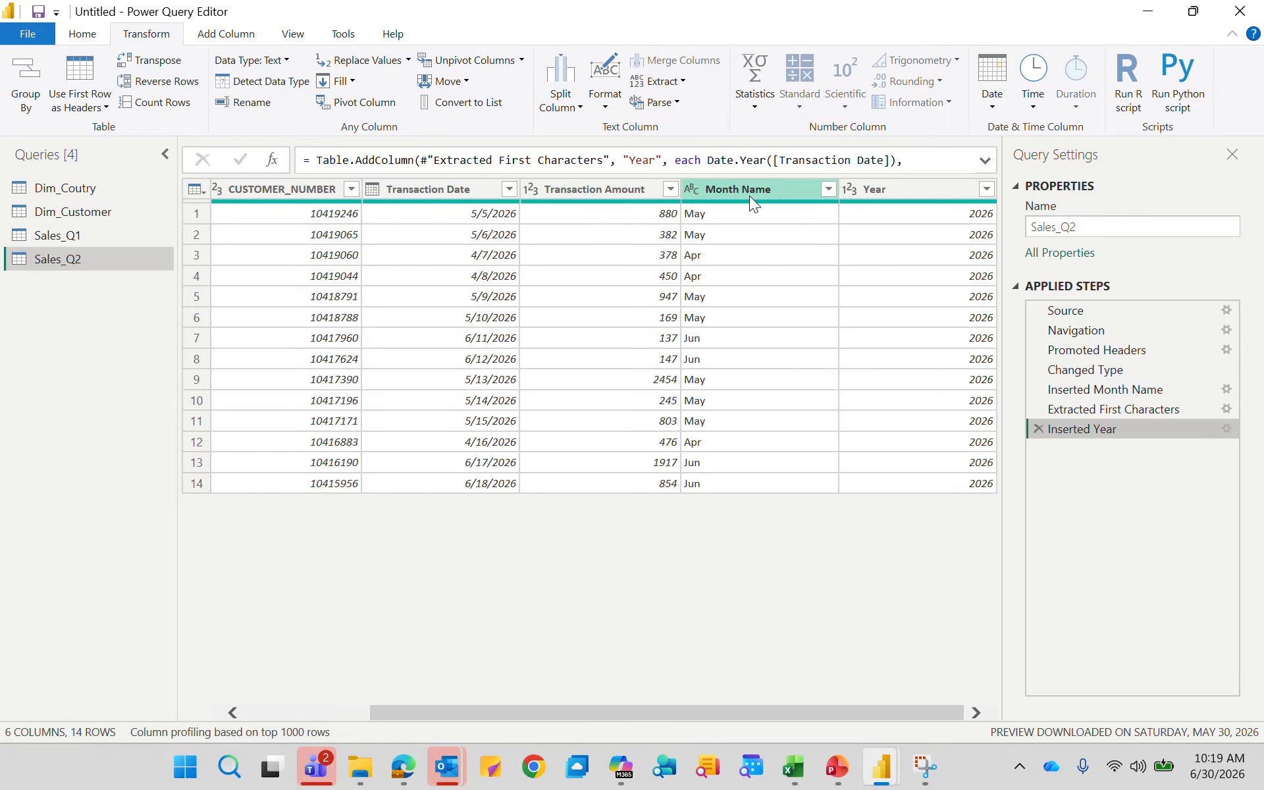
Add a merged column from Month Name and Year with the custom separator "-", keeping the original columns
{"action": "left_click", "coordinate": [747, 190]}
{"action": "left_click", "coordinate": [857, 193], "text": "ctrl"}
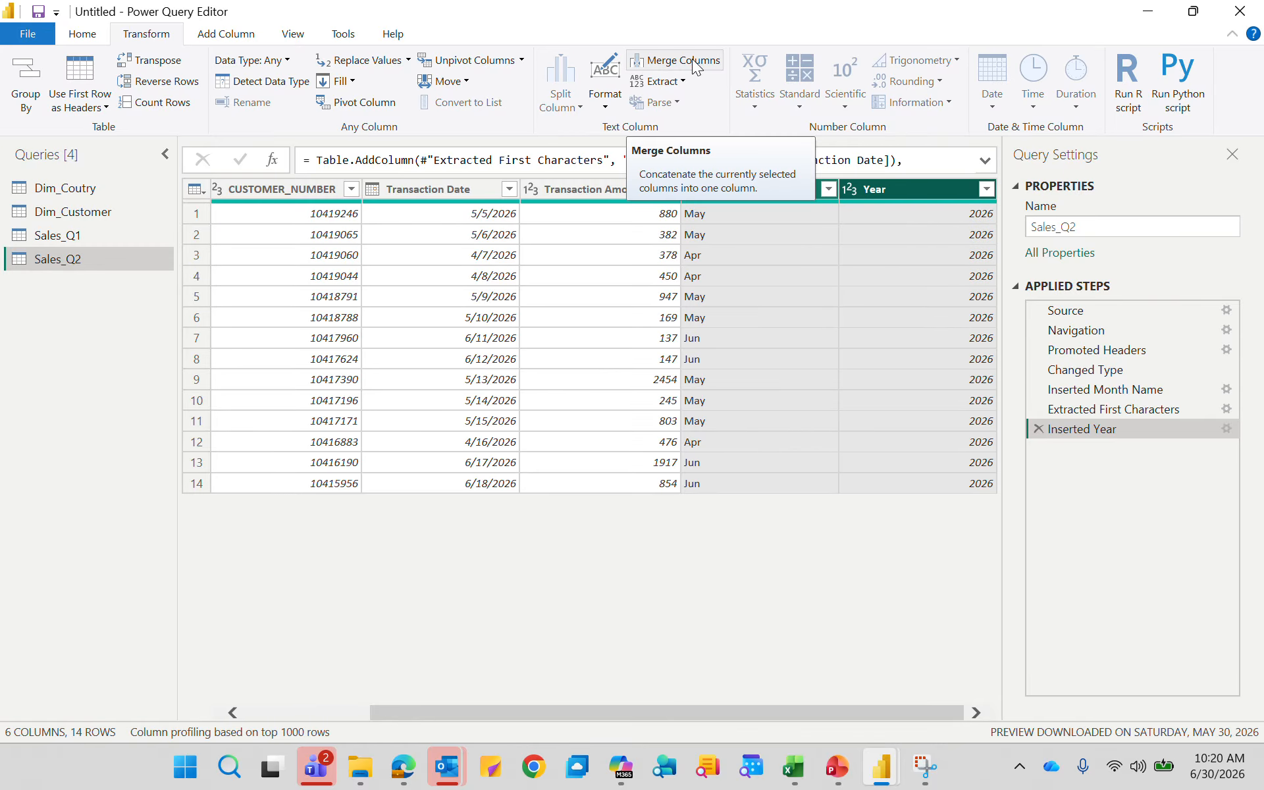
{"action": "left_click", "coordinate": [231, 34]}
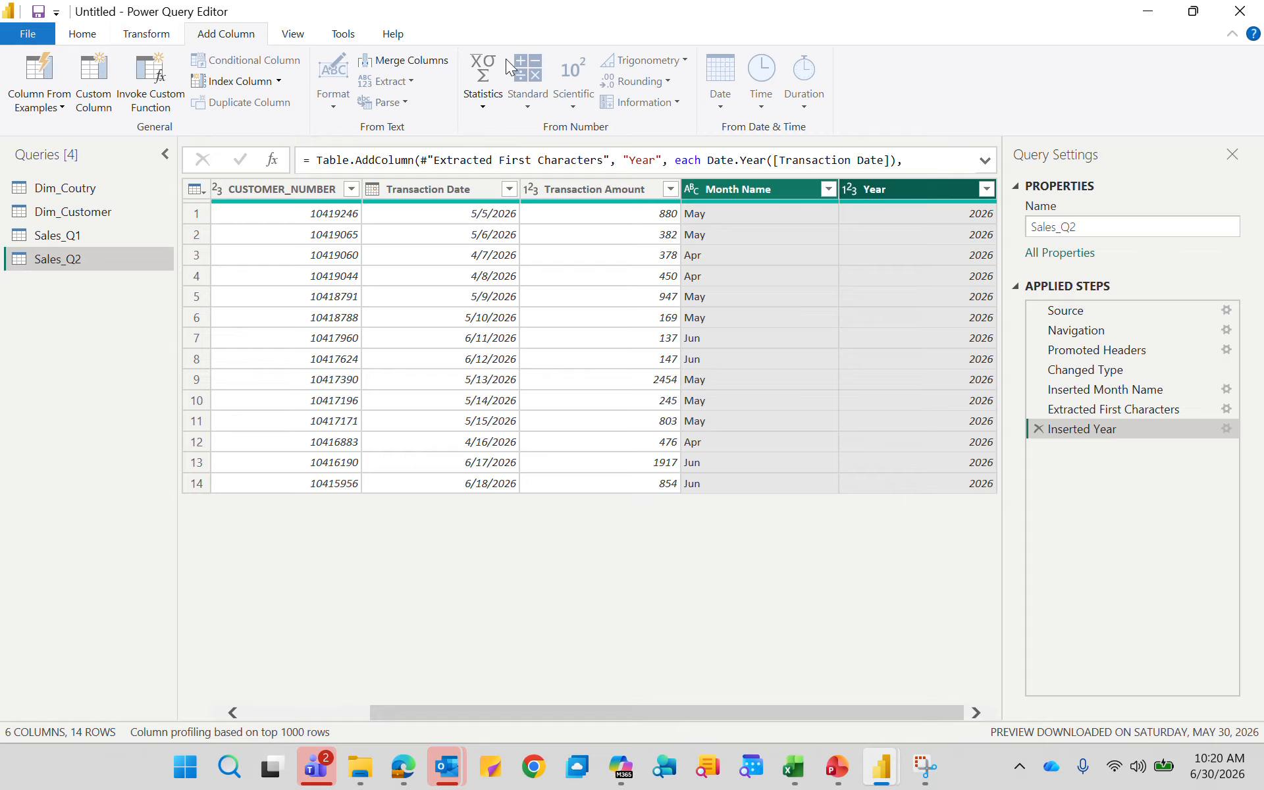
{"action": "left_click", "coordinate": [378, 62]}
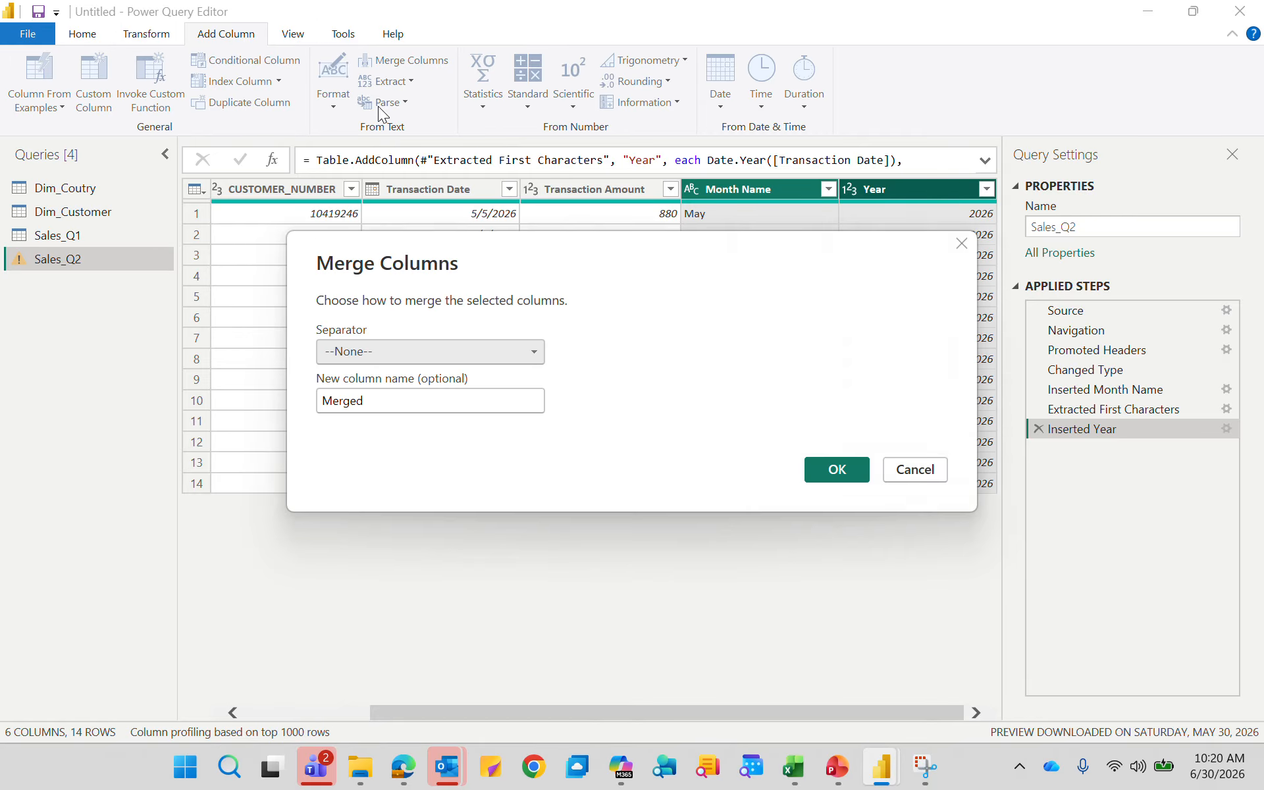
{"action": "left_click", "coordinate": [385, 355]}
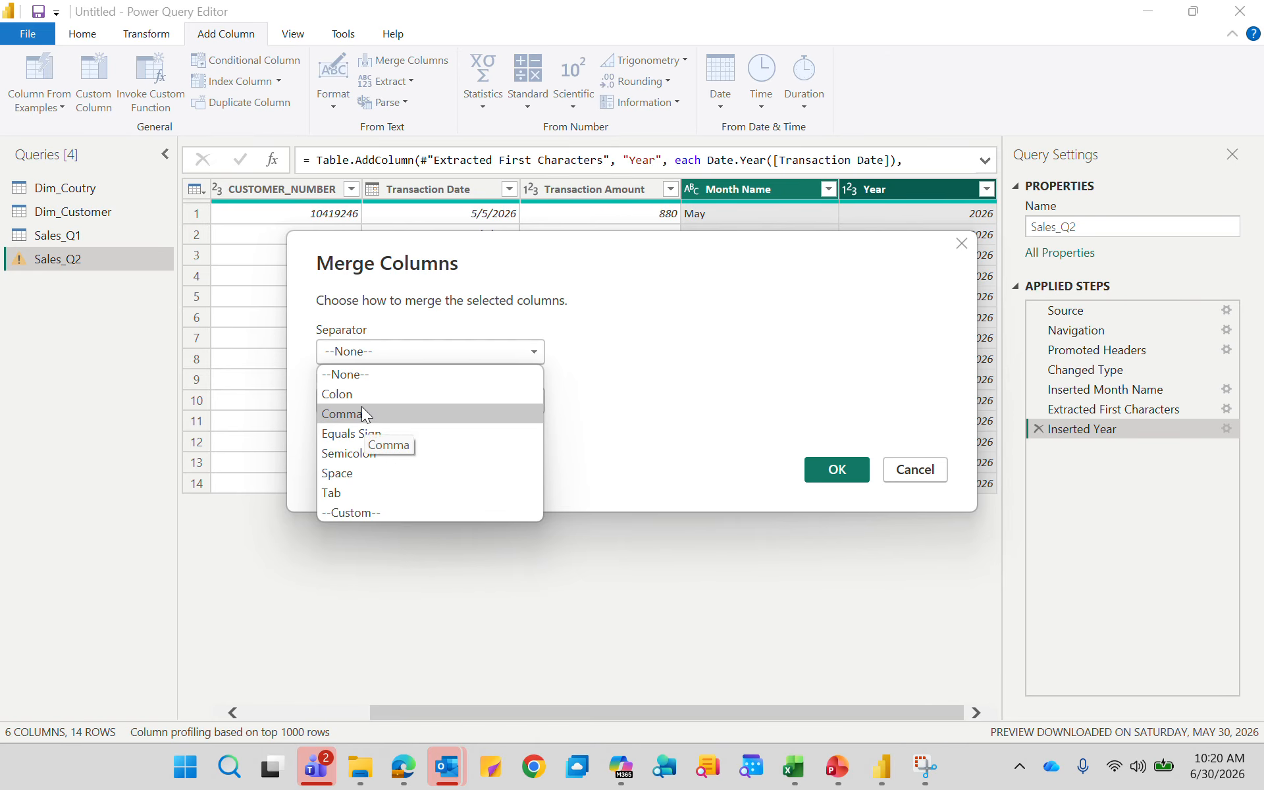
{"action": "left_click", "coordinate": [342, 512]}
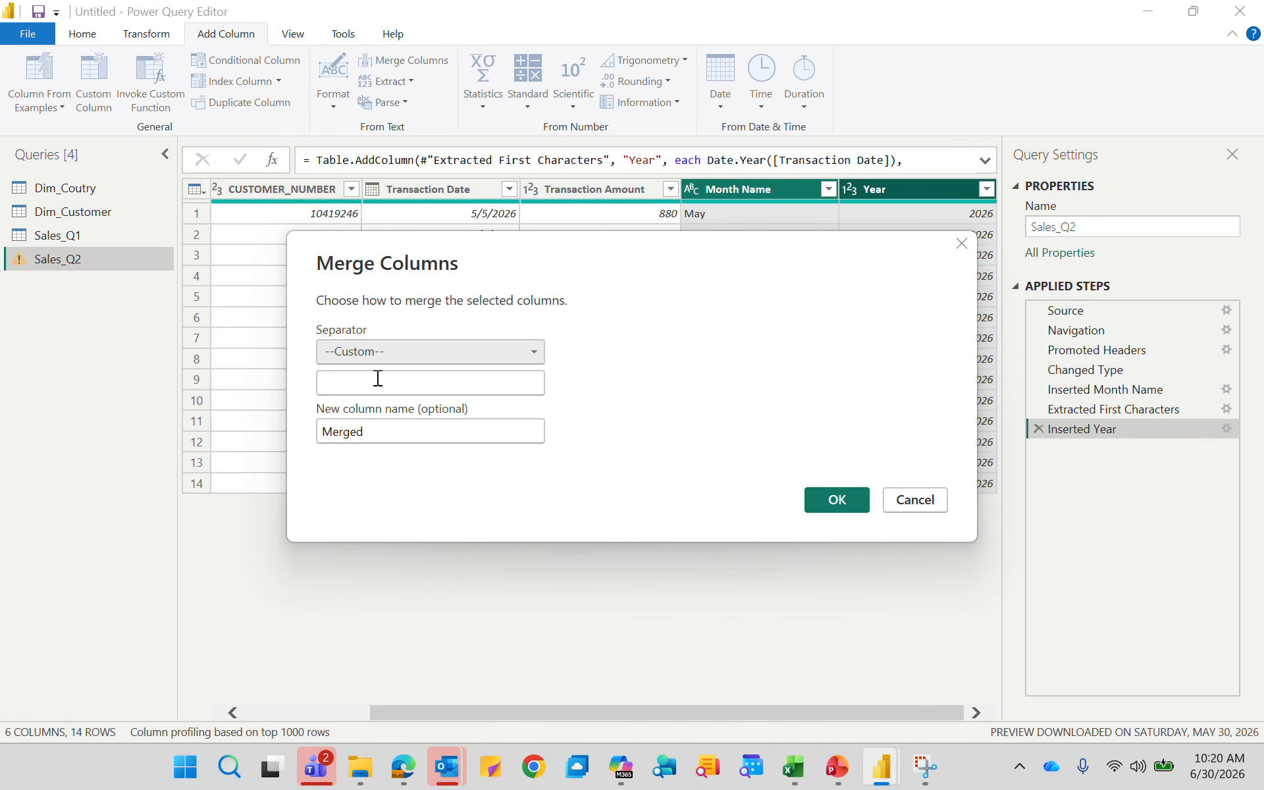
{"action": "left_click", "coordinate": [378, 382]}
{"action": "type", "text": "-"}
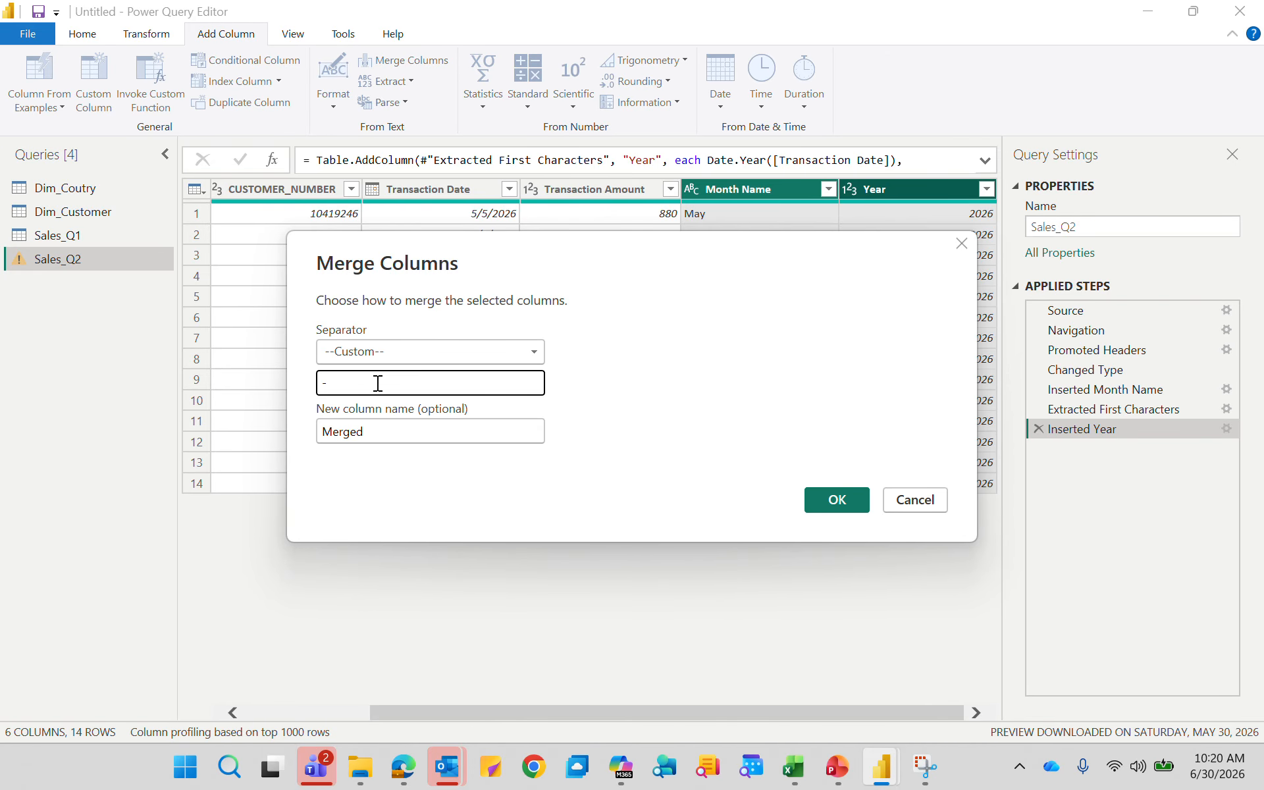
{"action": "left_click", "coordinate": [840, 507]}
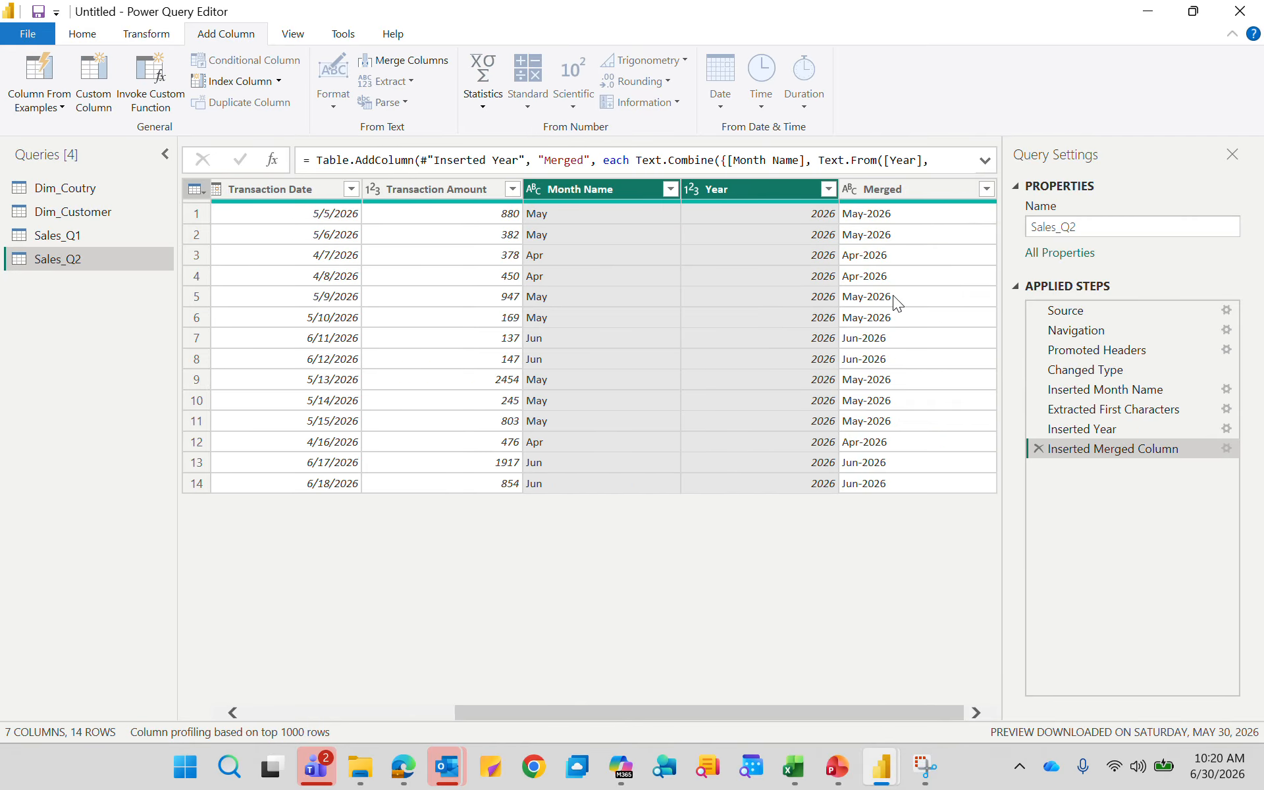
Rename the new merged column as Month-Year
{"action": "left_click", "coordinate": [922, 189]}
{"action": "double_click", "coordinate": [922, 189]}
{"action": "type", "text": "M"}
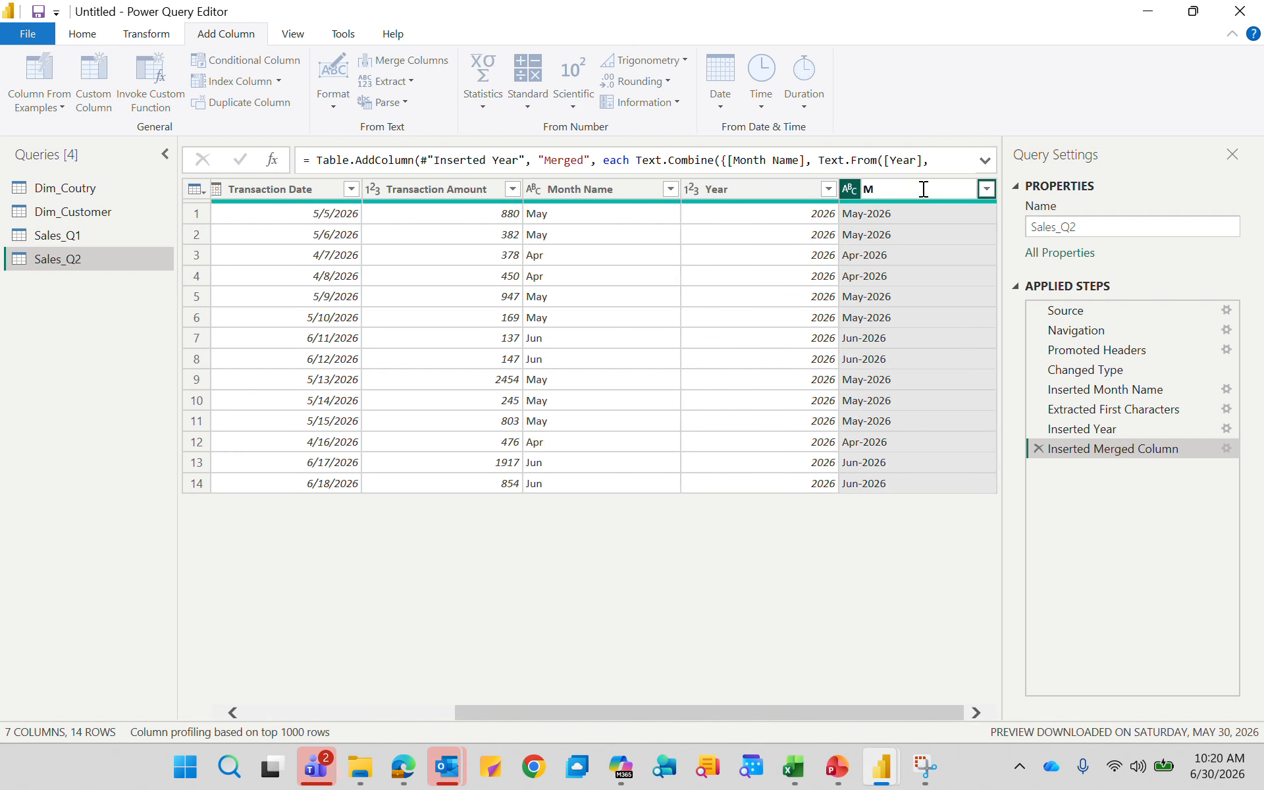
{"action": "type", "text": "onth-Year"}
{"action": "key", "text": "Return"}
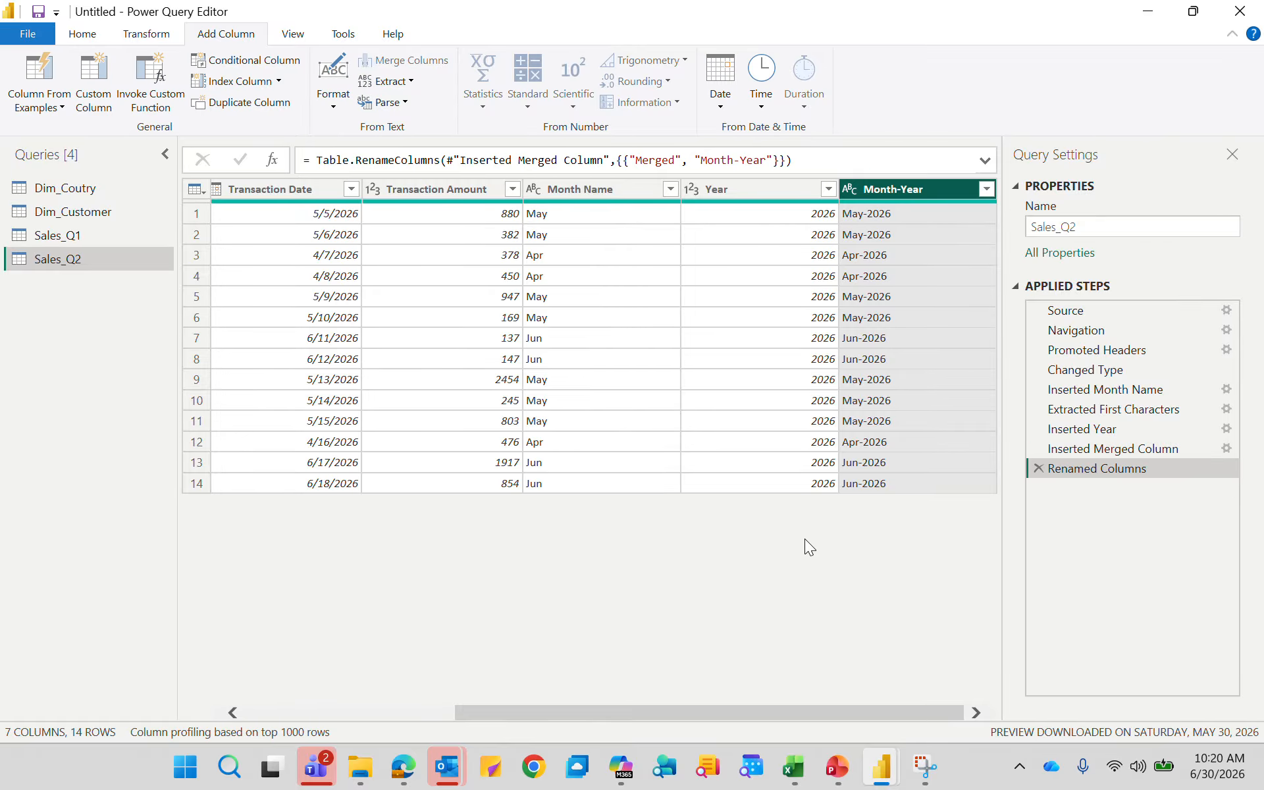
{"action": "left_click", "coordinate": [80, 35]}
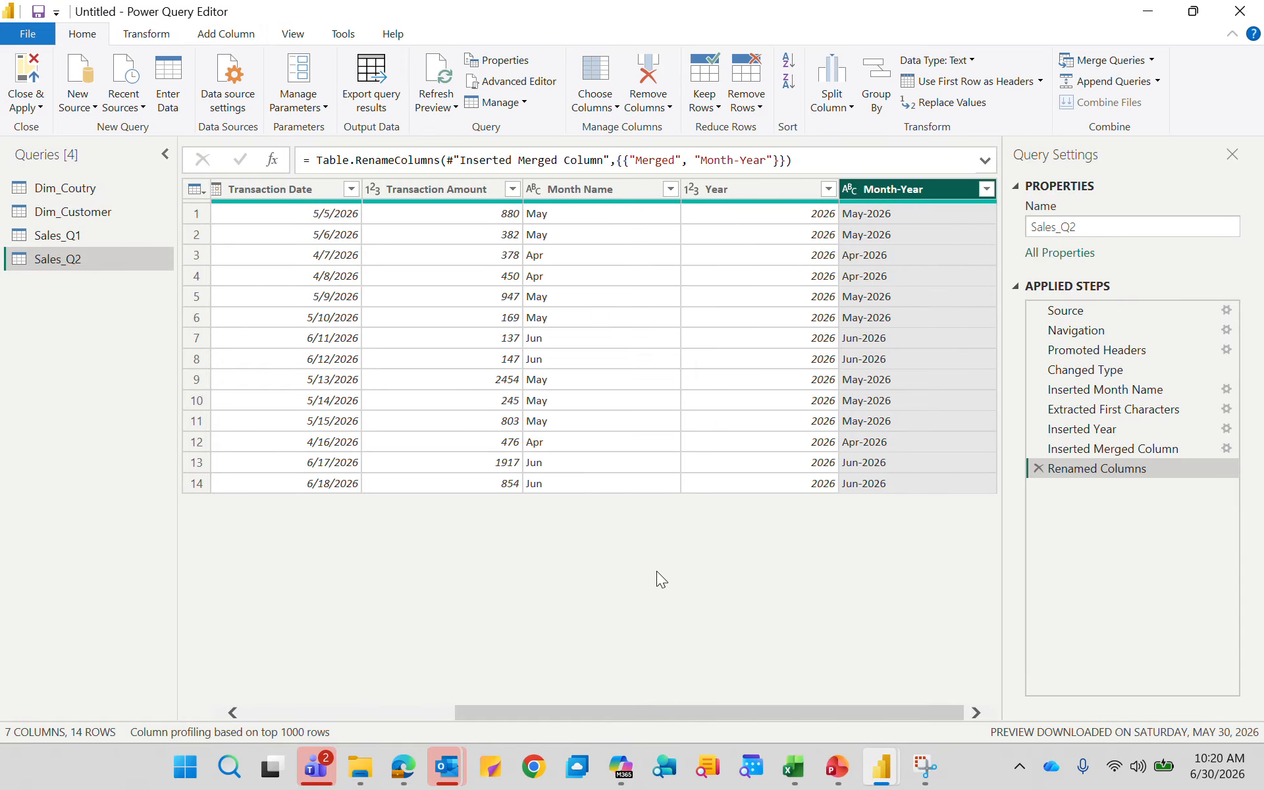
{"action": "key", "text": "alt+Tab"}
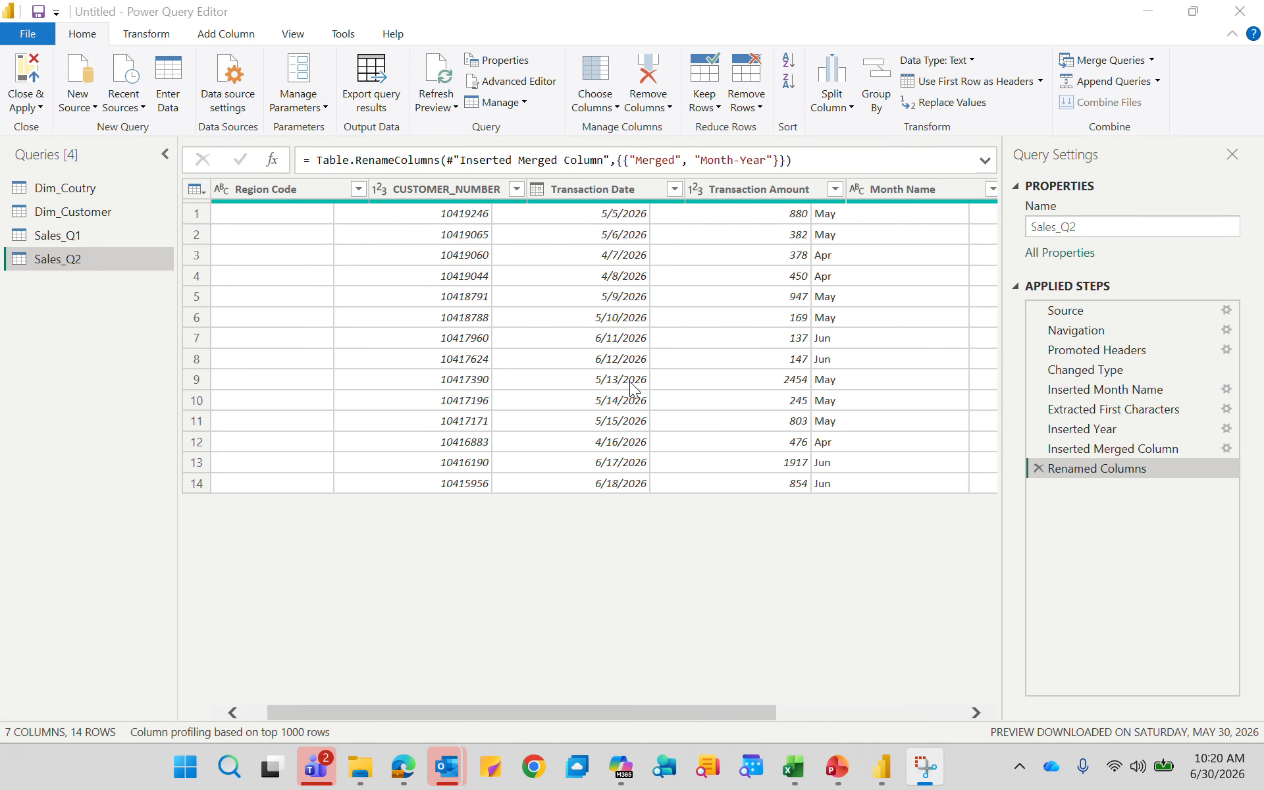
In the Sales_Q1 query, add a column with the name of the month taken from Transaction Date
{"action": "left_click", "coordinate": [69, 235]}
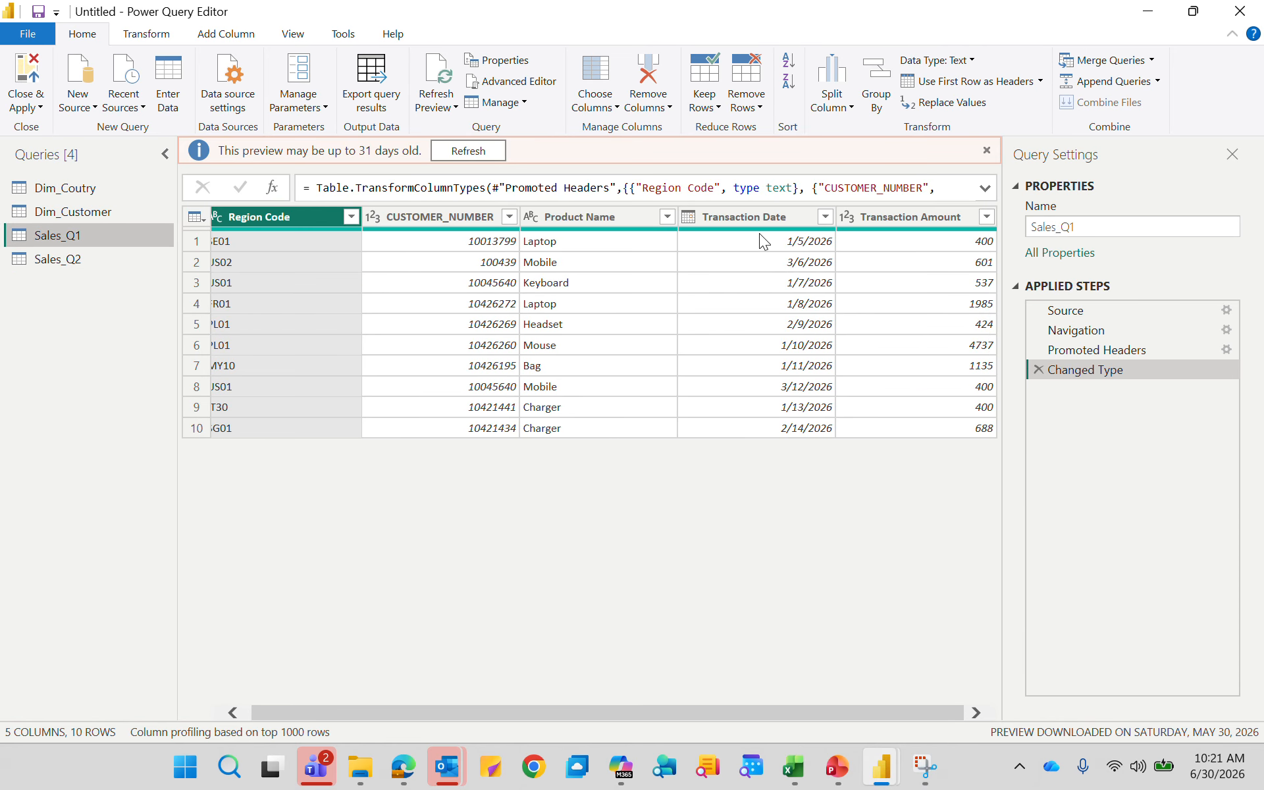
{"action": "left_click", "coordinate": [752, 215]}
{"action": "left_click", "coordinate": [244, 36]}
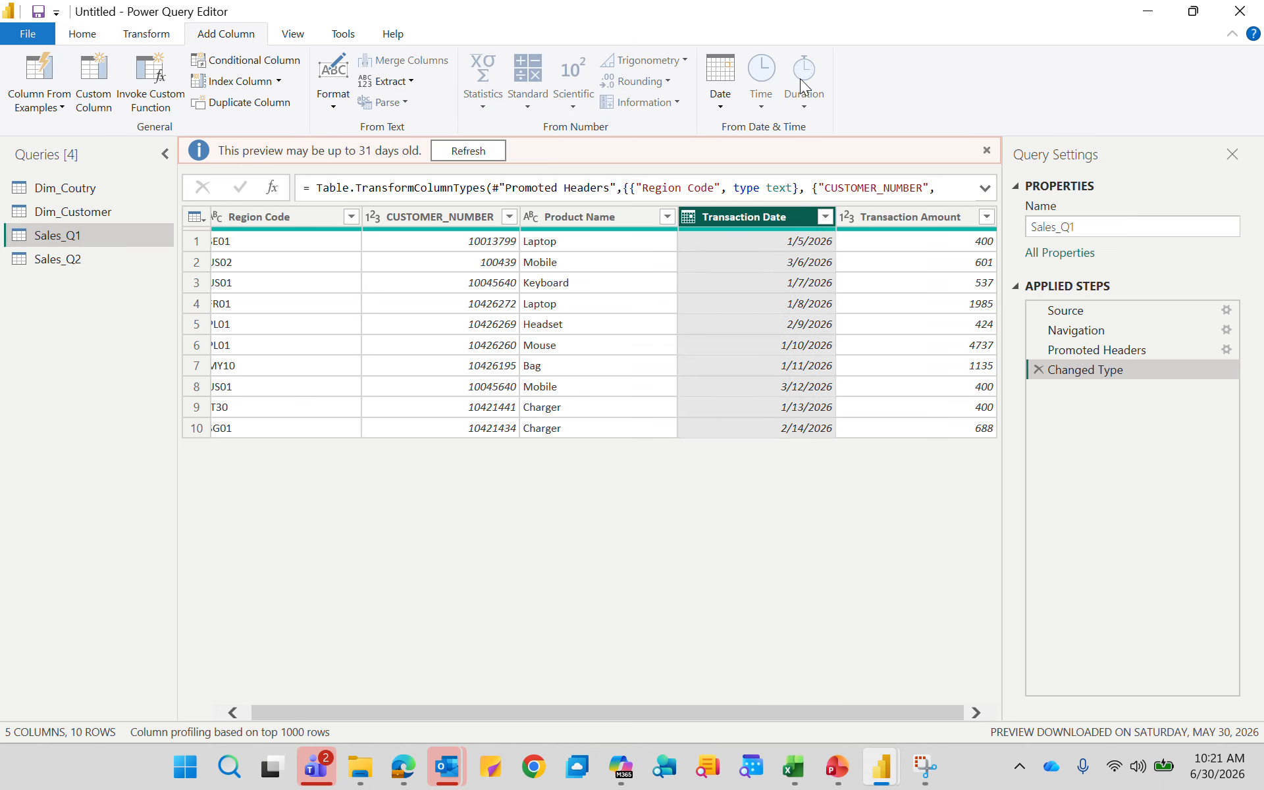
{"action": "left_click", "coordinate": [725, 106]}
{"action": "mouse_move", "coordinate": [799, 221]}
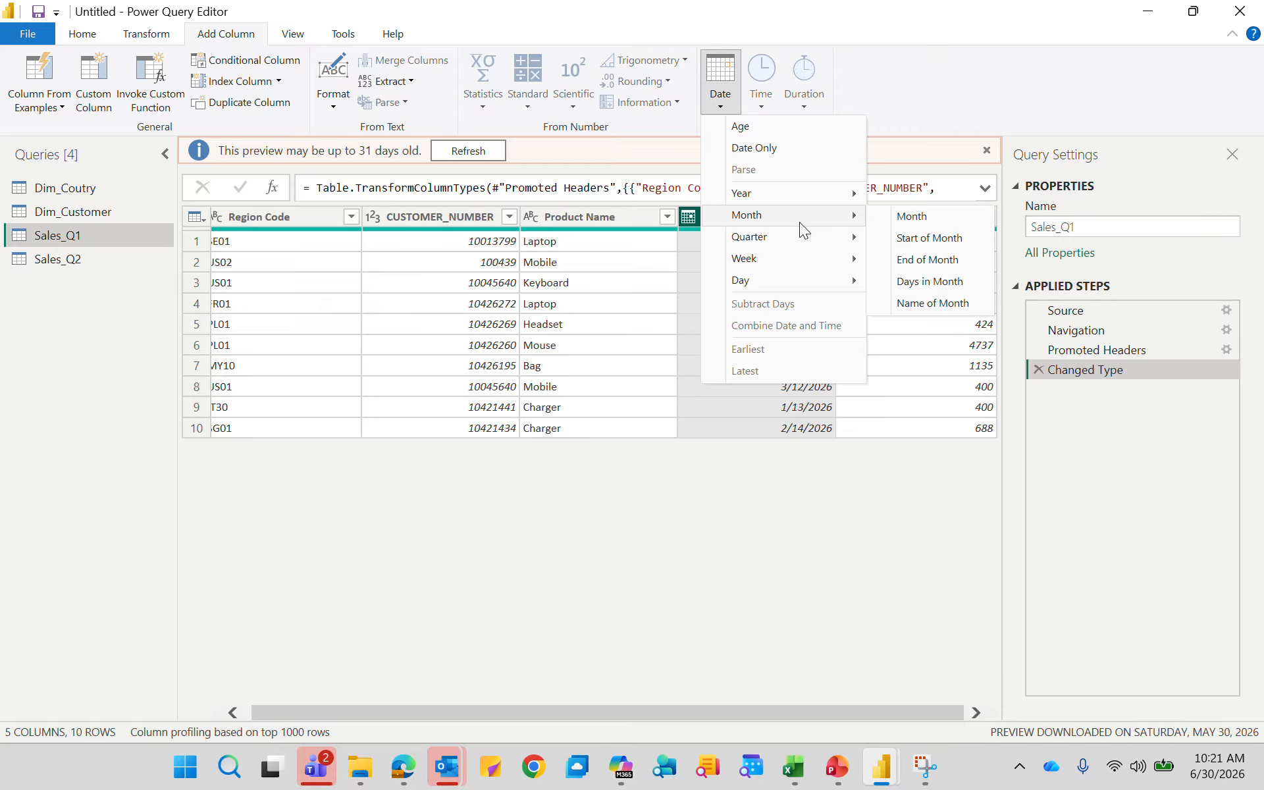
{"action": "left_click", "coordinate": [945, 304]}
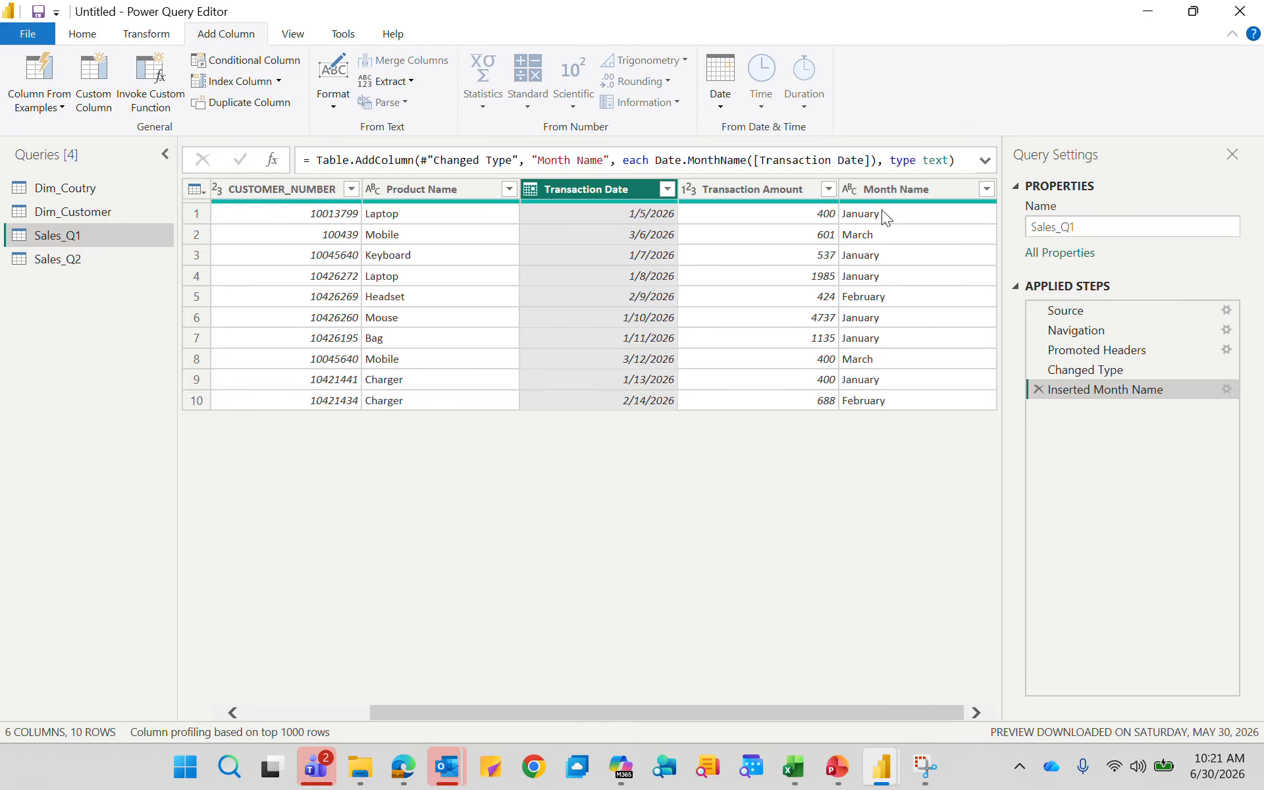
Shorten the Month Name values of Sales_Q1 in place to their first 3 characters
{"action": "left_click", "coordinate": [882, 189]}
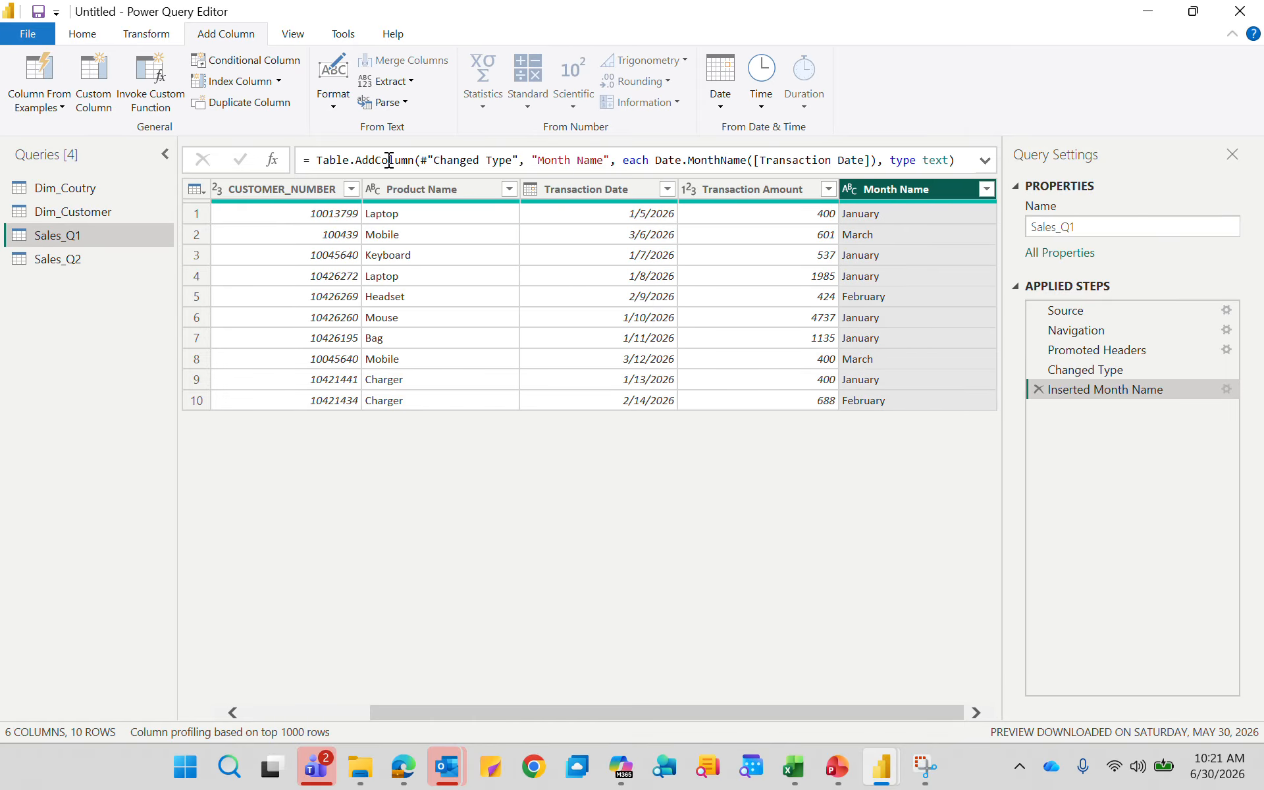
{"action": "left_click", "coordinate": [387, 81]}
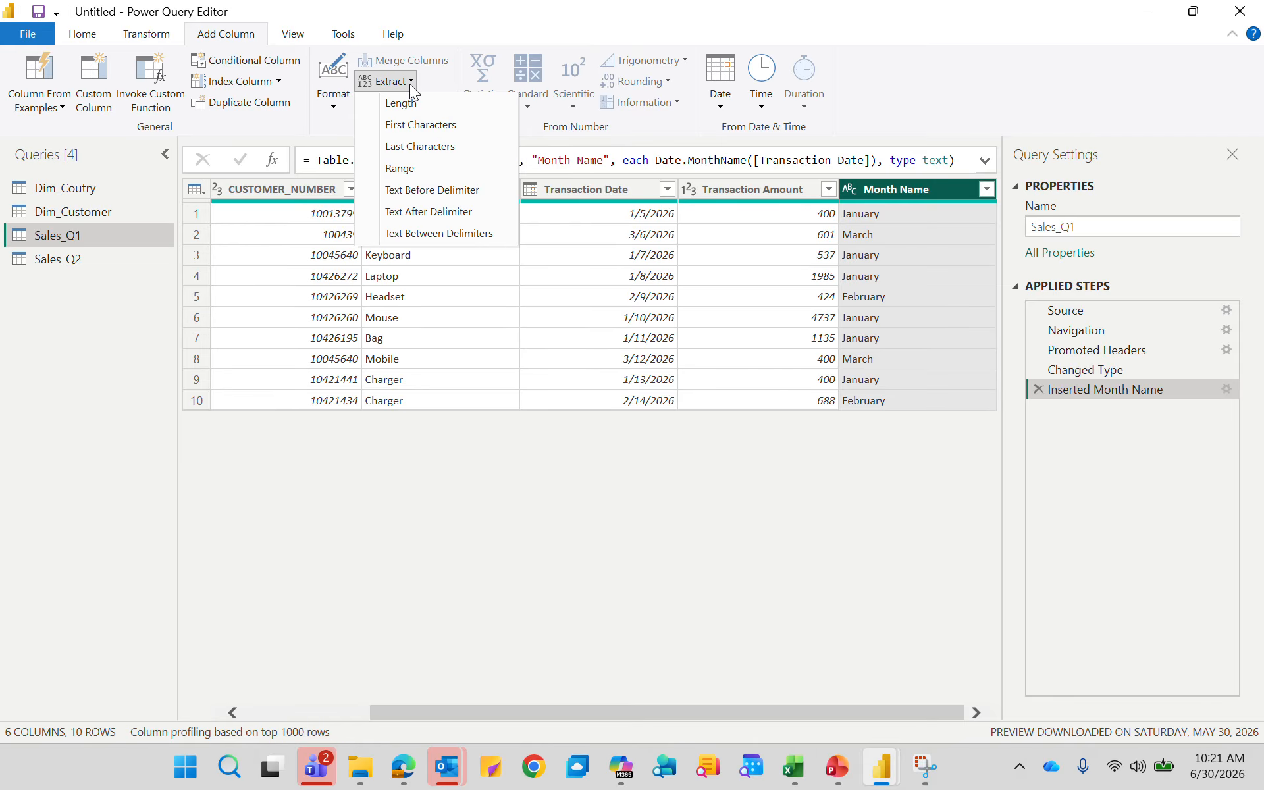
{"action": "left_click", "coordinate": [147, 39]}
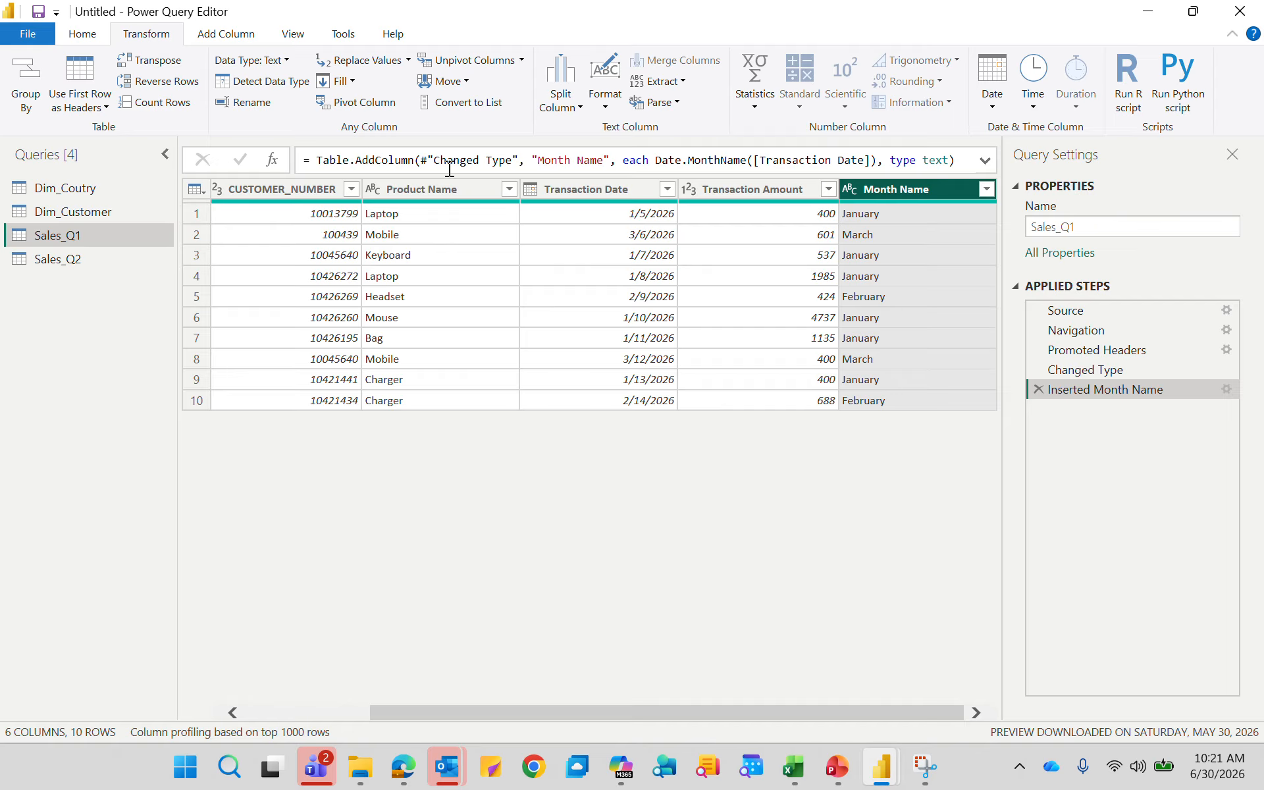
{"action": "left_click", "coordinate": [682, 84]}
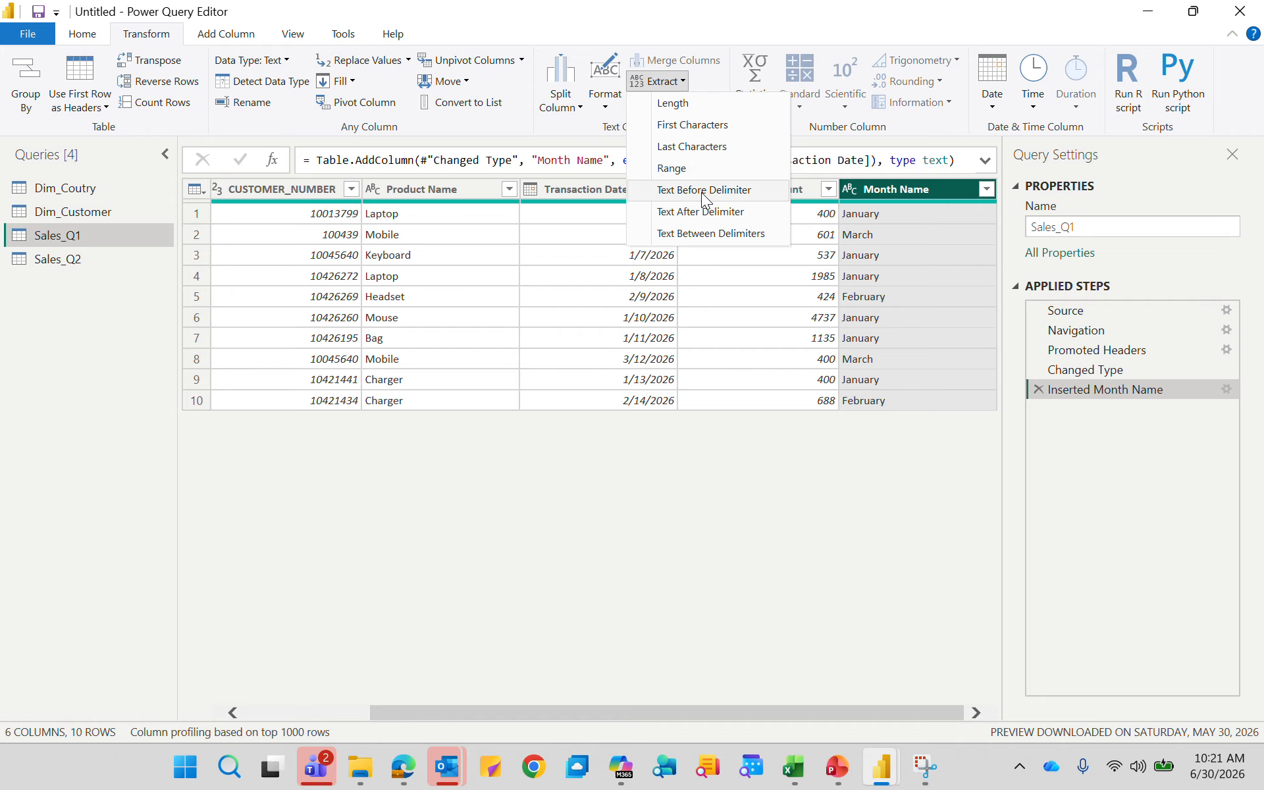
{"action": "left_click", "coordinate": [689, 125]}
{"action": "type", "text": "3"}
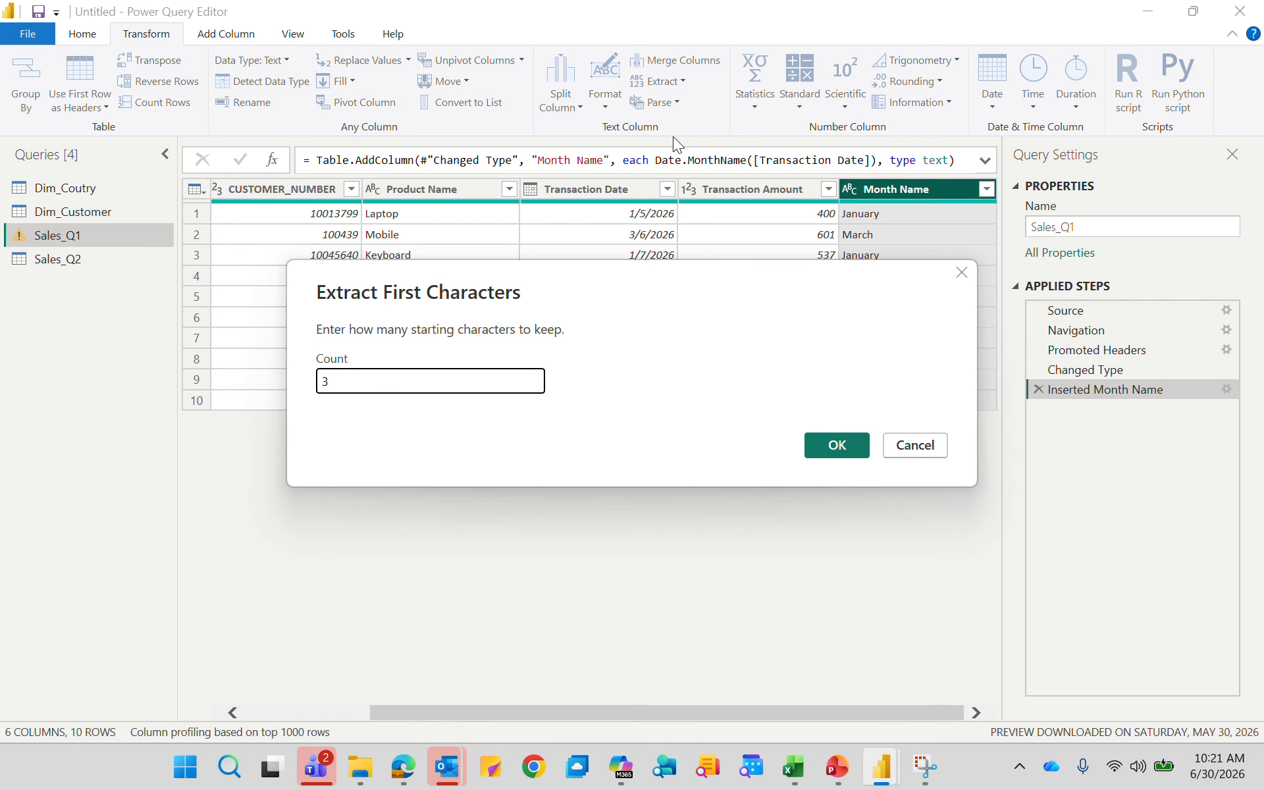
{"action": "left_click", "coordinate": [828, 442]}
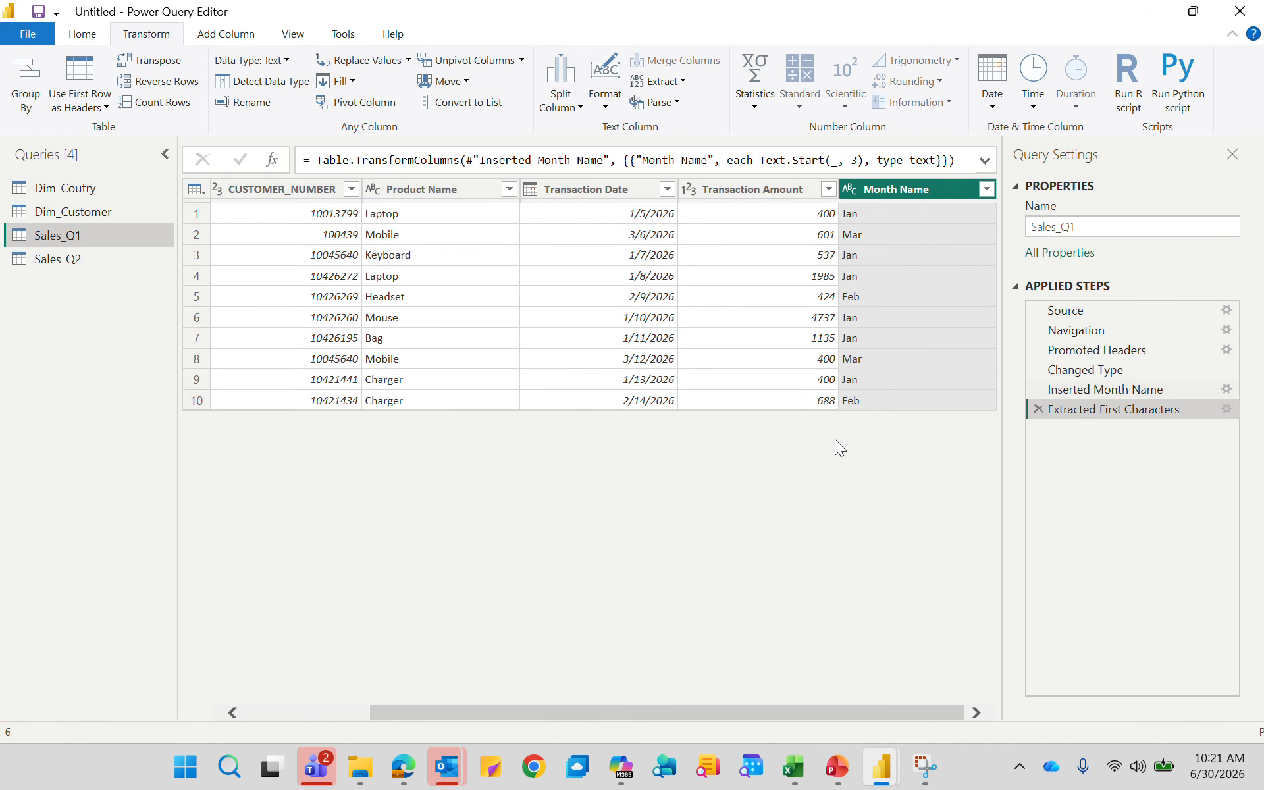
Add a separate Year column to Sales_Q1 extracted from the Transaction Date column
{"action": "left_click", "coordinate": [597, 196]}
{"action": "left_click", "coordinate": [245, 34]}
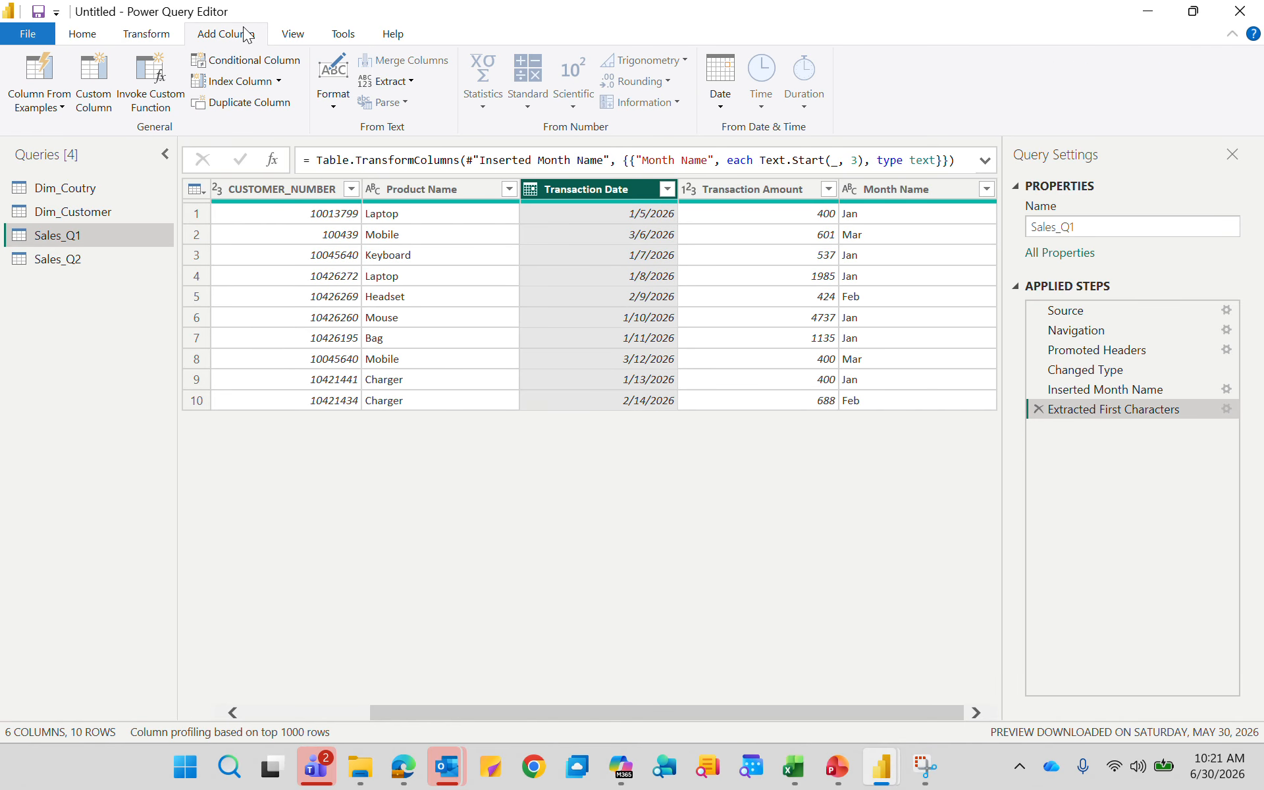
{"action": "left_click", "coordinate": [719, 107]}
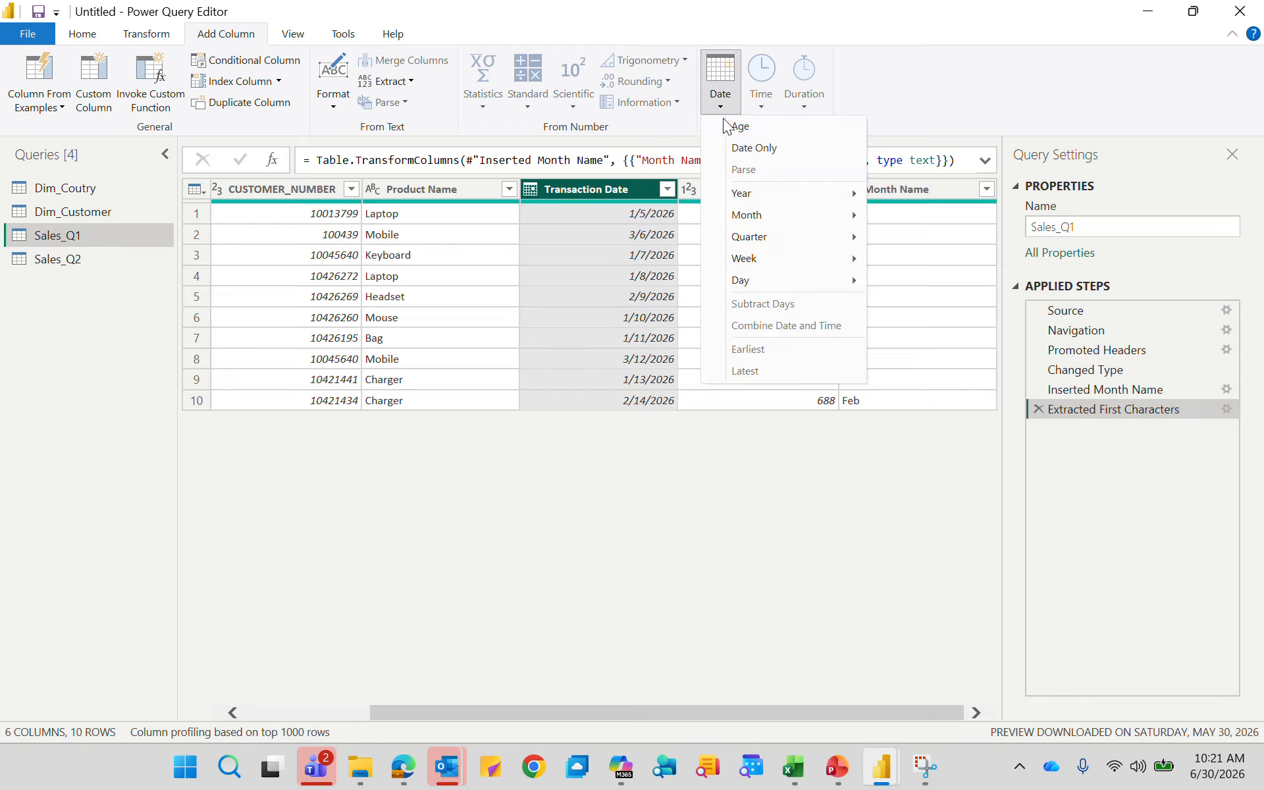
{"action": "mouse_move", "coordinate": [853, 195]}
{"action": "left_click", "coordinate": [918, 195]}
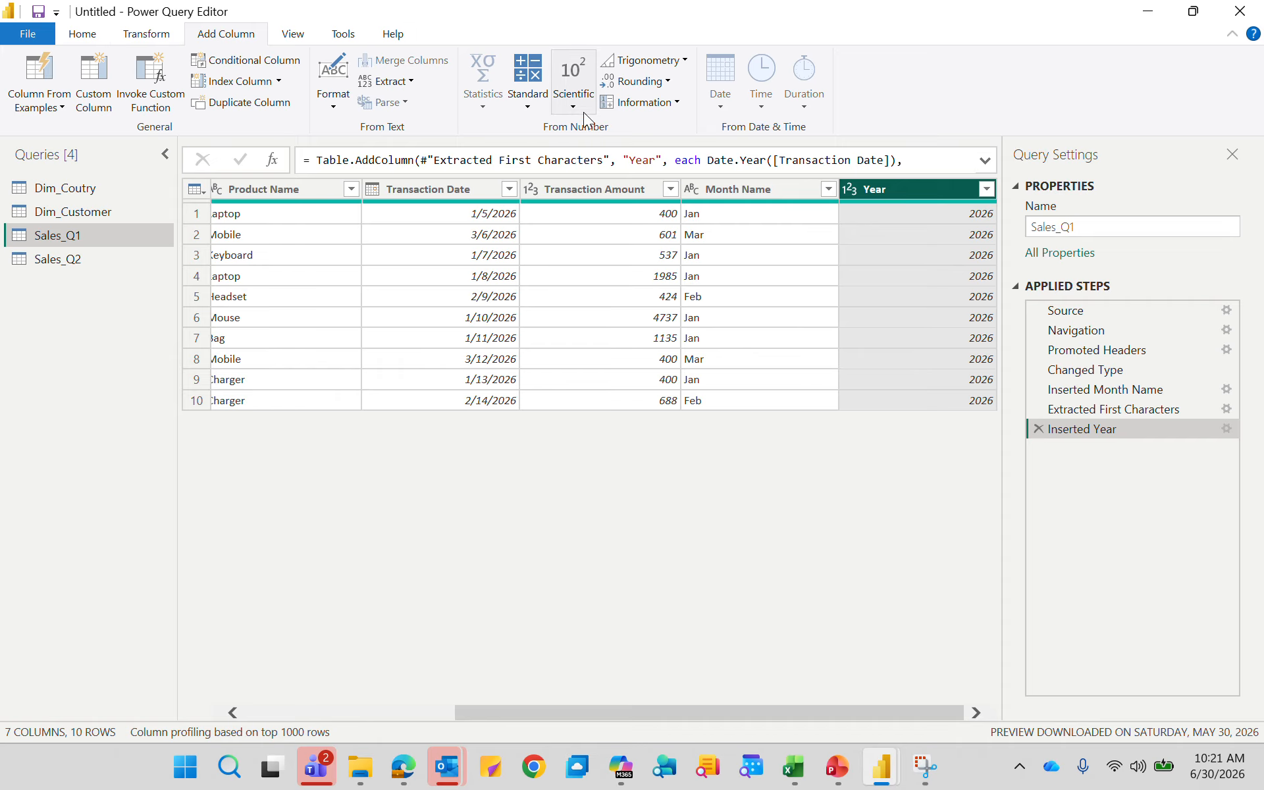
Merge Month Name and Year of Sales_Q1 into an additional column, using a custom hyphen as separator
{"action": "left_click", "coordinate": [725, 189]}
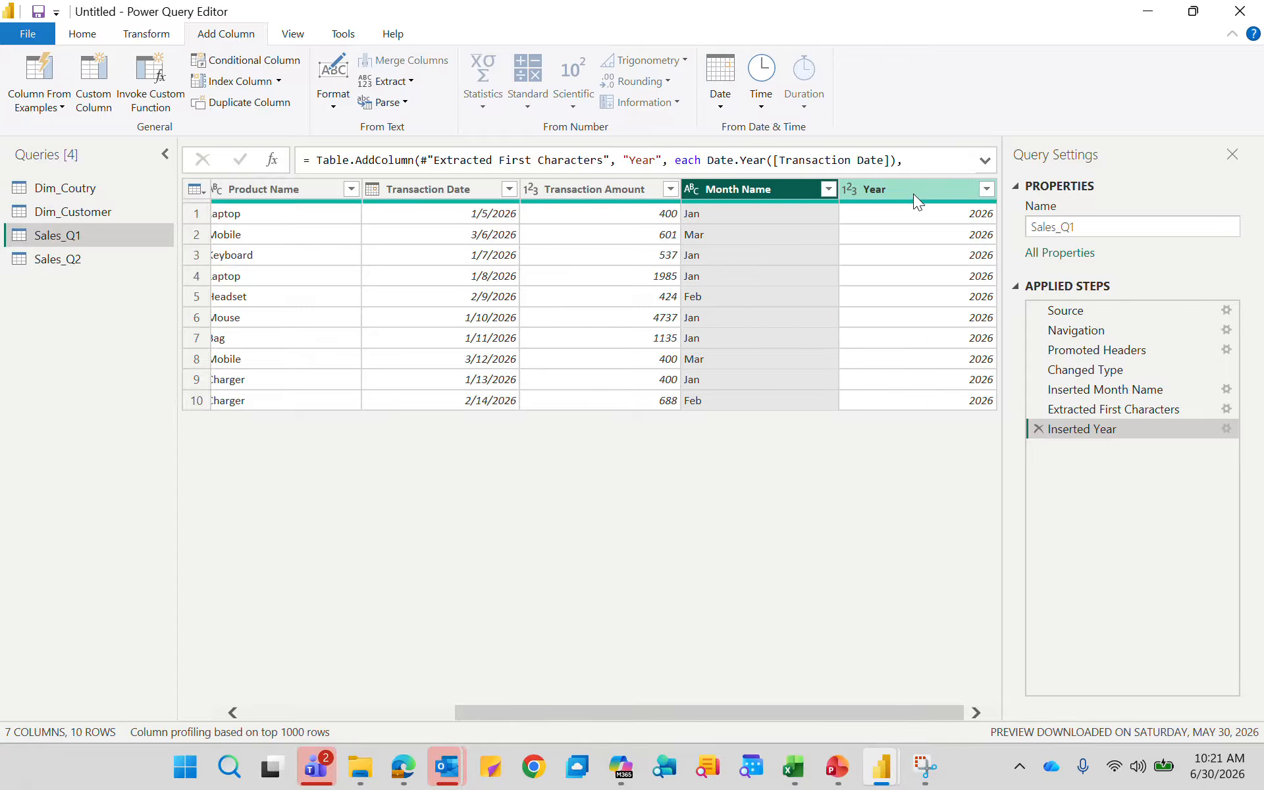
{"action": "left_click", "coordinate": [913, 194], "text": "ctrl"}
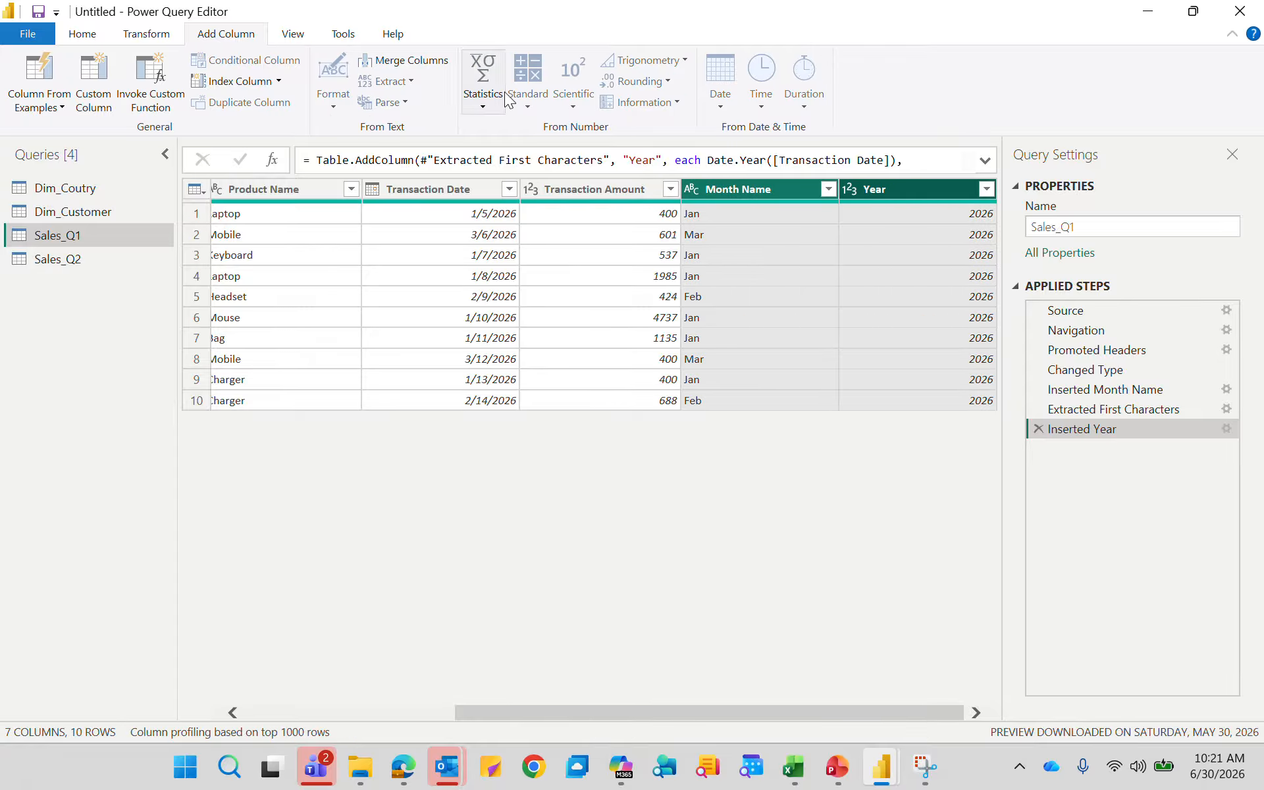
{"action": "left_click", "coordinate": [388, 59]}
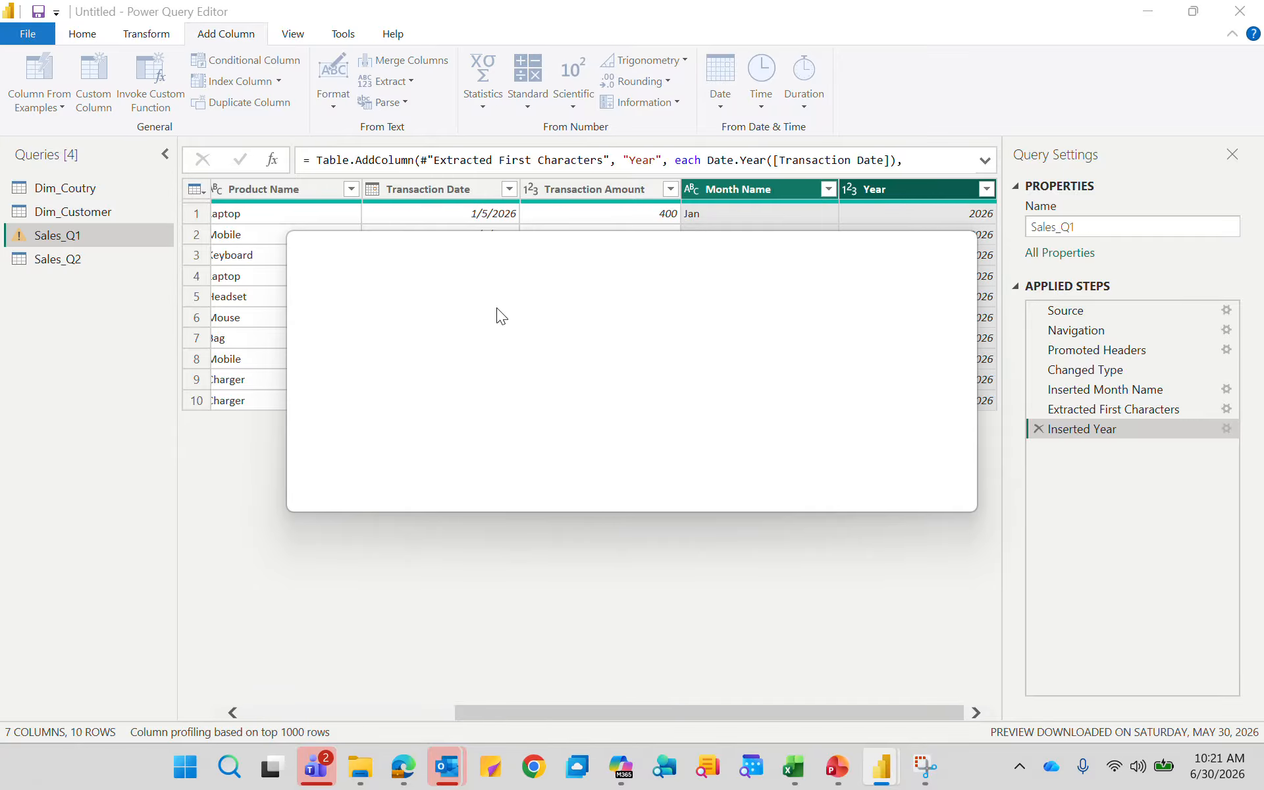
{"action": "left_click", "coordinate": [419, 358]}
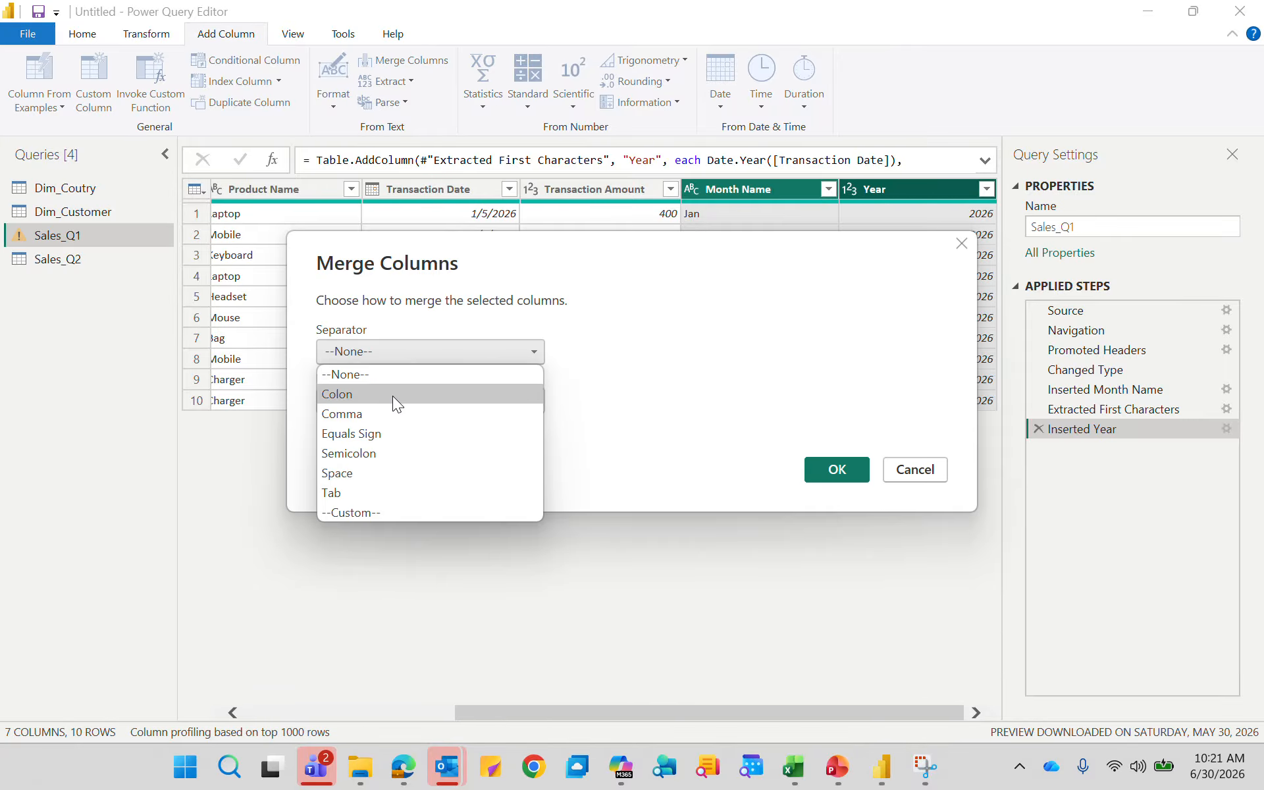
{"action": "left_click", "coordinate": [382, 506]}
{"action": "left_click", "coordinate": [373, 388]}
{"action": "type", "text": "-"}
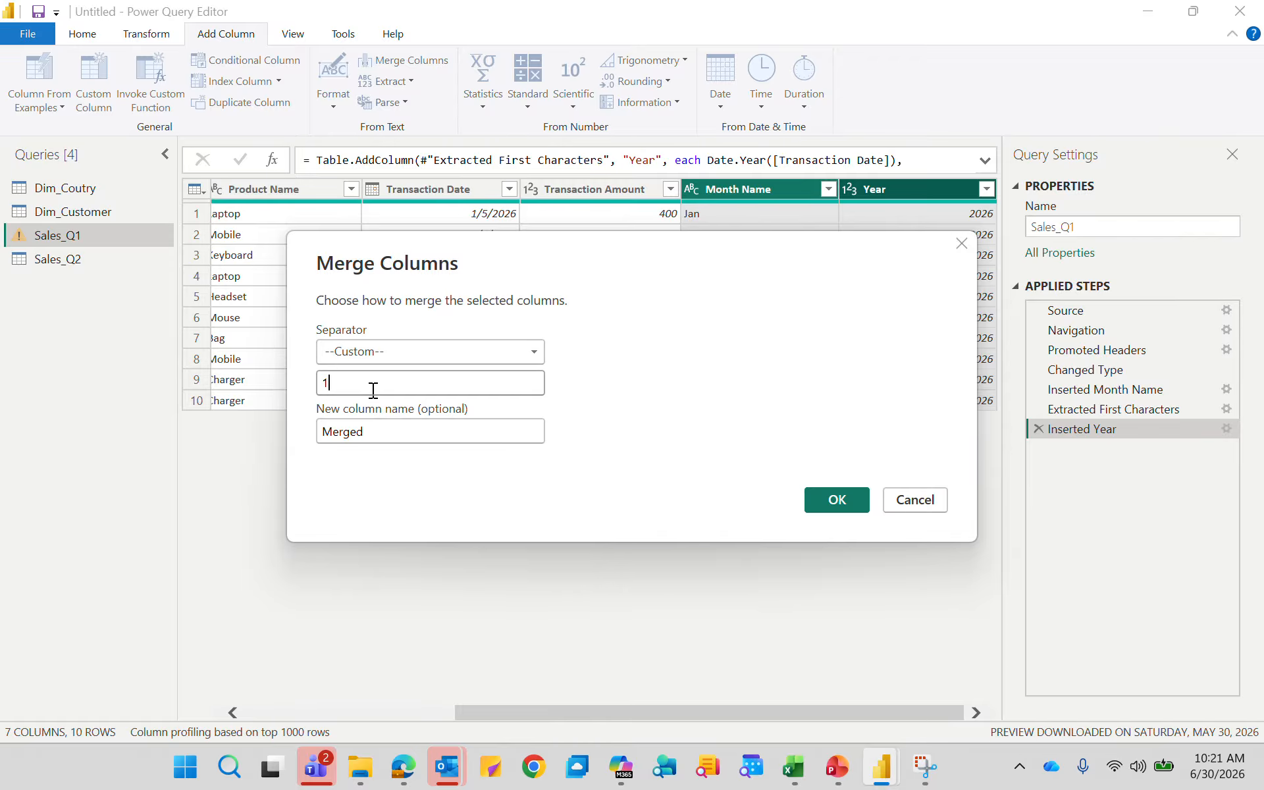
{"action": "key", "text": "Left"}
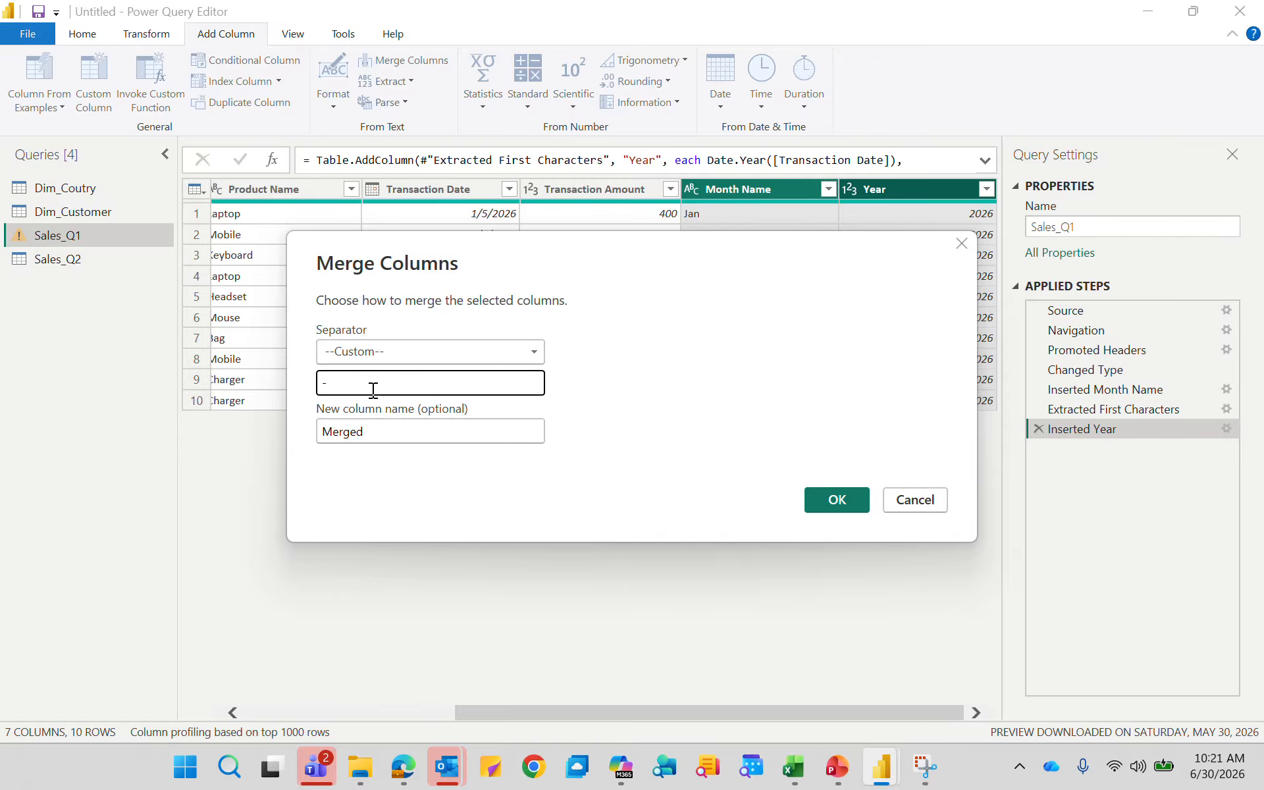
{"action": "left_click", "coordinate": [815, 500]}
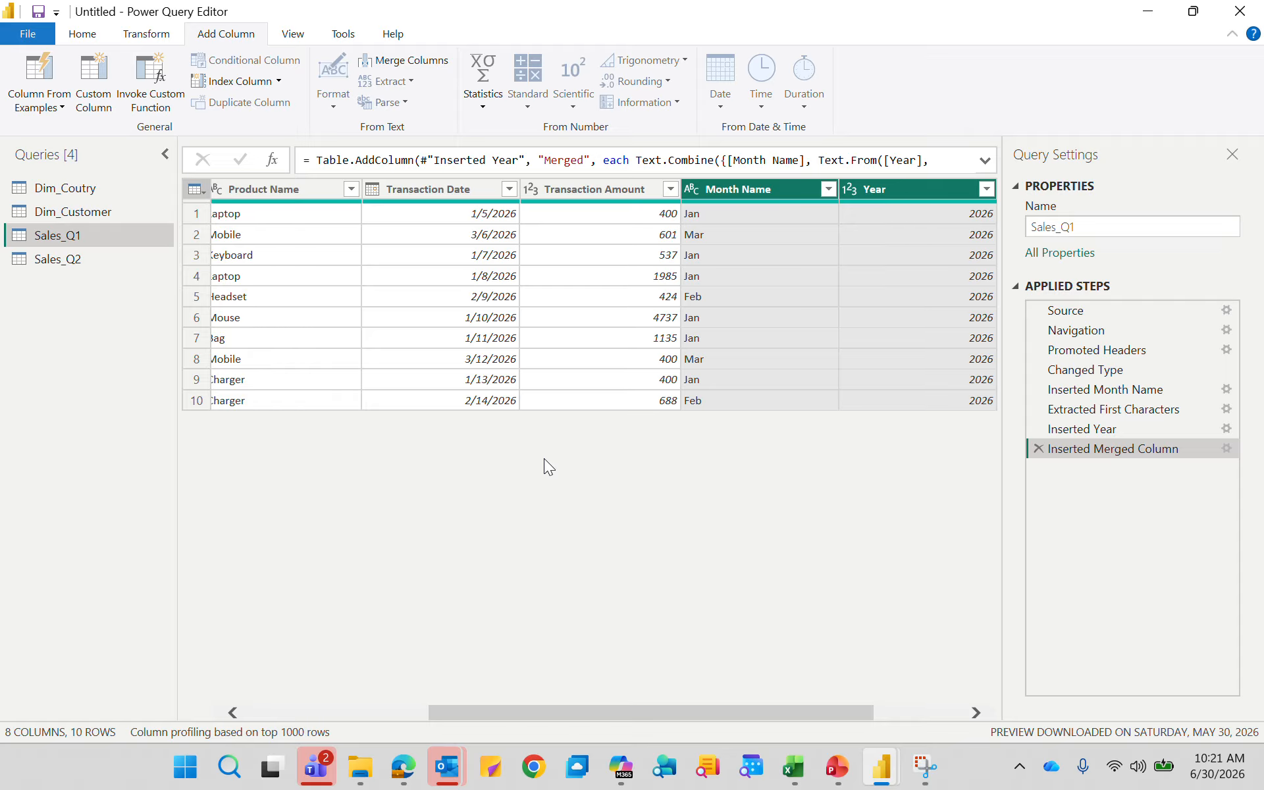
Append the Sales_Q2 table to the existing Sales_Q1 query
{"action": "left_click", "coordinate": [73, 261]}
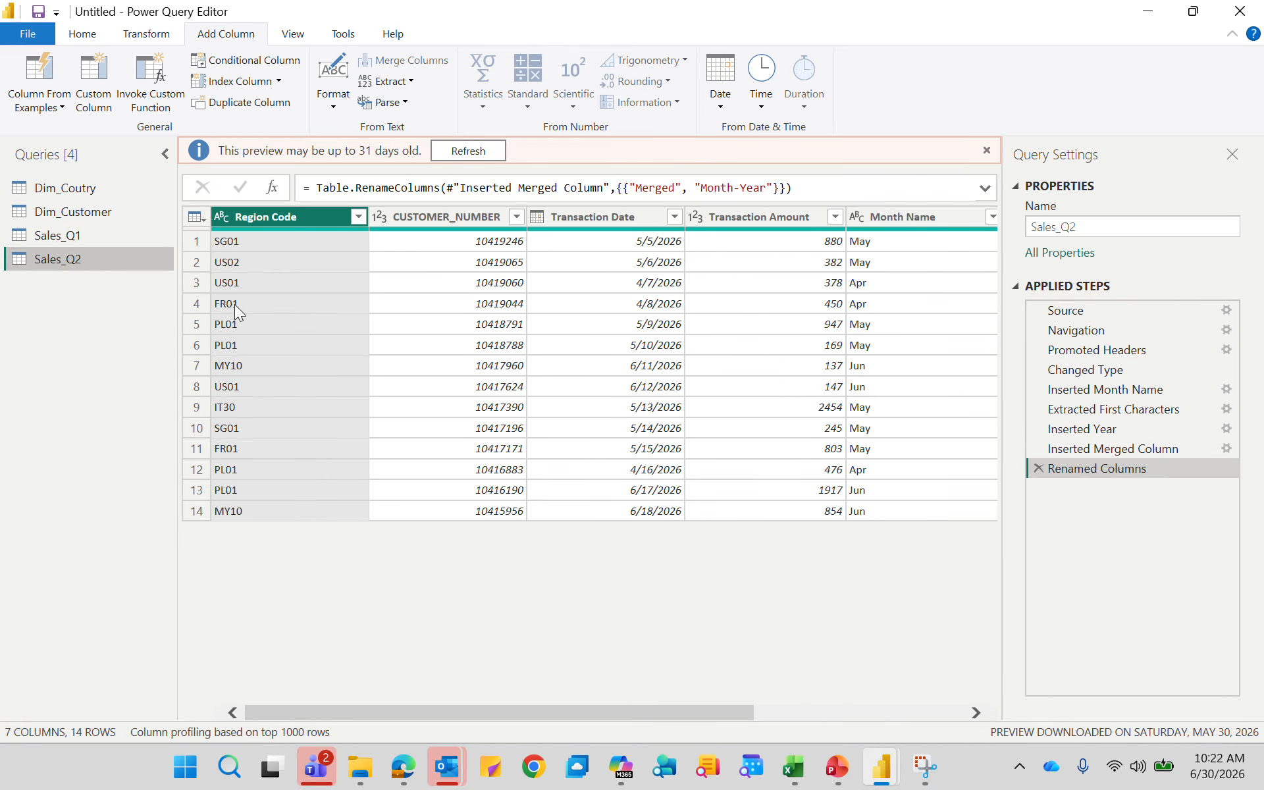
{"action": "left_click", "coordinate": [84, 234]}
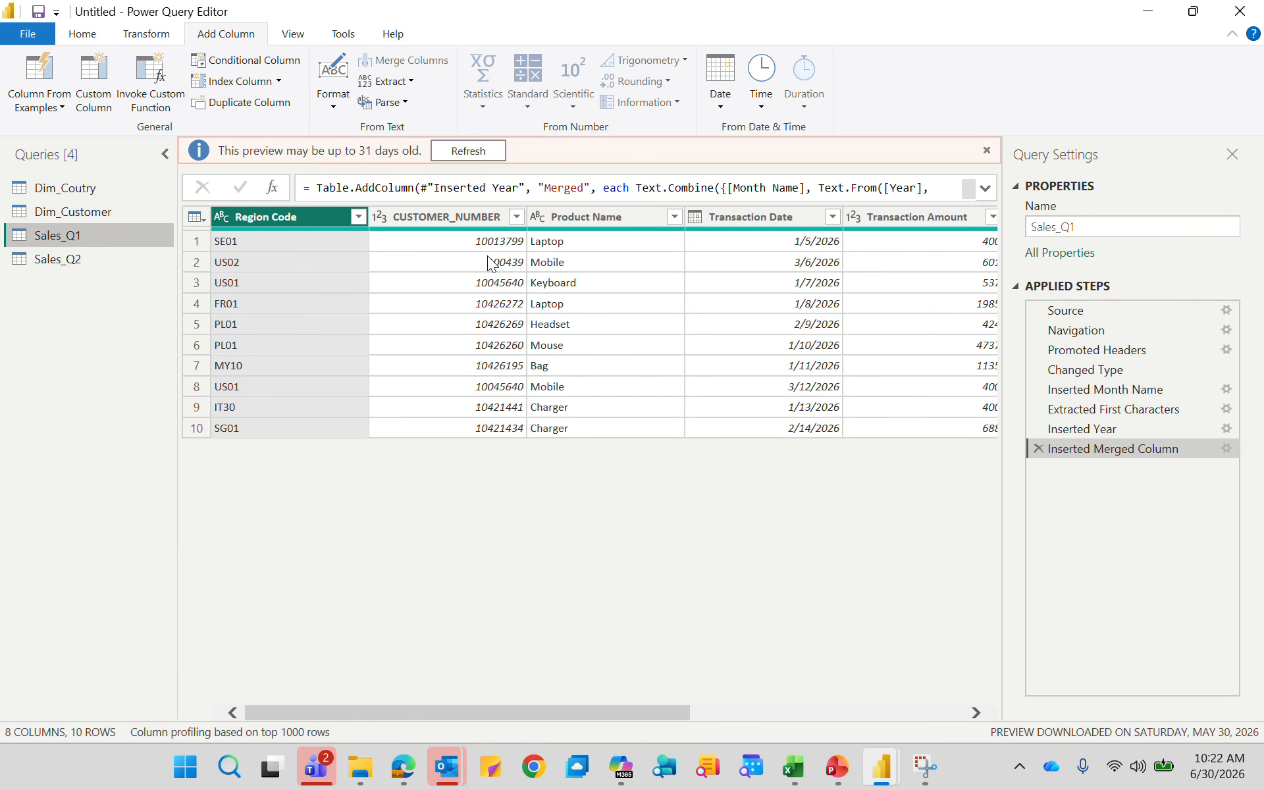
{"action": "left_click", "coordinate": [82, 36]}
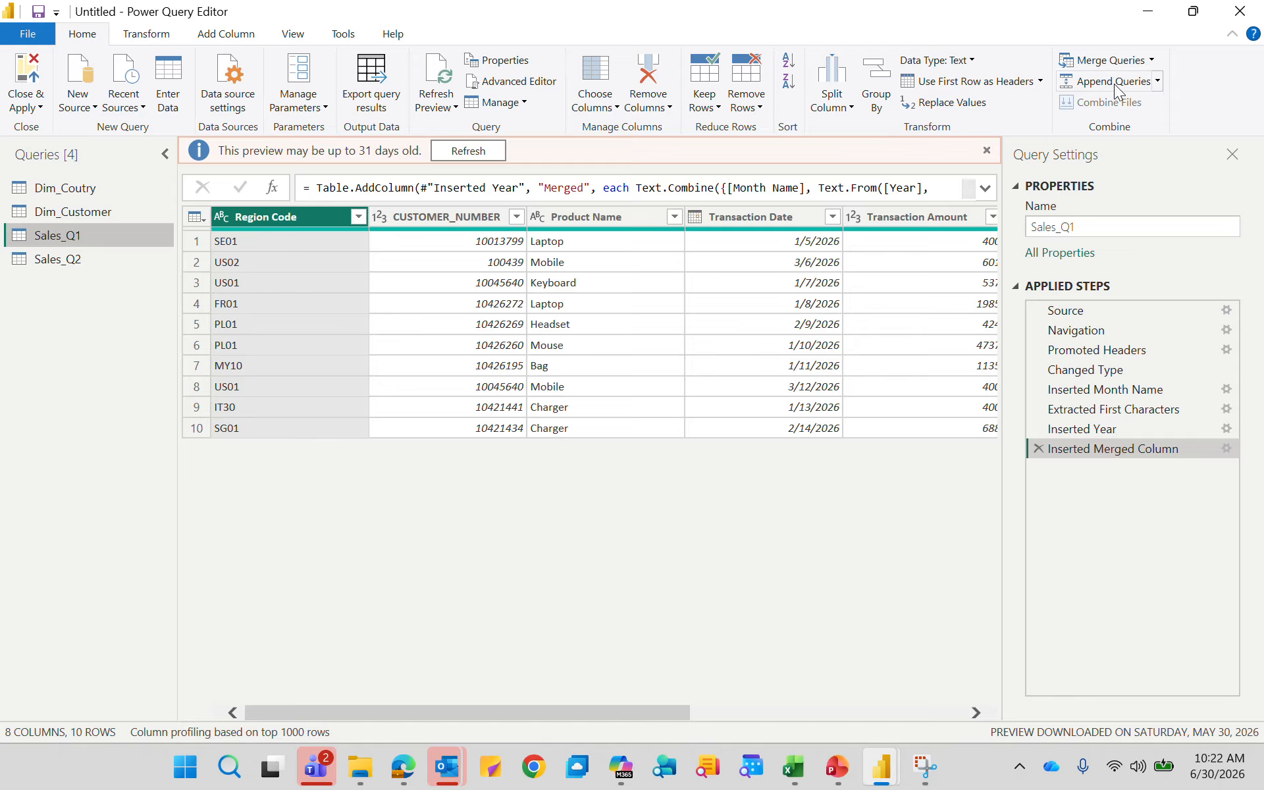
{"action": "left_click", "coordinate": [1158, 85]}
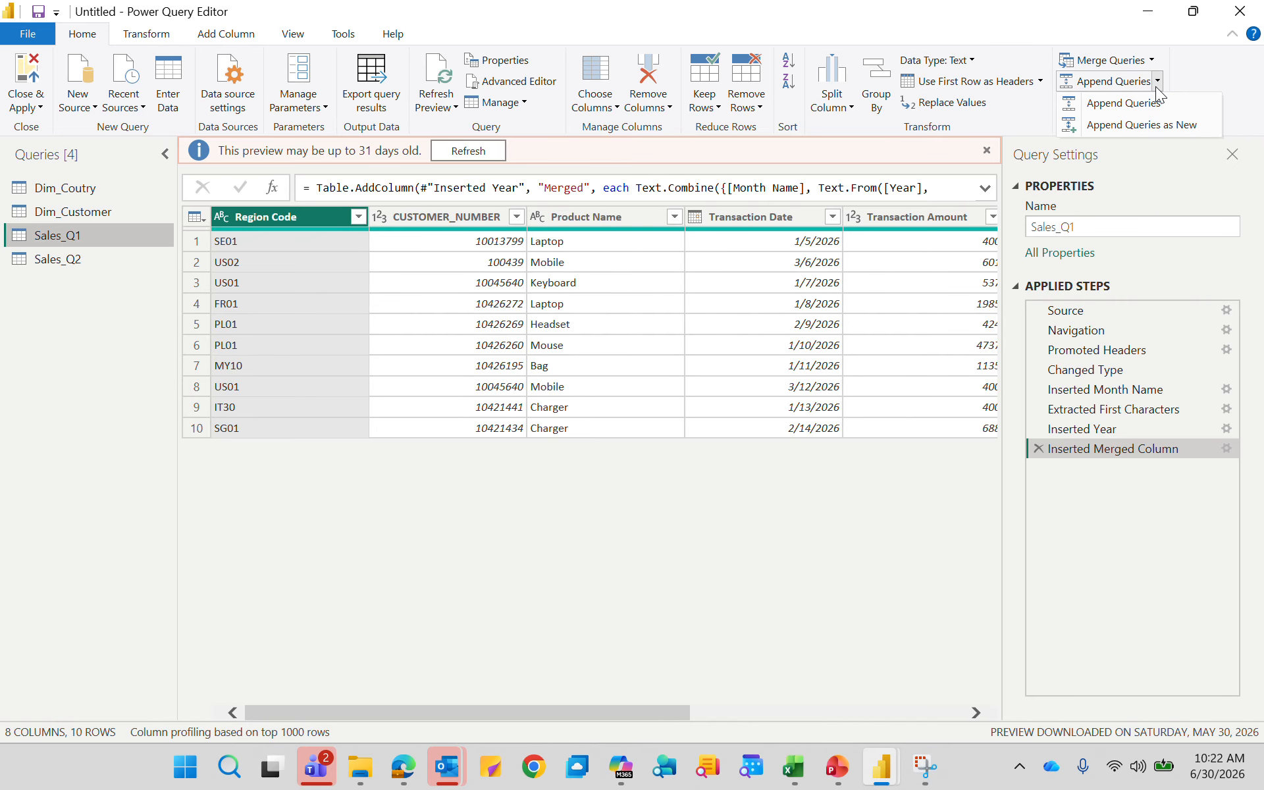
{"action": "left_click", "coordinate": [1119, 103]}
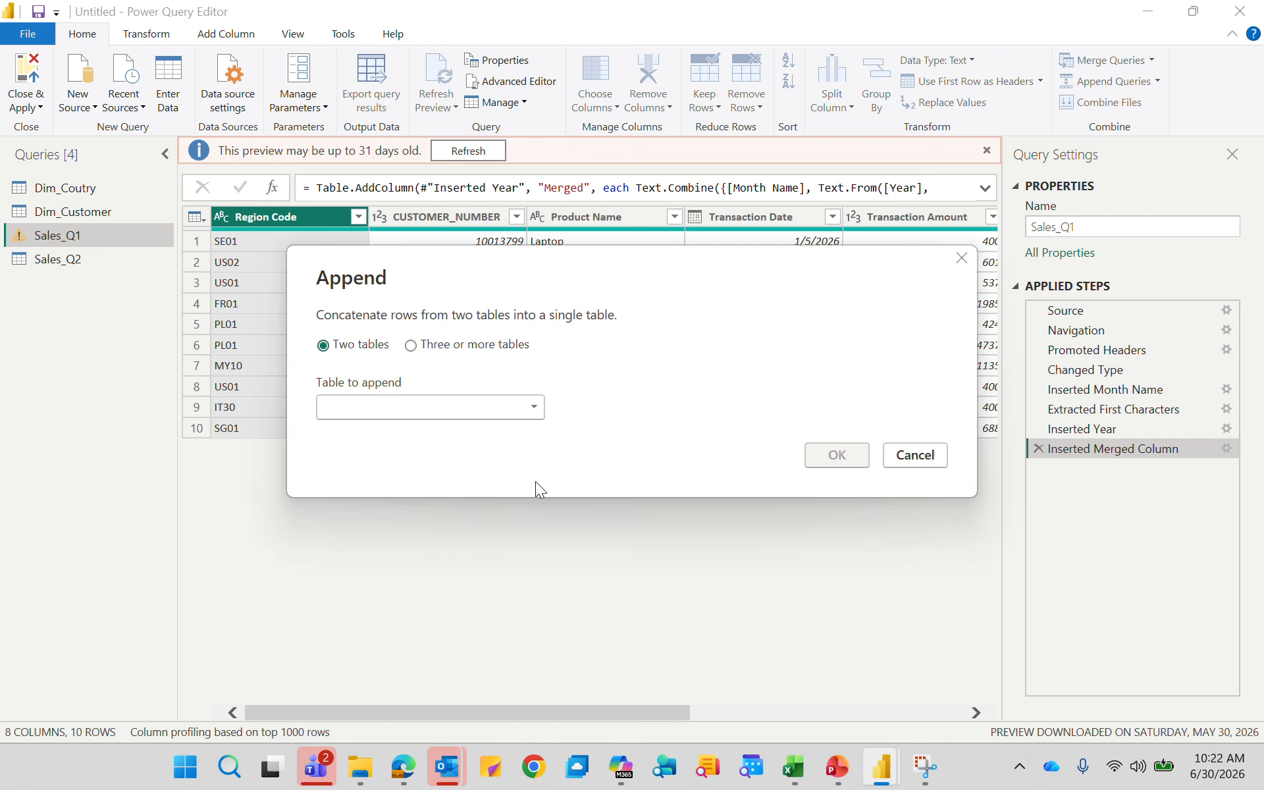
{"action": "left_click", "coordinate": [447, 411]}
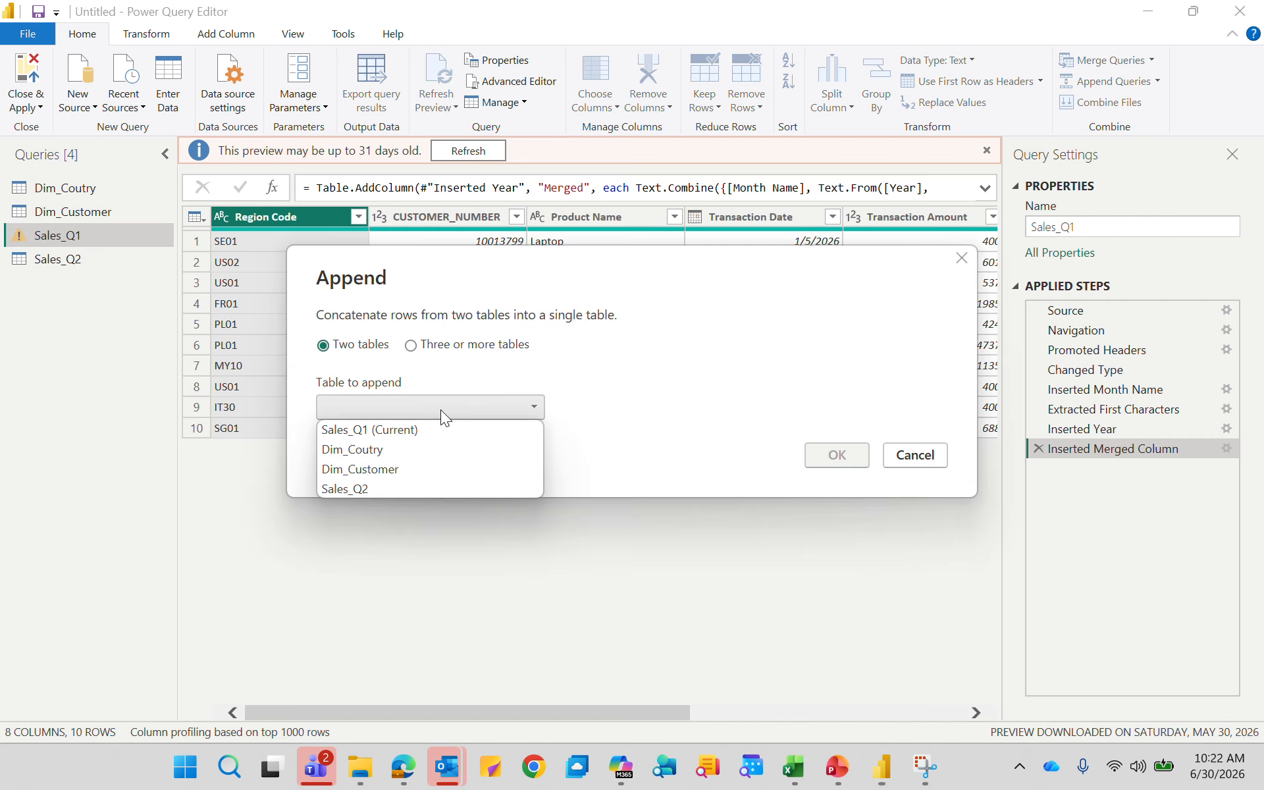
{"action": "left_click", "coordinate": [377, 489]}
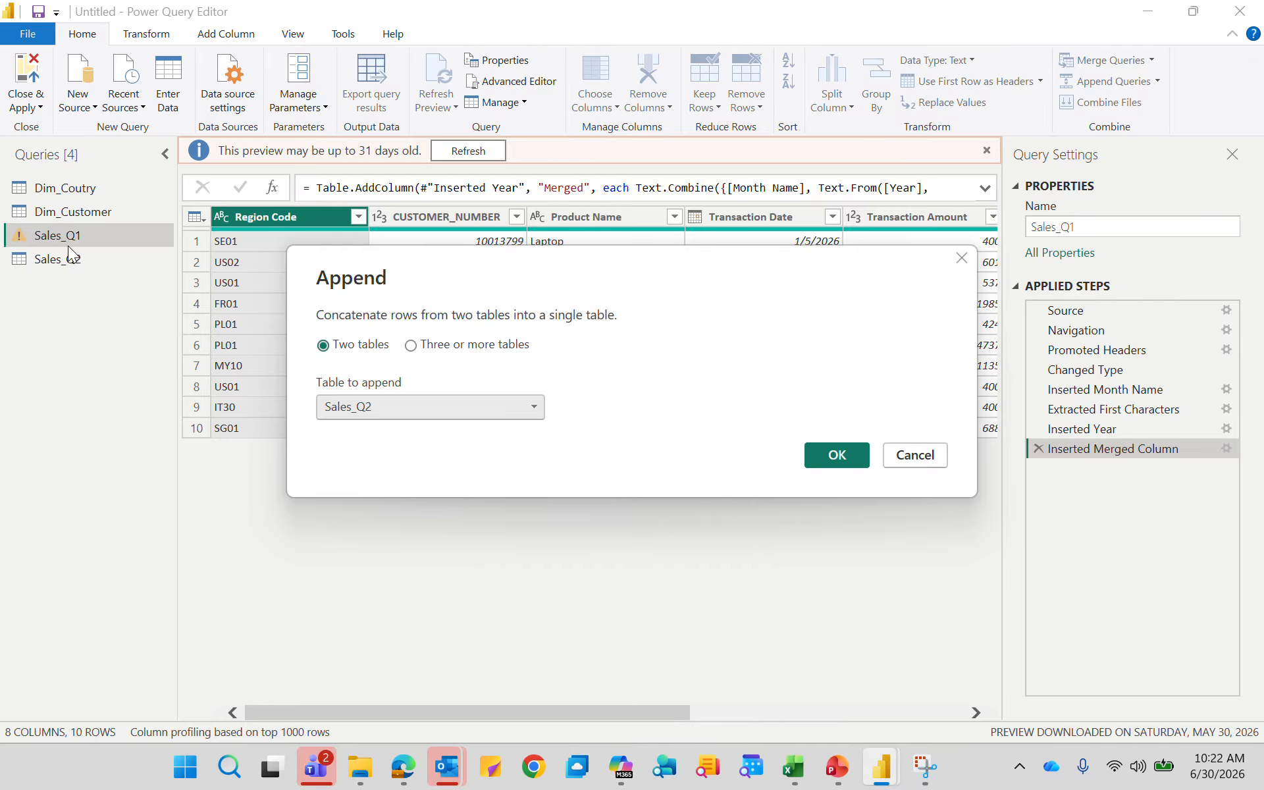
{"action": "left_click", "coordinate": [839, 460]}
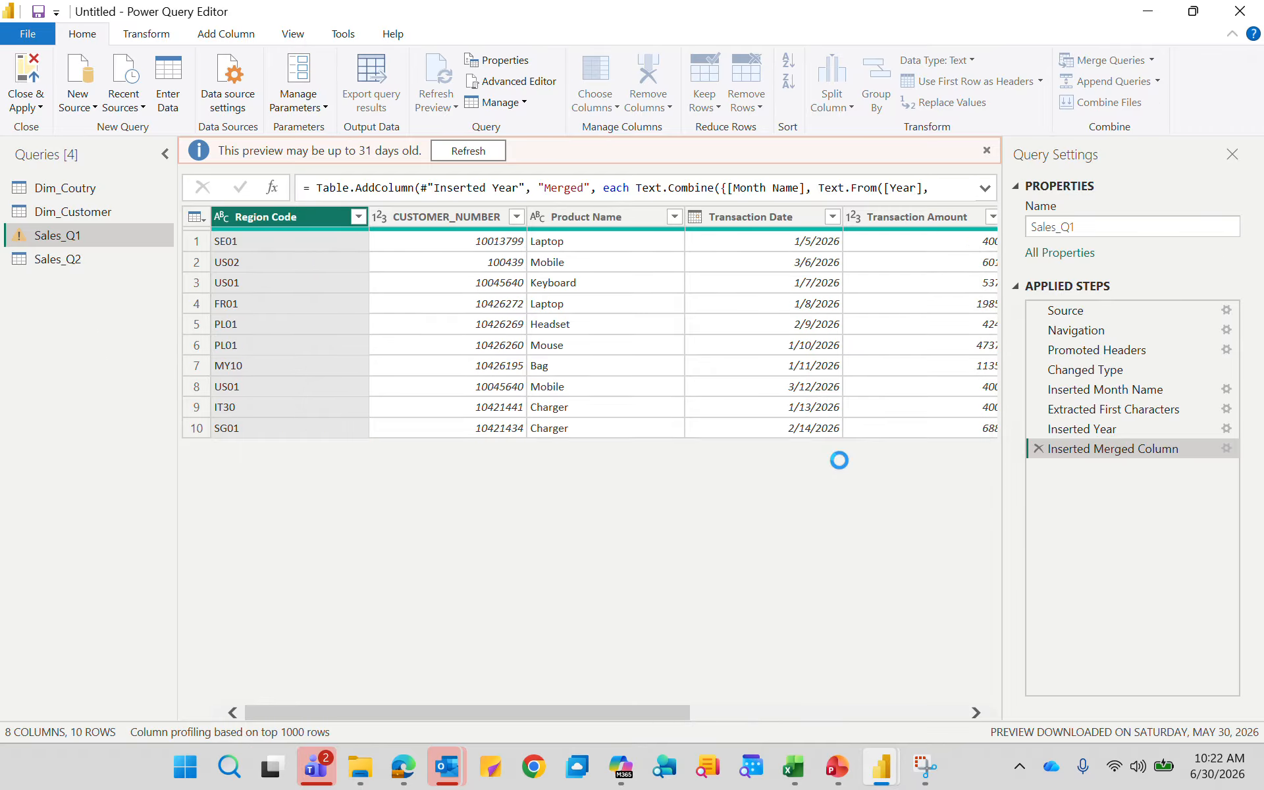
Insert a step before the append in Sales_Q1 that renames the Merged column as Month-Year, and return to the appended result
{"action": "scroll", "coordinate": [578, 445], "scroll_direction": "right", "scroll_amount": 5}
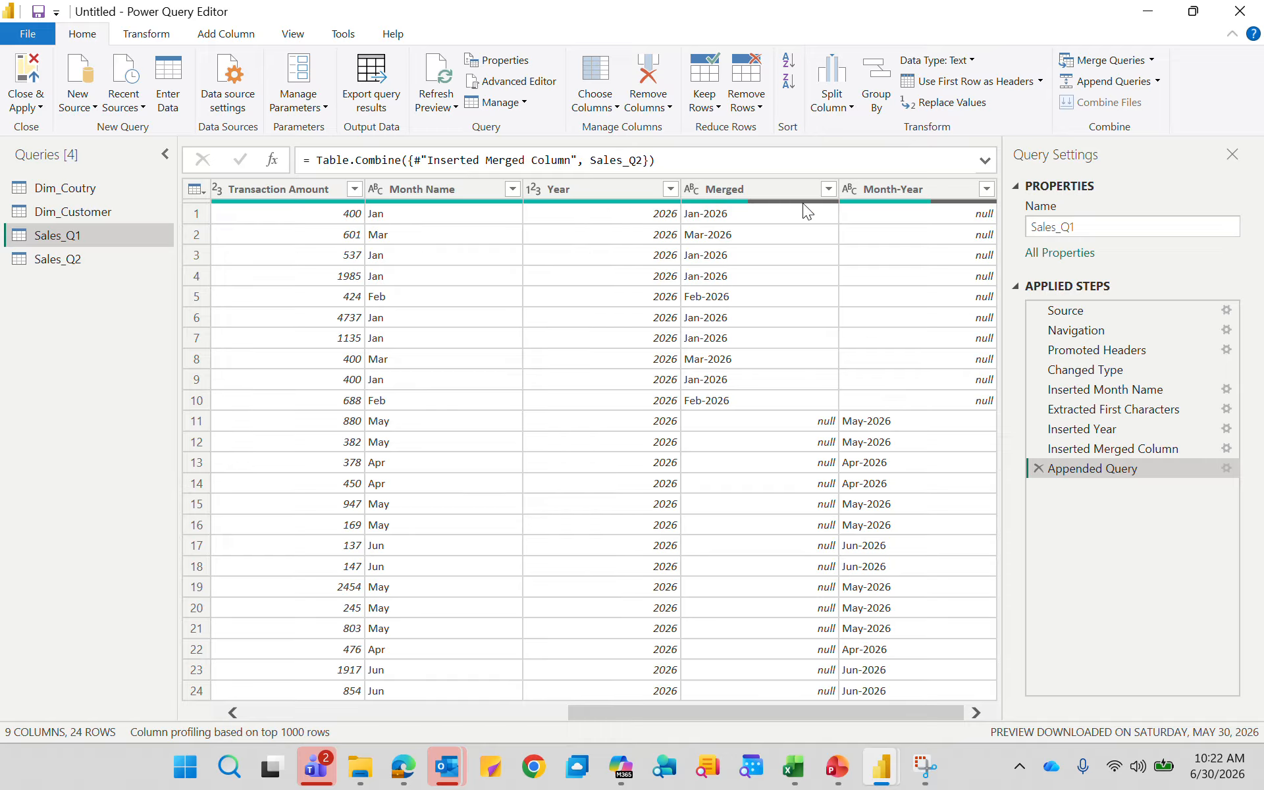
{"action": "left_click", "coordinate": [1120, 451]}
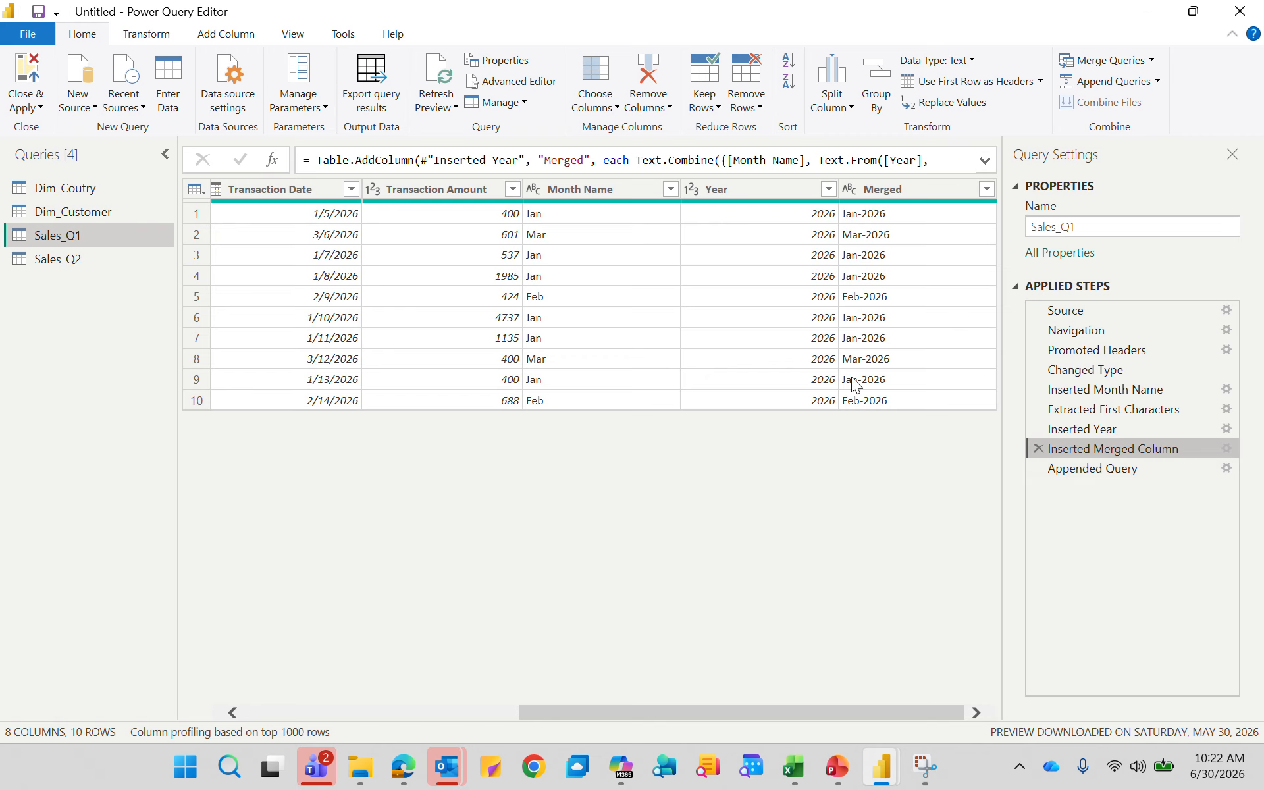
{"action": "double_click", "coordinate": [898, 195]}
{"action": "type", "text": "M"}
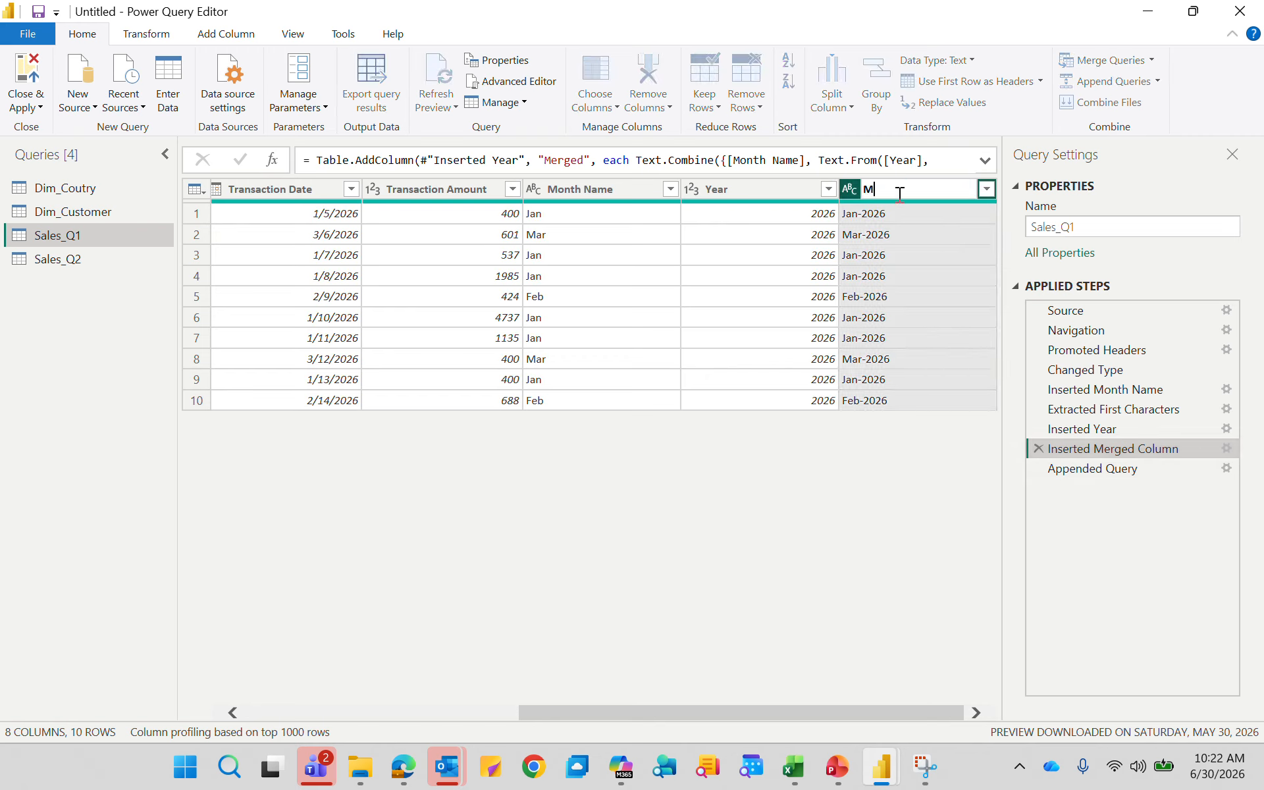
{"action": "type", "text": "onthYear"}
{"action": "key", "text": "Return"}
{"action": "left_click", "coordinate": [809, 422]}
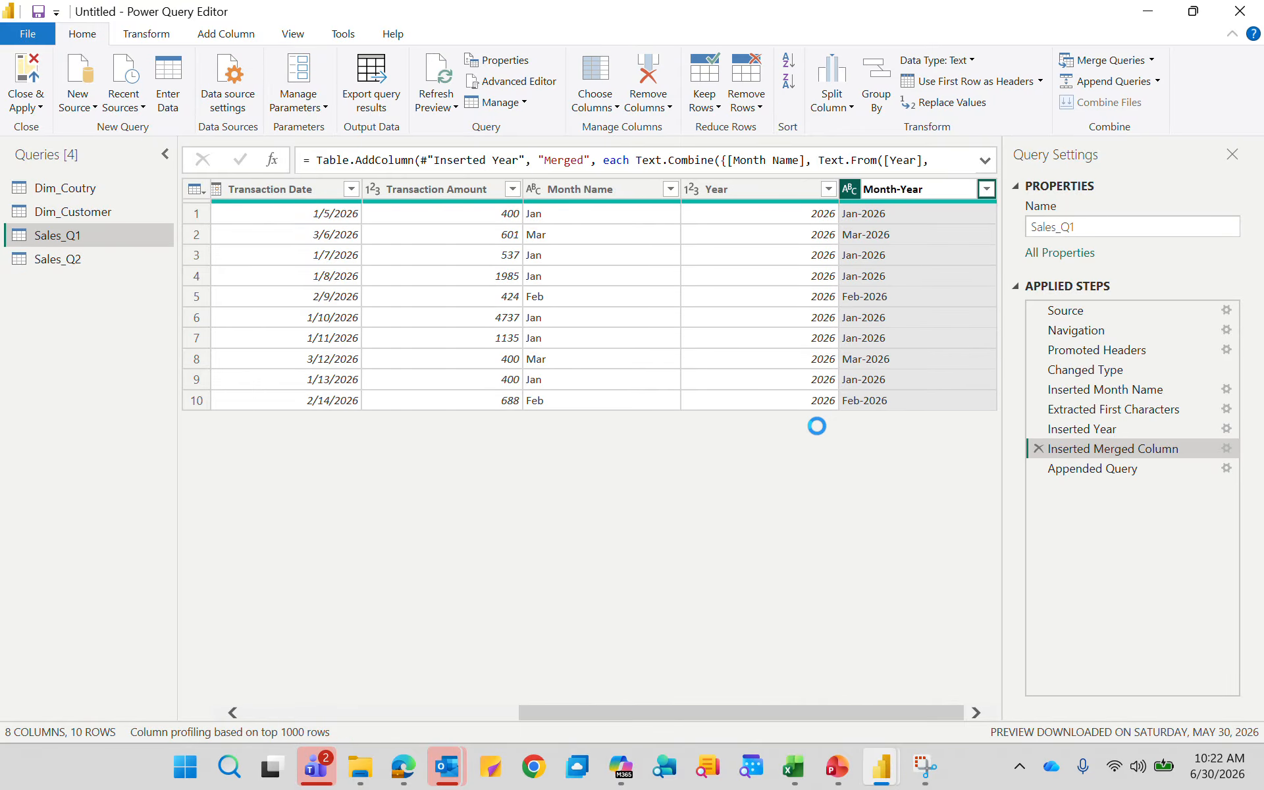
{"action": "left_click", "coordinate": [1121, 491]}
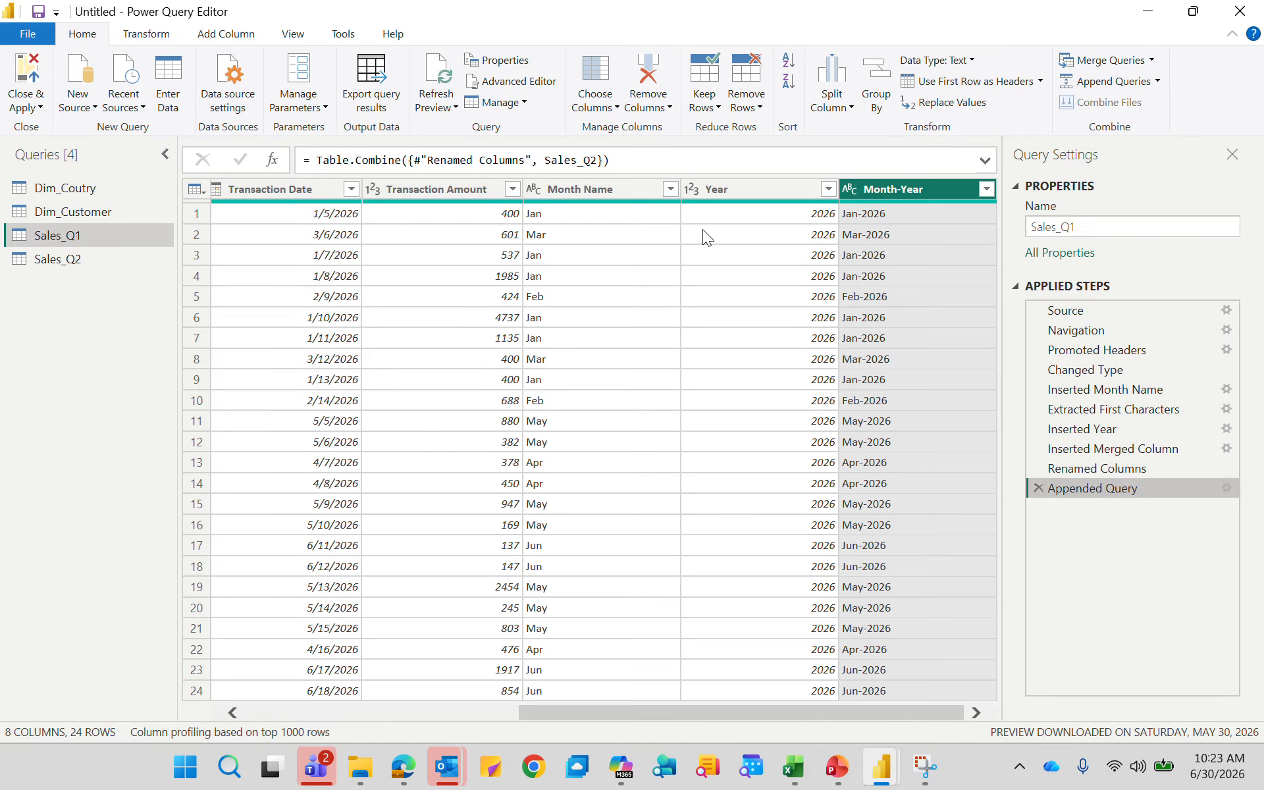
Filter the appended Sales_Q1 table to keep only rows whose Month Name is Mar
{"action": "scroll", "coordinate": [488, 536], "scroll_direction": "left", "scroll_amount": 6}
{"action": "scroll", "coordinate": [487, 536], "scroll_direction": "right", "scroll_amount": 6}
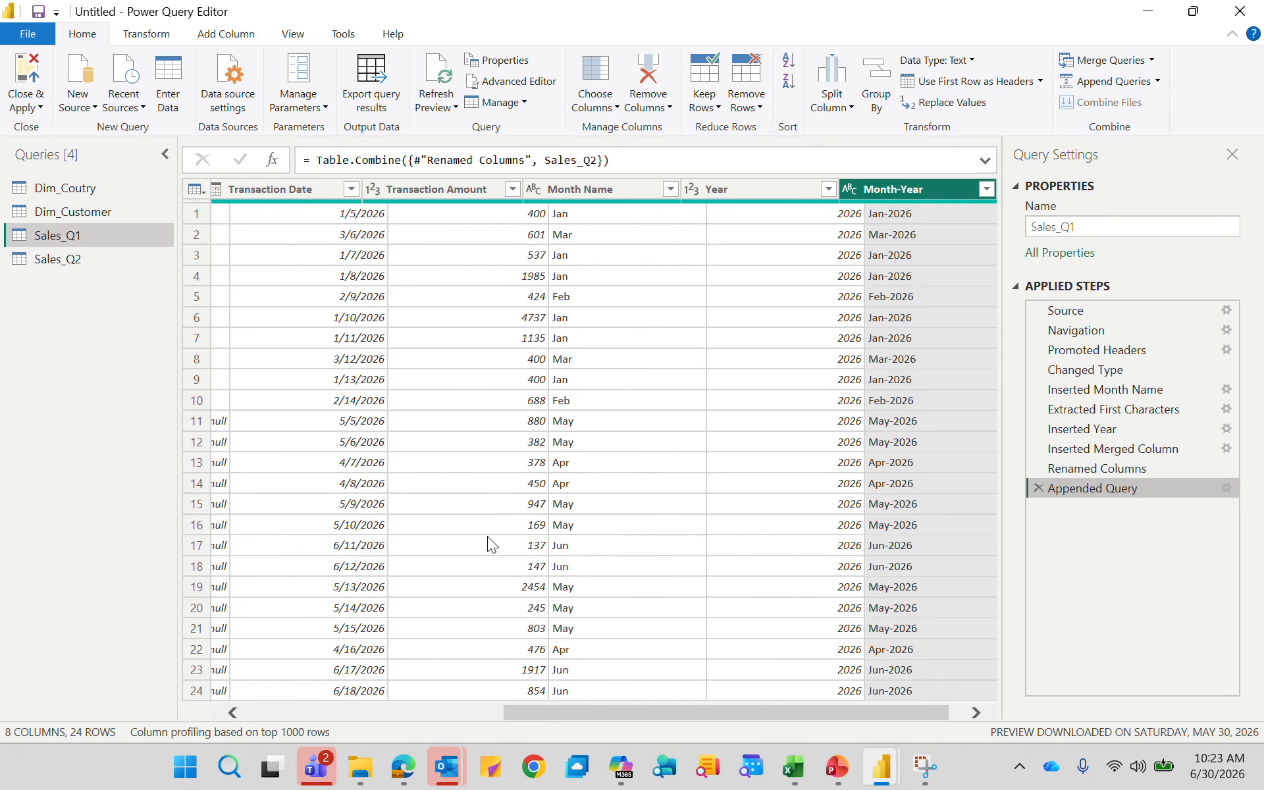
{"action": "scroll", "coordinate": [488, 537], "scroll_direction": "left", "scroll_amount": 6}
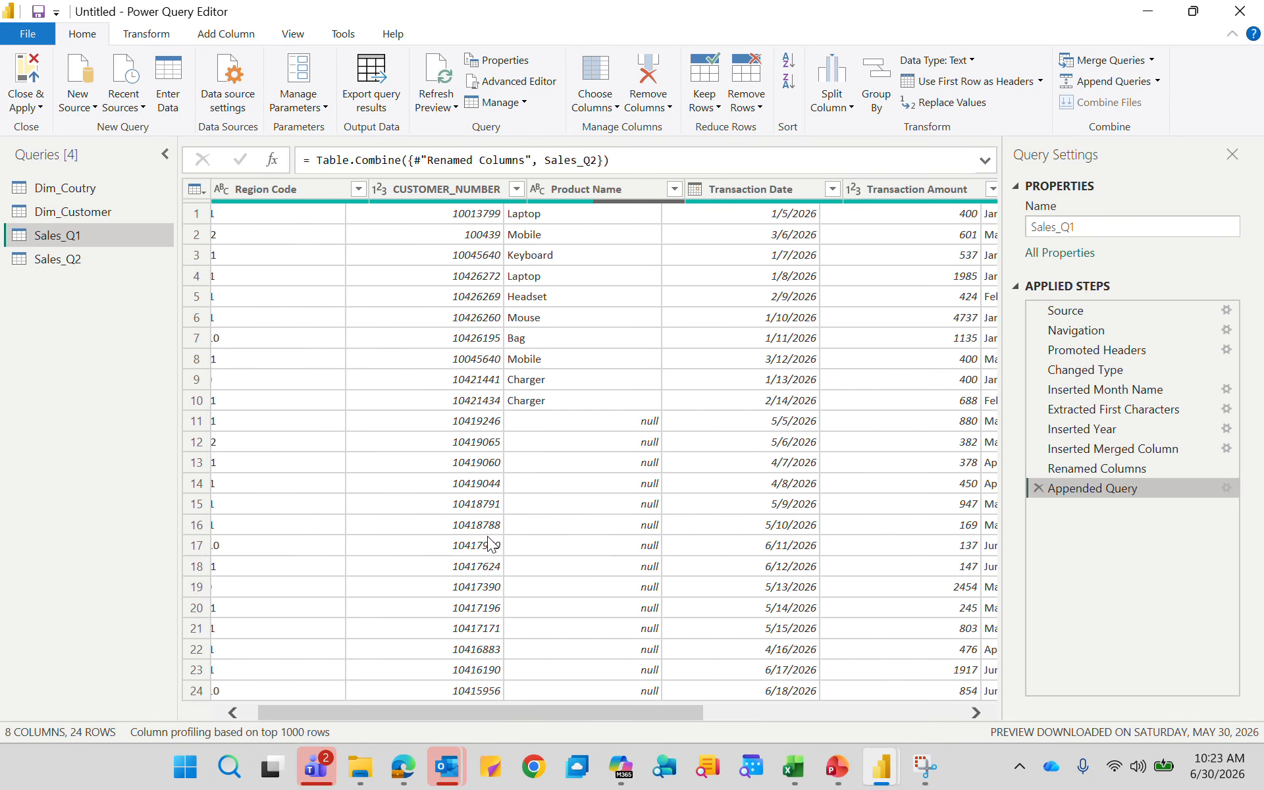
{"action": "scroll", "coordinate": [488, 545], "scroll_direction": "right", "scroll_amount": 6}
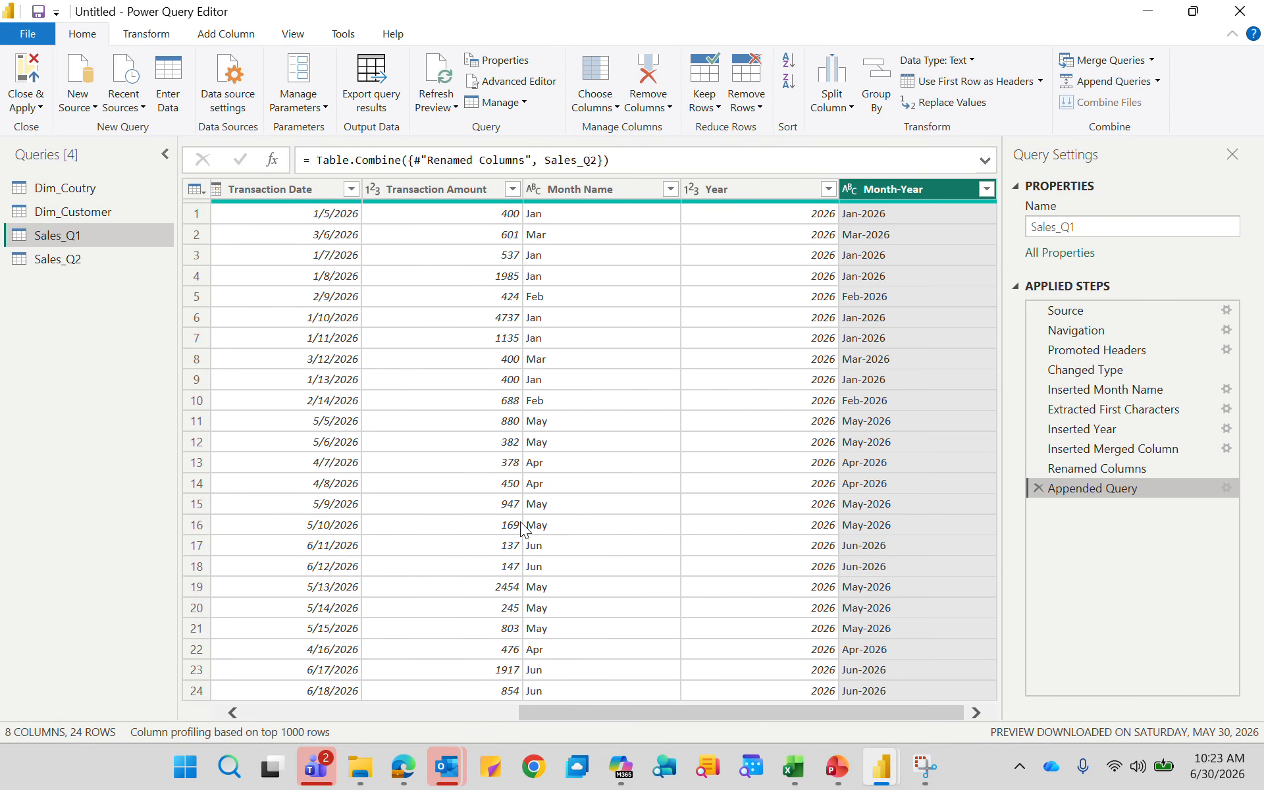
{"action": "left_click", "coordinate": [671, 189]}
{"action": "left_click", "coordinate": [430, 397]}
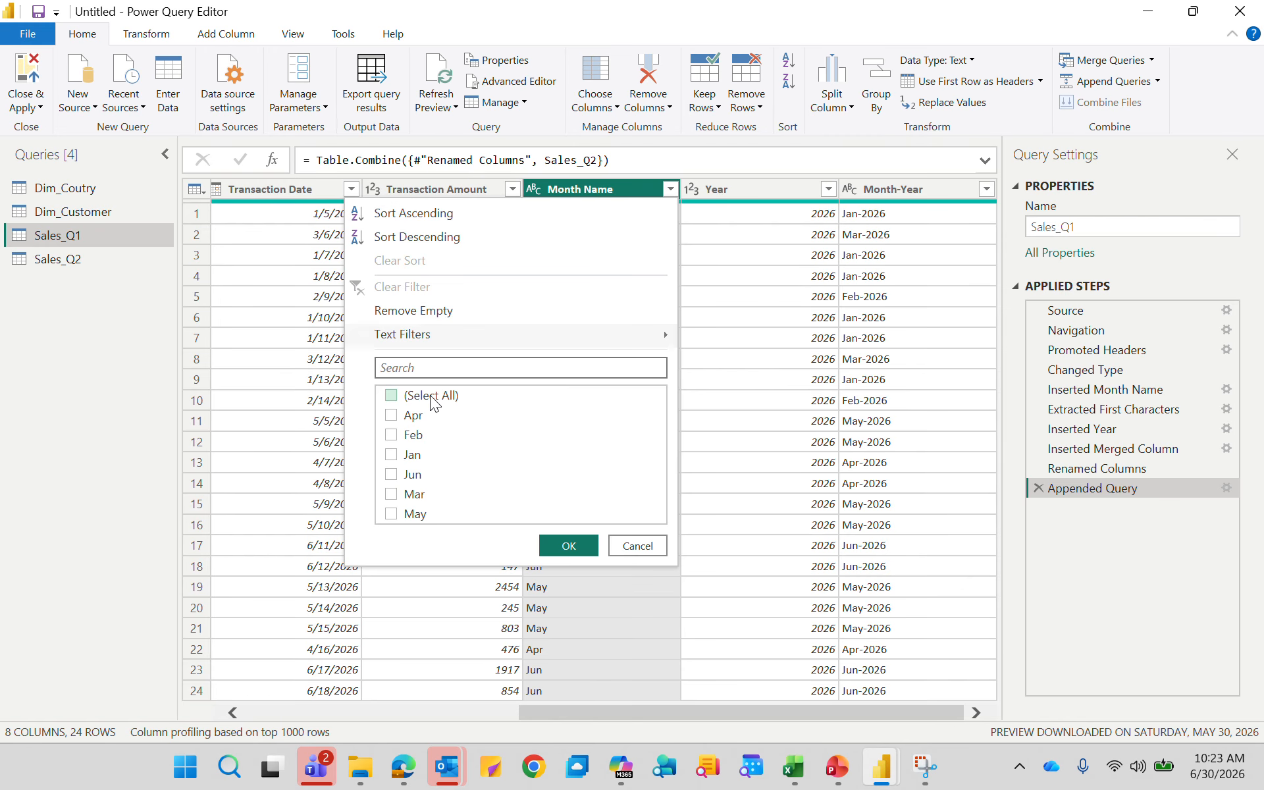
{"action": "left_click", "coordinate": [421, 495]}
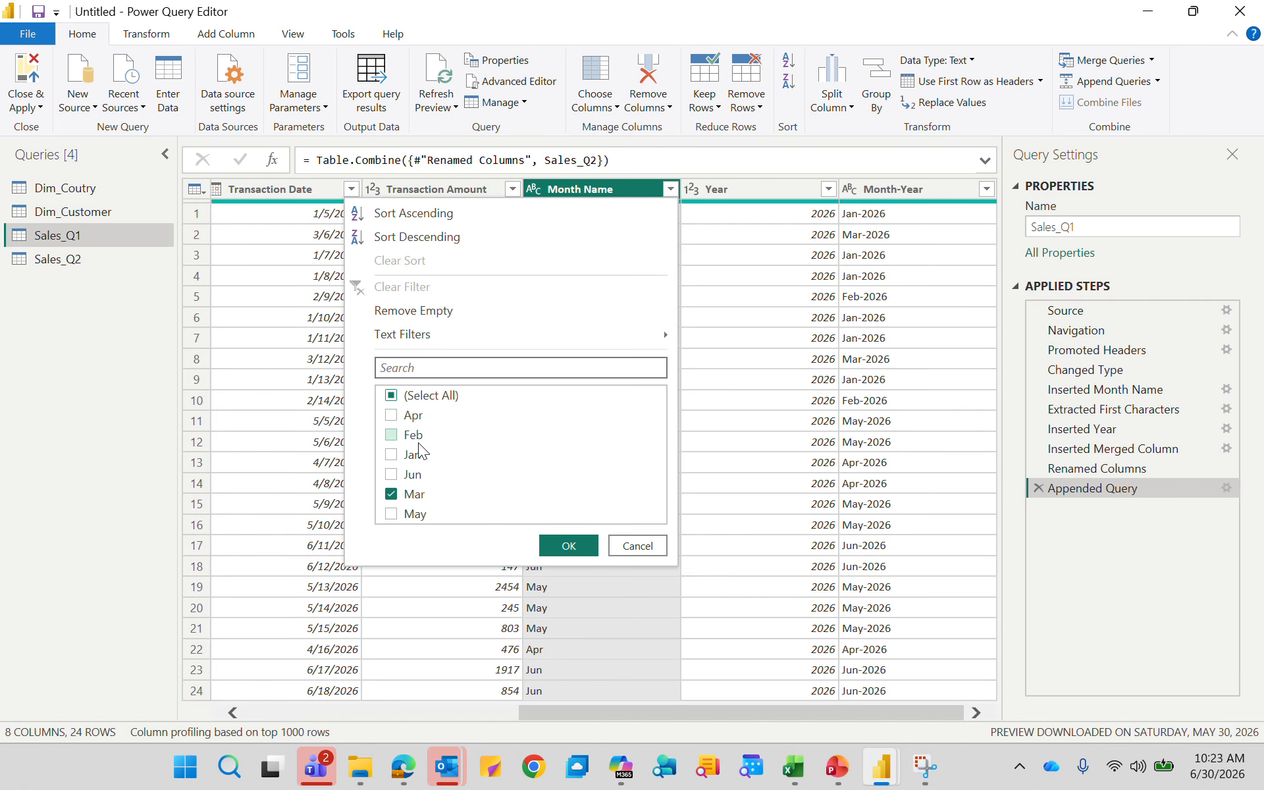
{"action": "left_click", "coordinate": [574, 548]}
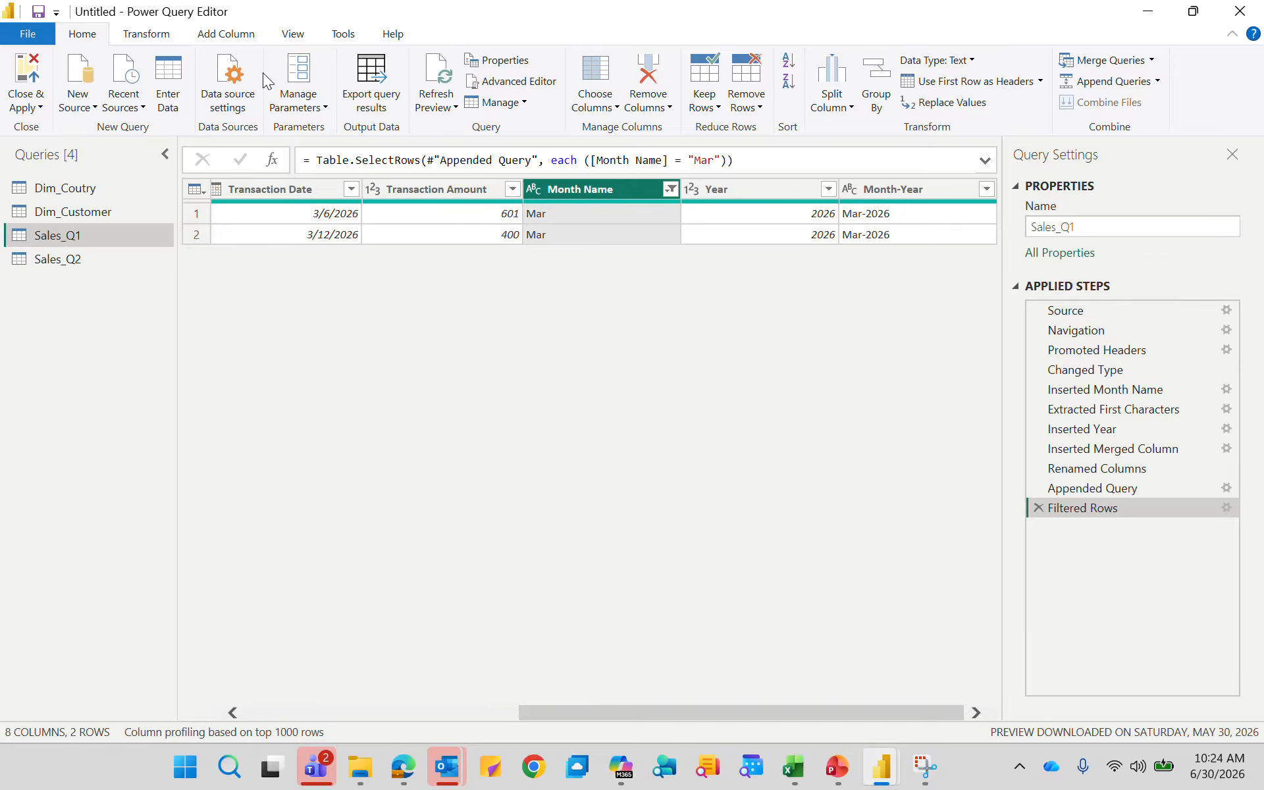
Create a new query parameter and name it Mon_filter
{"action": "left_click", "coordinate": [321, 111]}
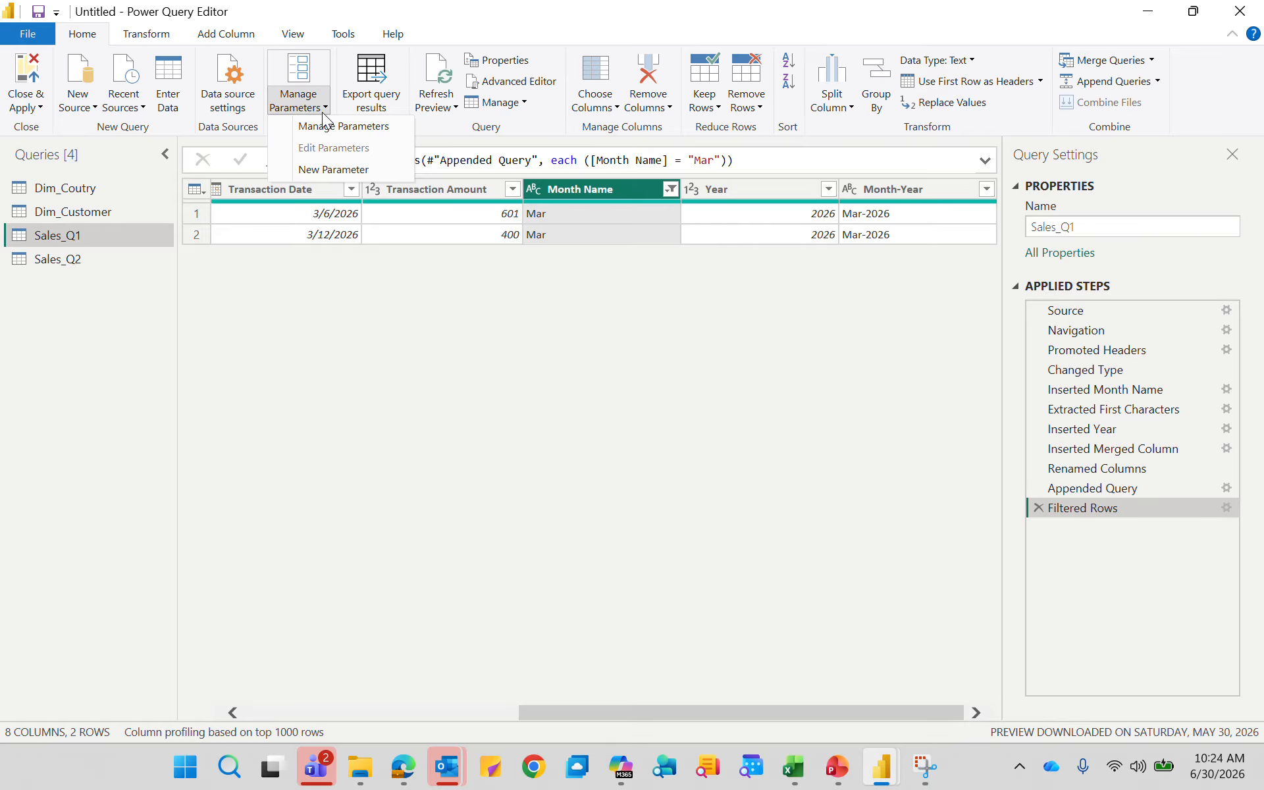
{"action": "left_click", "coordinate": [339, 175]}
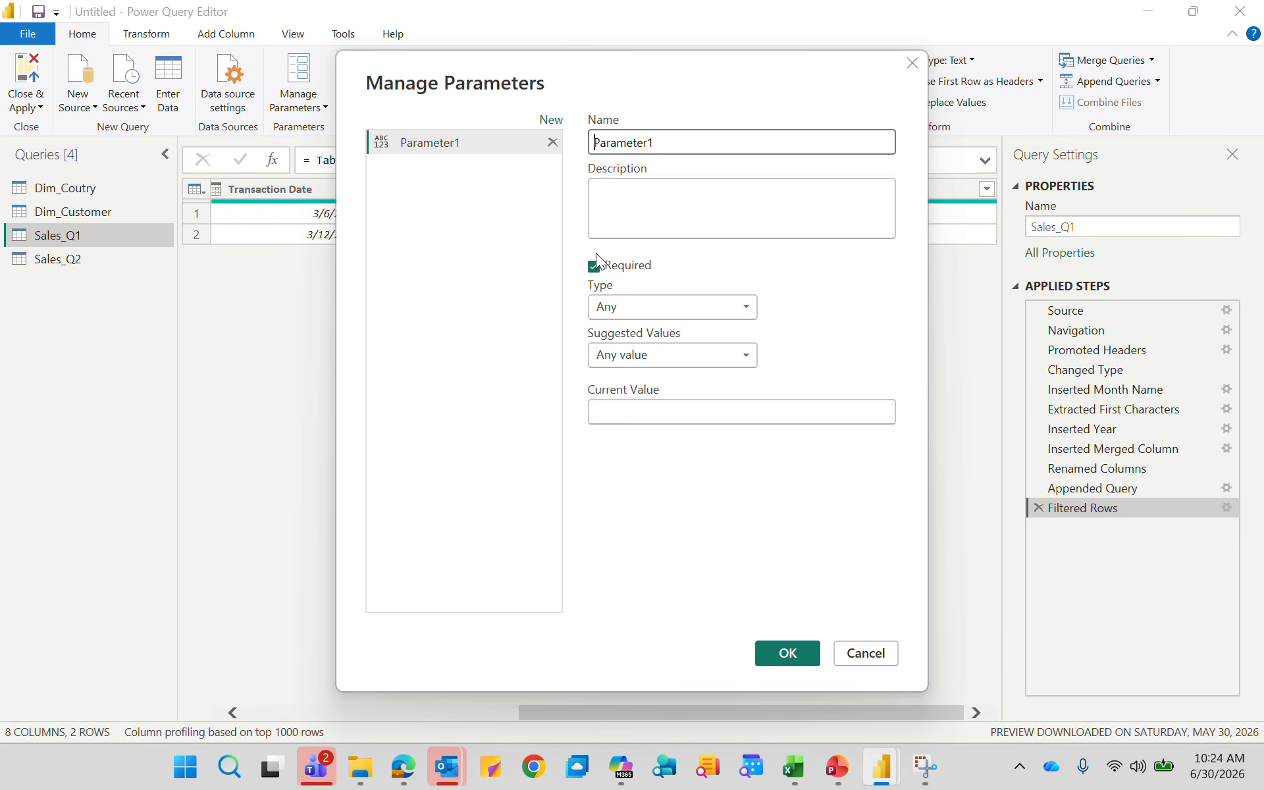
{"action": "left_click", "coordinate": [664, 139]}
{"action": "key", "text": "BackSpace"}
{"action": "key", "text": "BackSpace"}
{"action": "key", "text": "BackSpace"}
{"action": "key", "text": "BackSpace"}
{"action": "key", "text": "BackSpace"}
{"action": "key", "text": "BackSpace"}
{"action": "key", "text": "BackSpace"}
{"action": "key", "text": "BackSpace"}
{"action": "key", "text": "BackSpace"}
{"action": "key", "text": "BackSpace"}
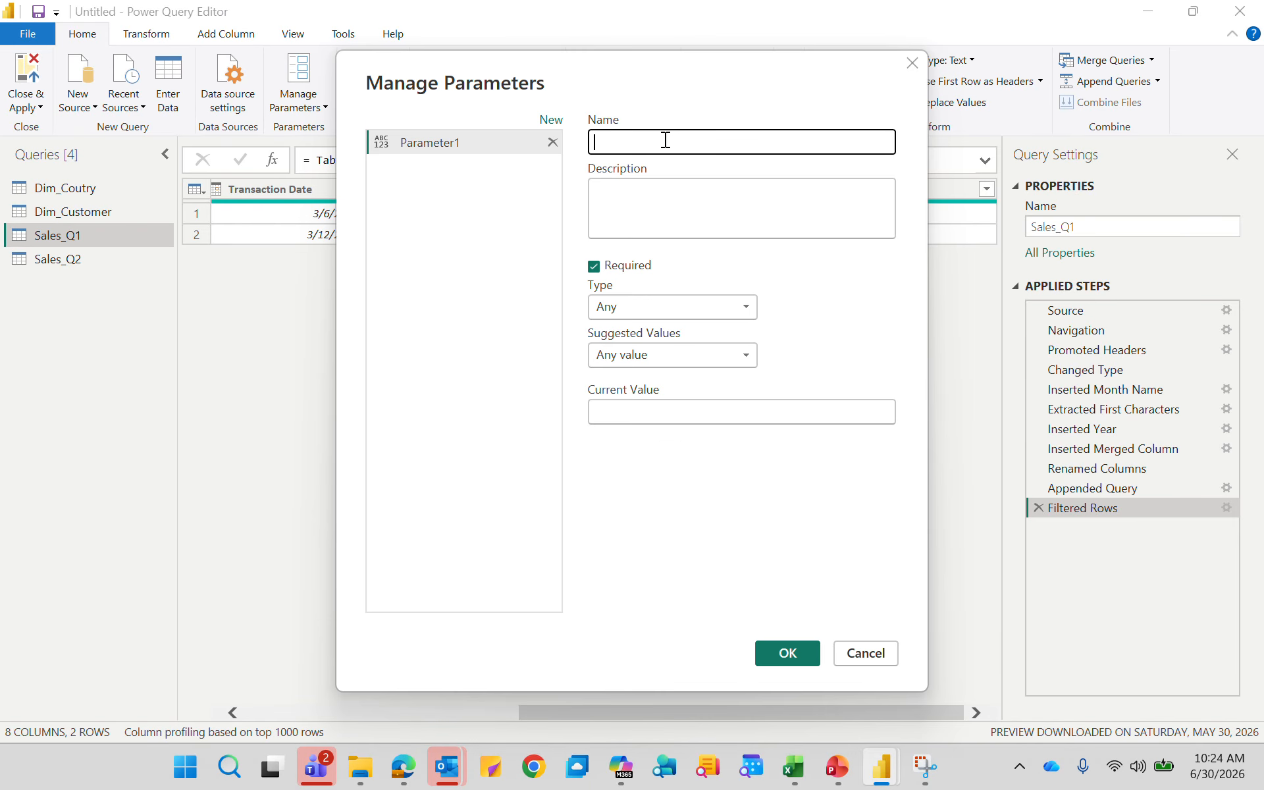
{"action": "type", "text": "Mon_filter"}
{"action": "left_click", "coordinate": [656, 311]}
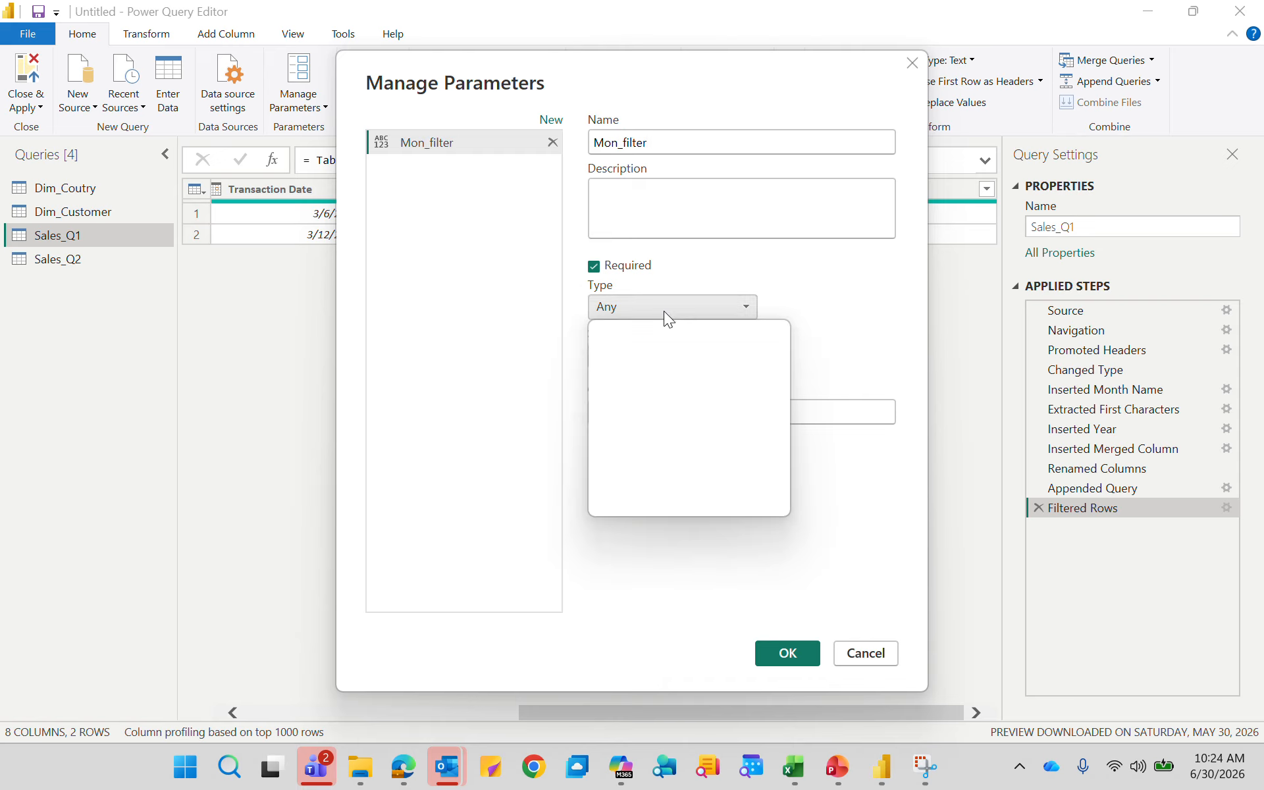
{"action": "left_click", "coordinate": [840, 305]}
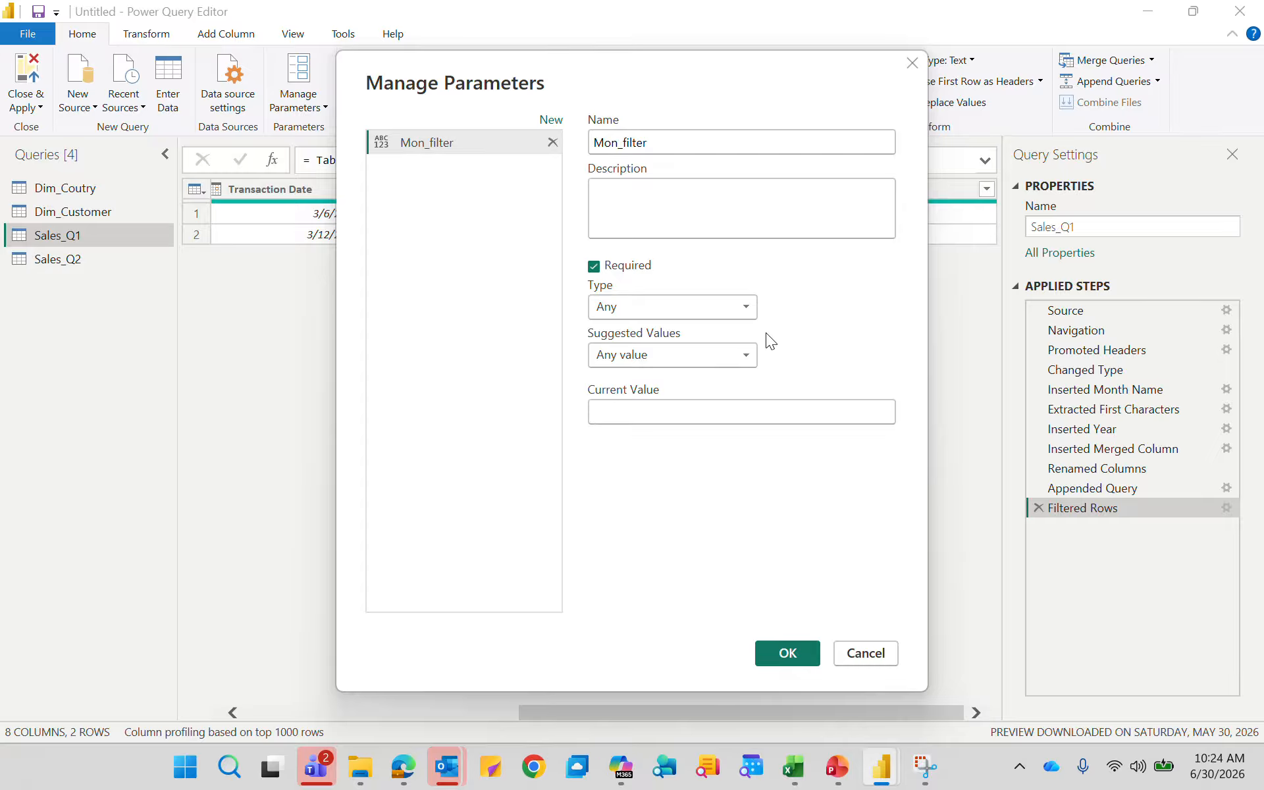
Restrict the Mon_filter parameter's suggested values to a list of values and add enough rows for six entries
{"action": "left_click", "coordinate": [646, 364]}
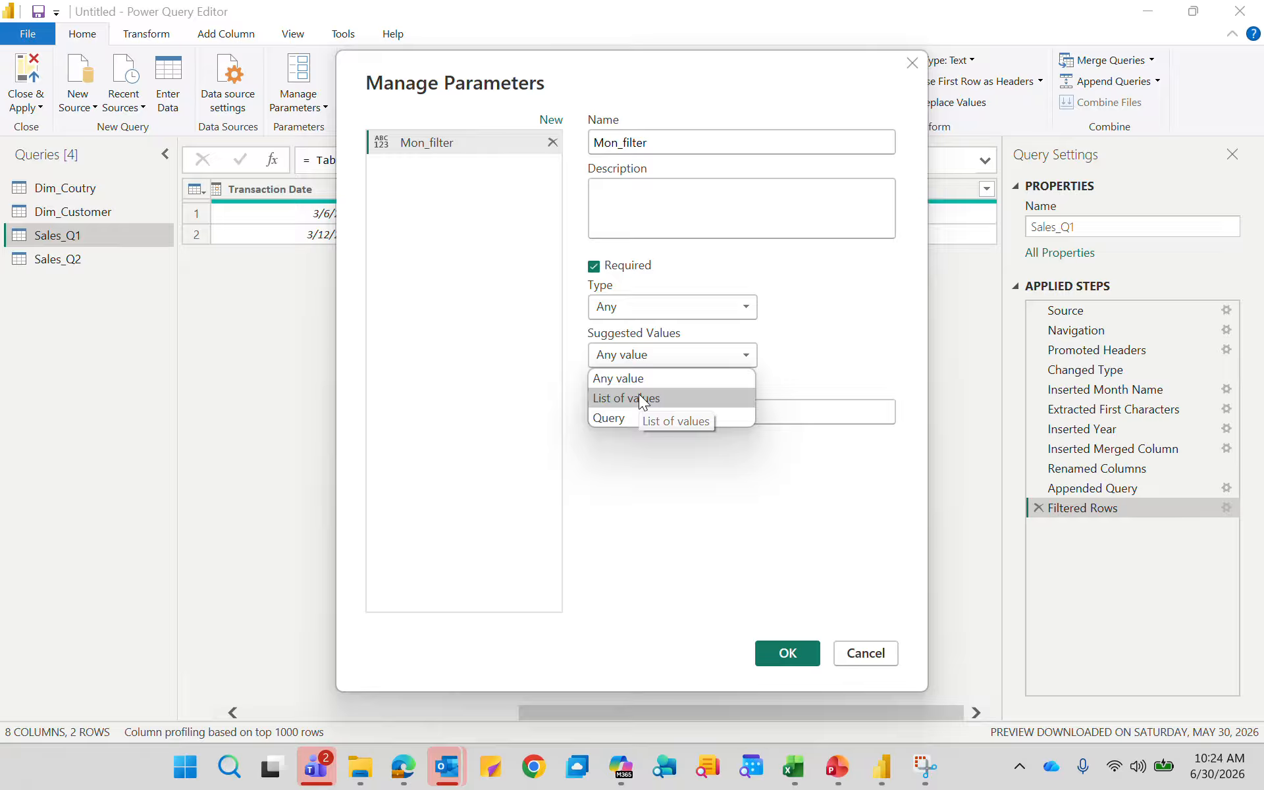
{"action": "left_click", "coordinate": [640, 397]}
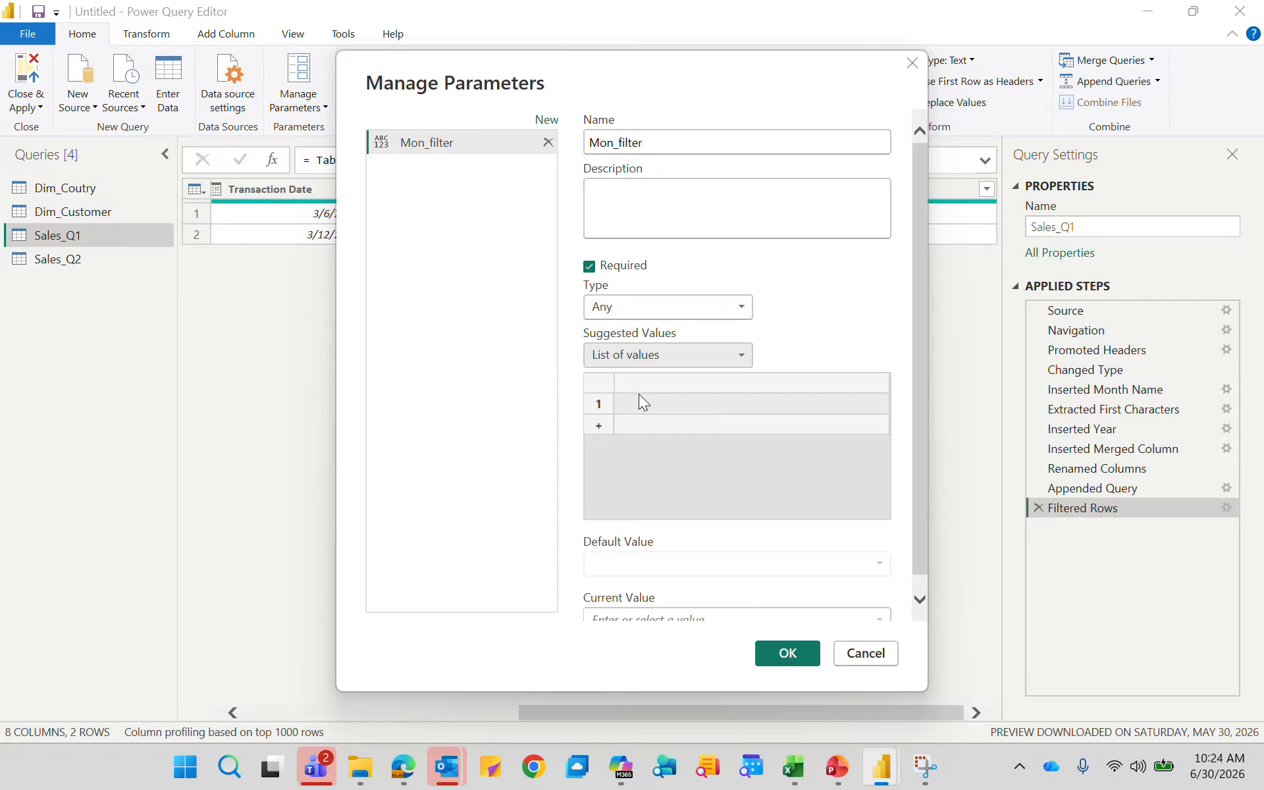
{"action": "left_click", "coordinate": [596, 425]}
{"action": "left_click", "coordinate": [599, 448]}
{"action": "left_click", "coordinate": [602, 466]}
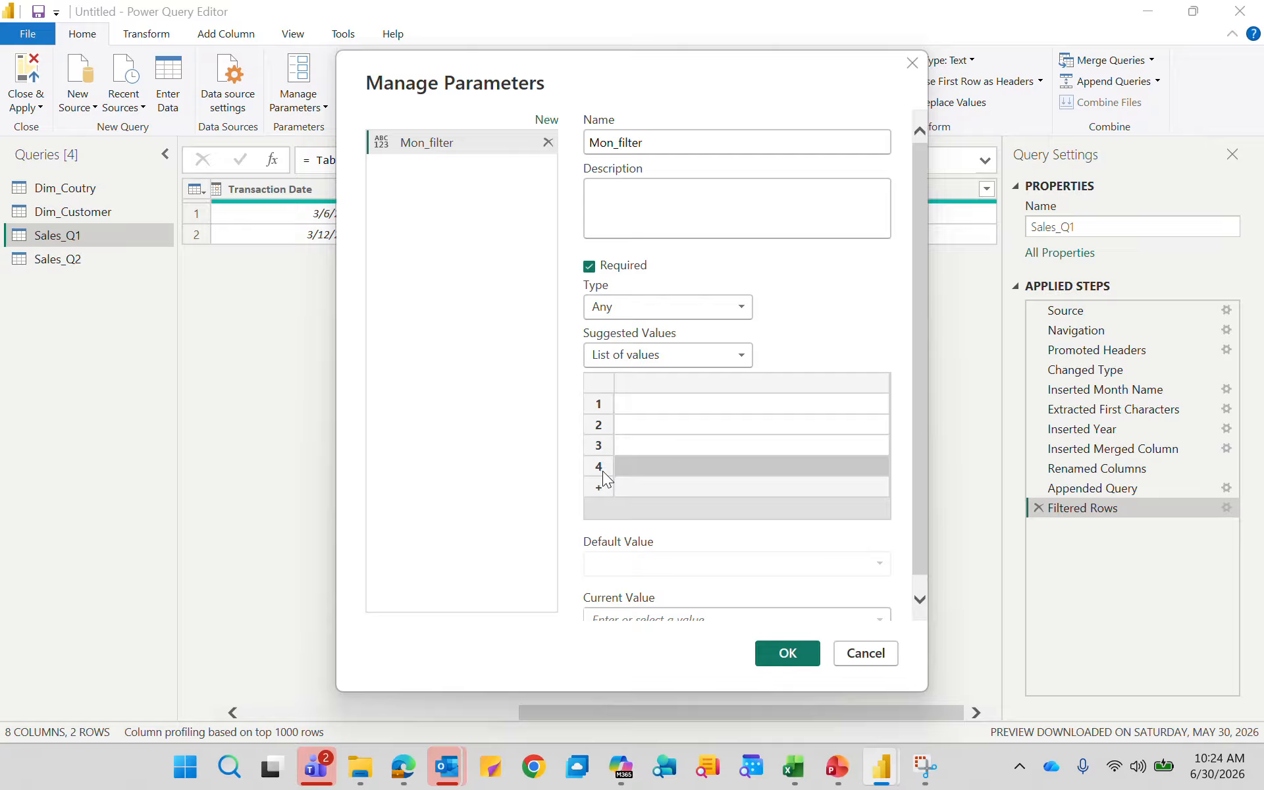
{"action": "left_click", "coordinate": [602, 494]}
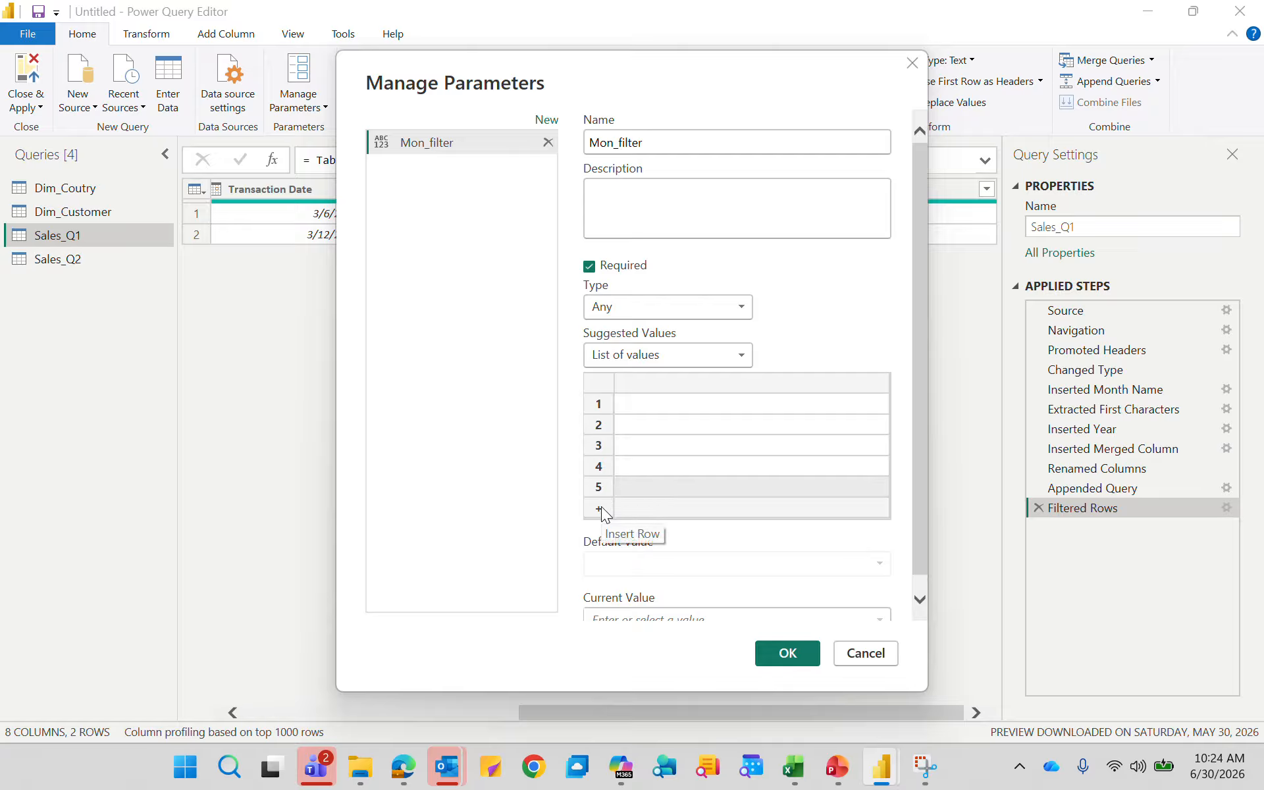
{"action": "left_click", "coordinate": [602, 507]}
Fill the parameter's list of values with Jan, Feb, Mar, Apr, May and Jun
{"action": "left_click", "coordinate": [657, 403]}
{"action": "type", "text": "Jan"}
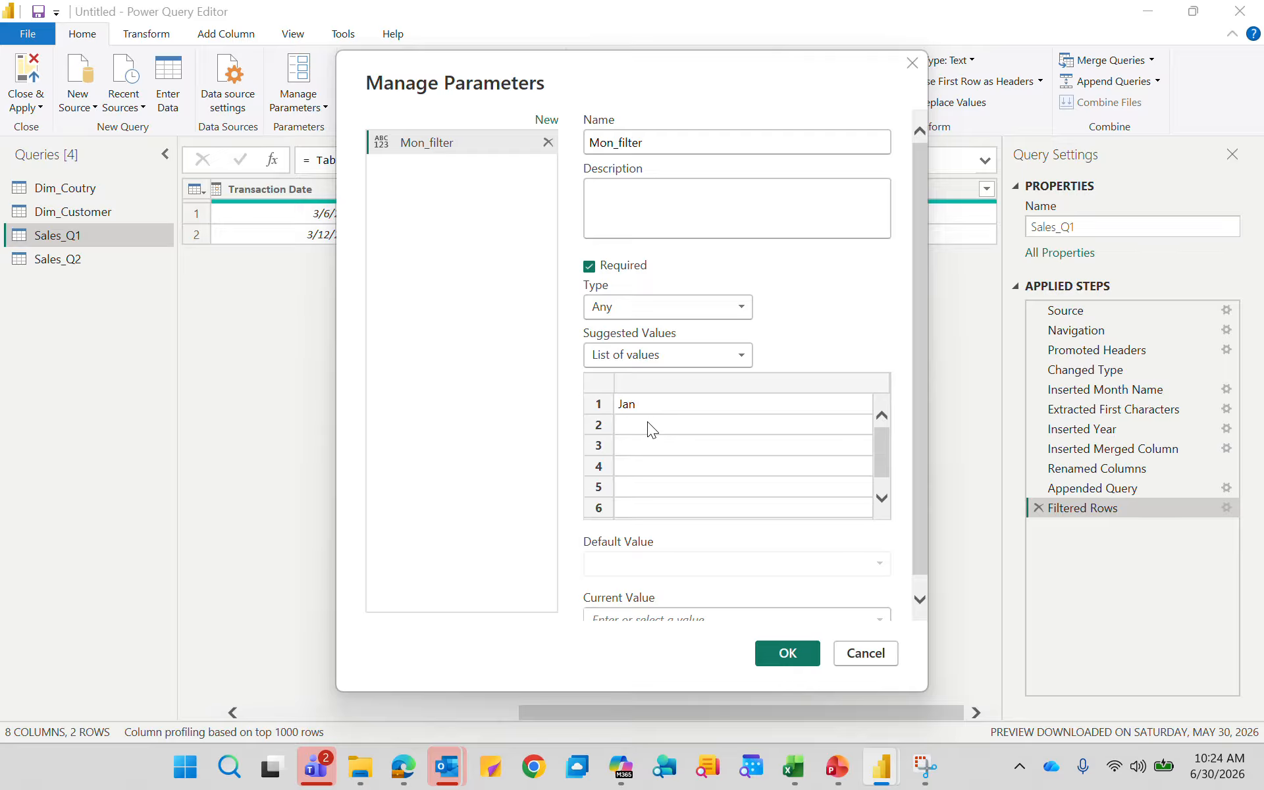
{"action": "left_click", "coordinate": [646, 424]}
{"action": "type", "text": "F"}
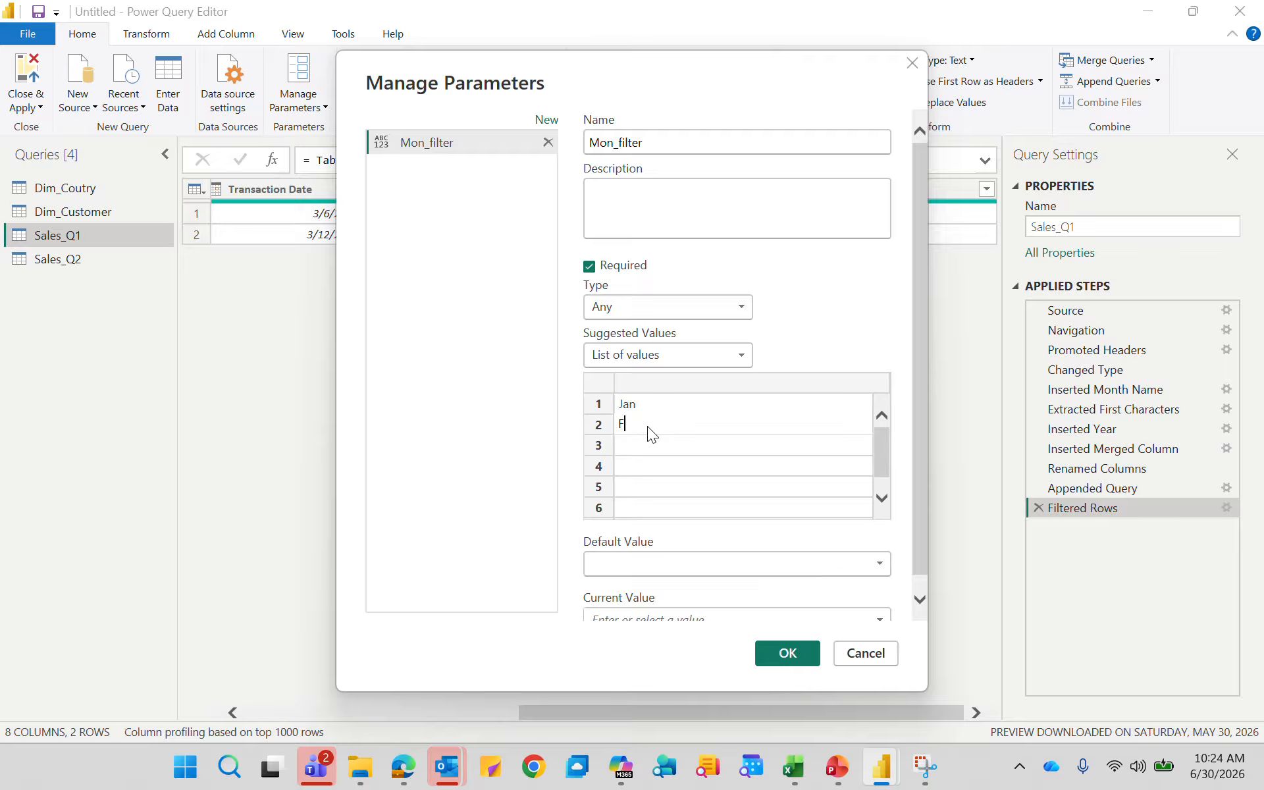
{"action": "type", "text": "eb"}
{"action": "left_click", "coordinate": [637, 445]}
{"action": "type", "text": "M"}
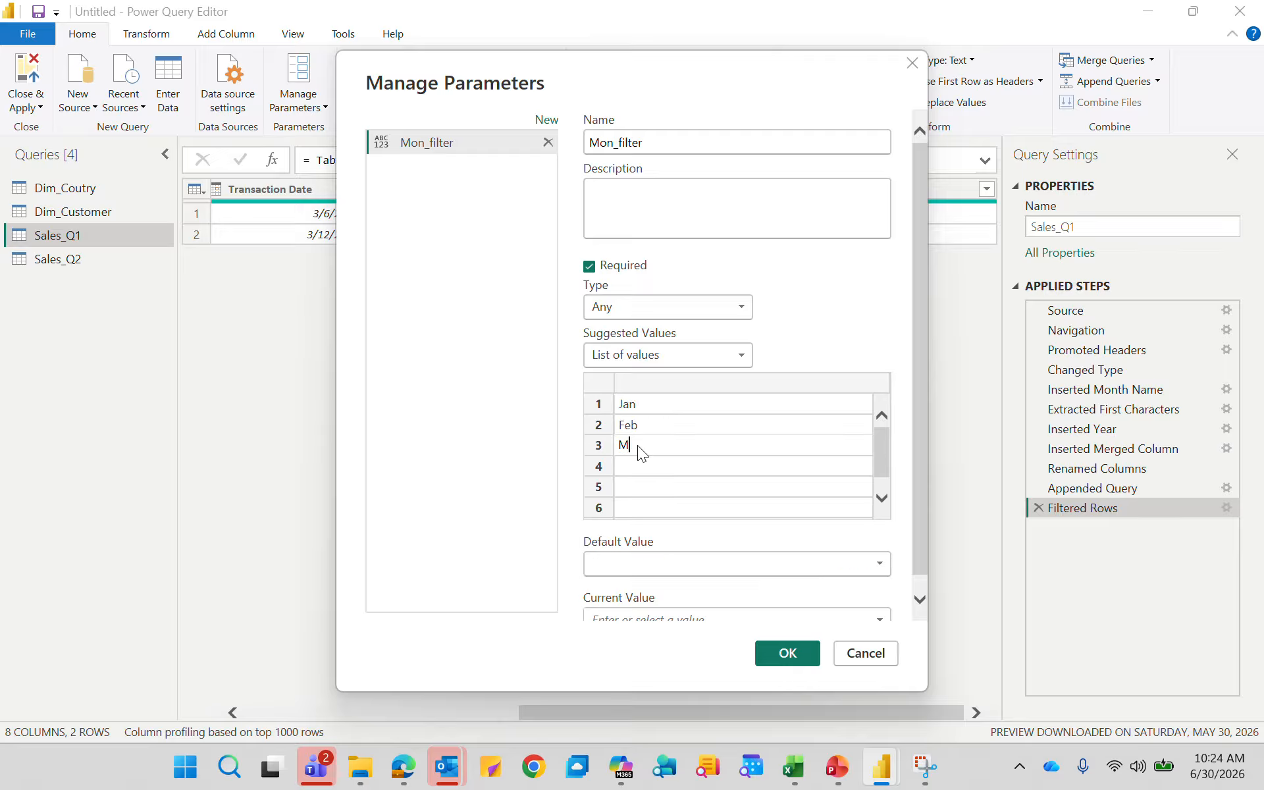
{"action": "type", "text": "ar"}
{"action": "left_click", "coordinate": [645, 467]}
{"action": "type", "text": "pr"}
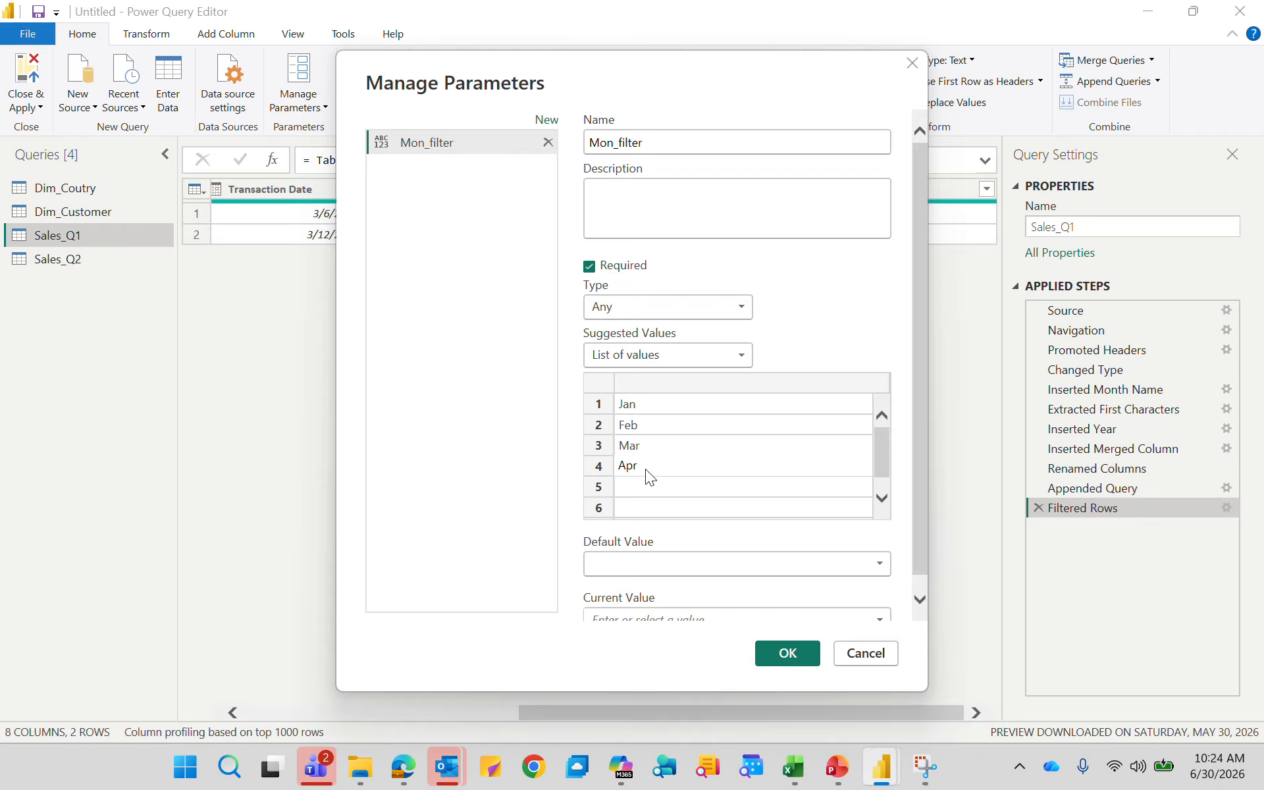
{"action": "left_click", "coordinate": [646, 488]}
{"action": "type", "text": "May"}
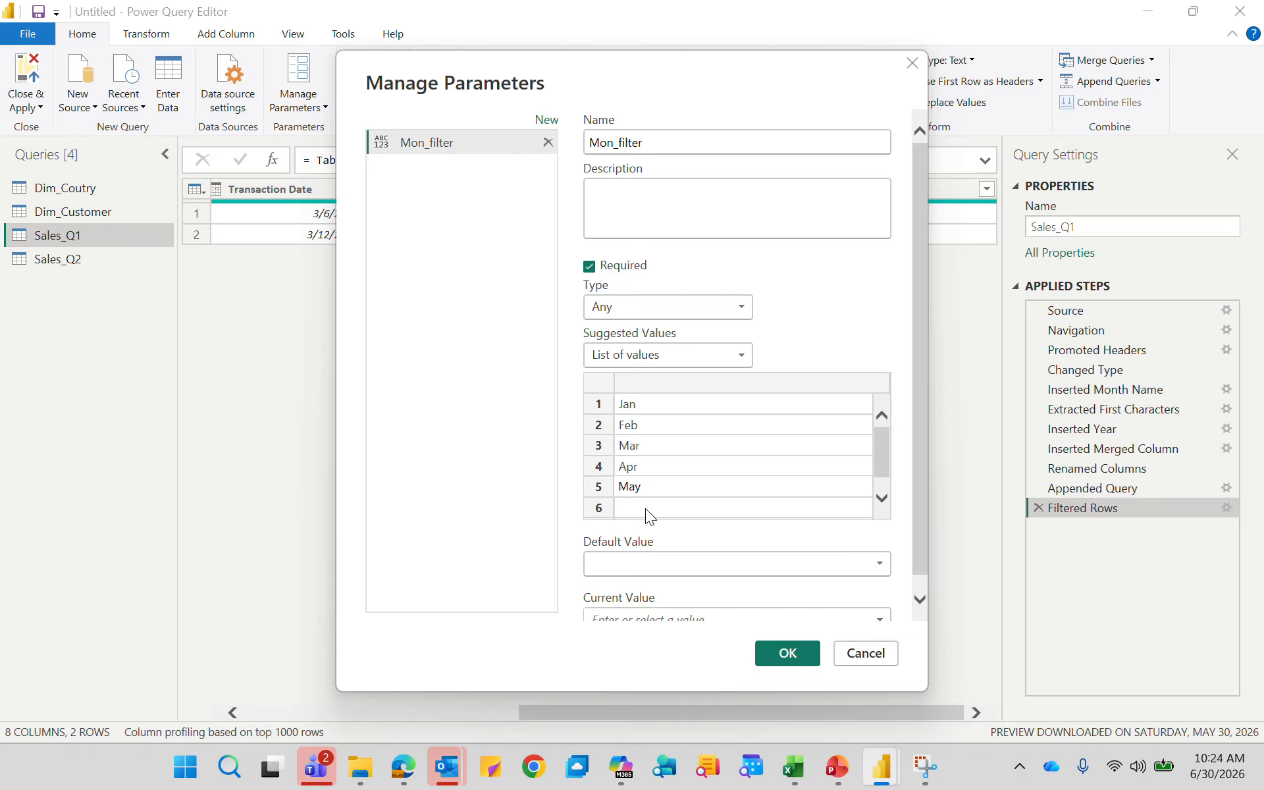
{"action": "left_click", "coordinate": [645, 508]}
{"action": "type", "text": "Jun"}
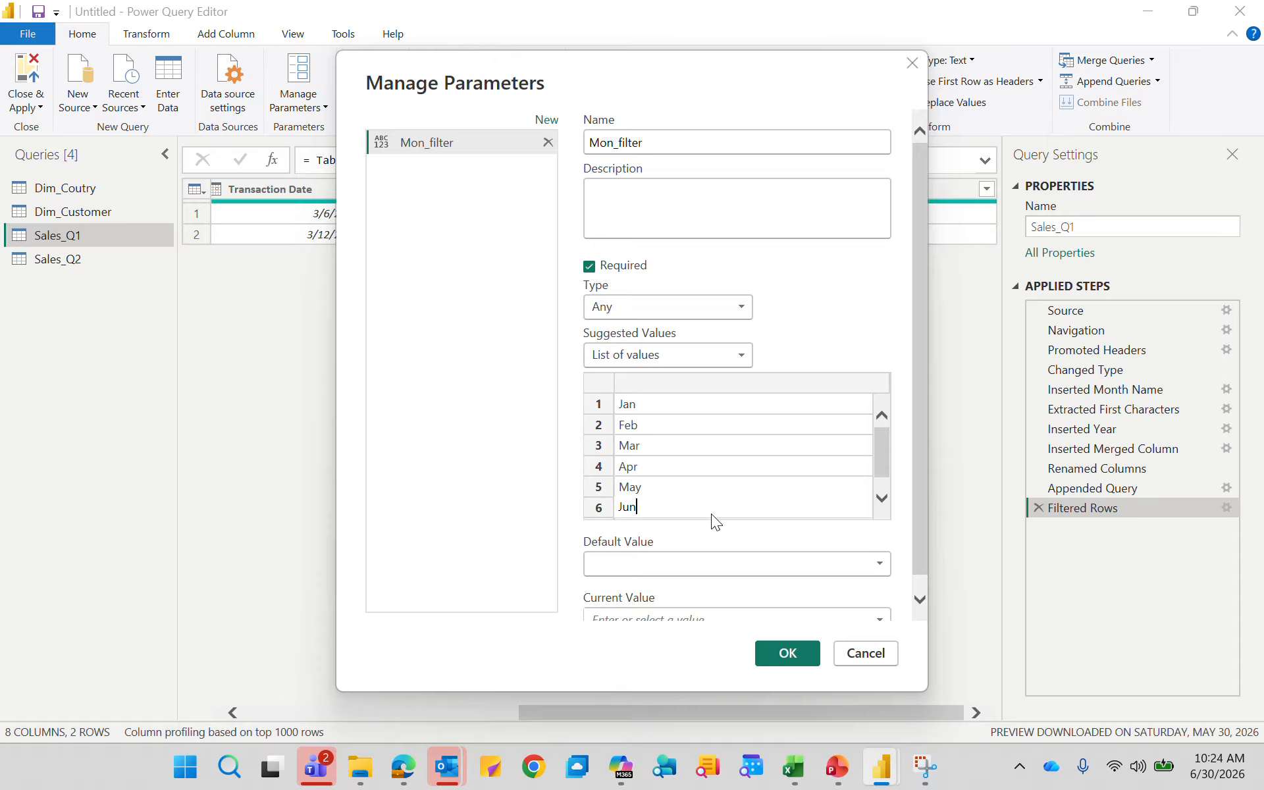
Set both the default and current value of Mon_filter to Jan and create the parameter
{"action": "left_click", "coordinate": [881, 564]}
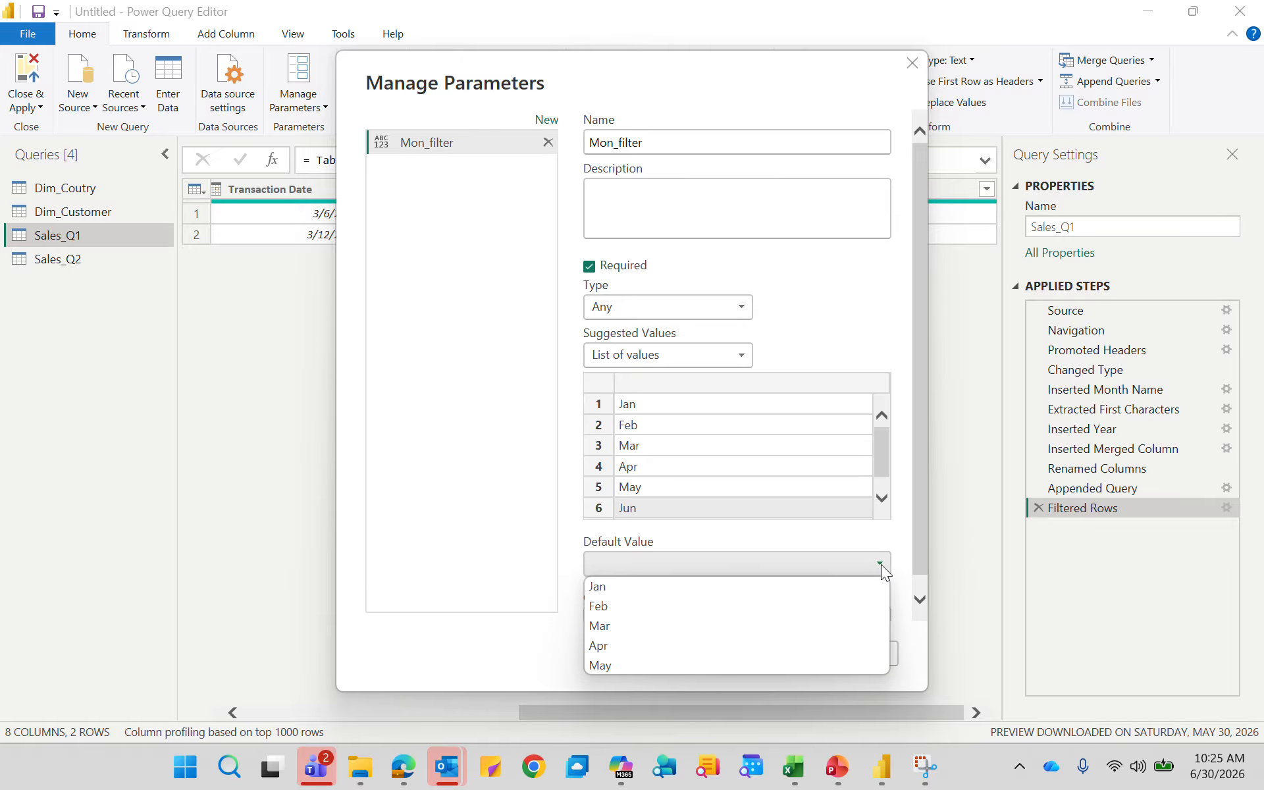
{"action": "left_click", "coordinate": [655, 582]}
{"action": "scroll", "coordinate": [654, 580], "scroll_direction": "down", "scroll_amount": 1}
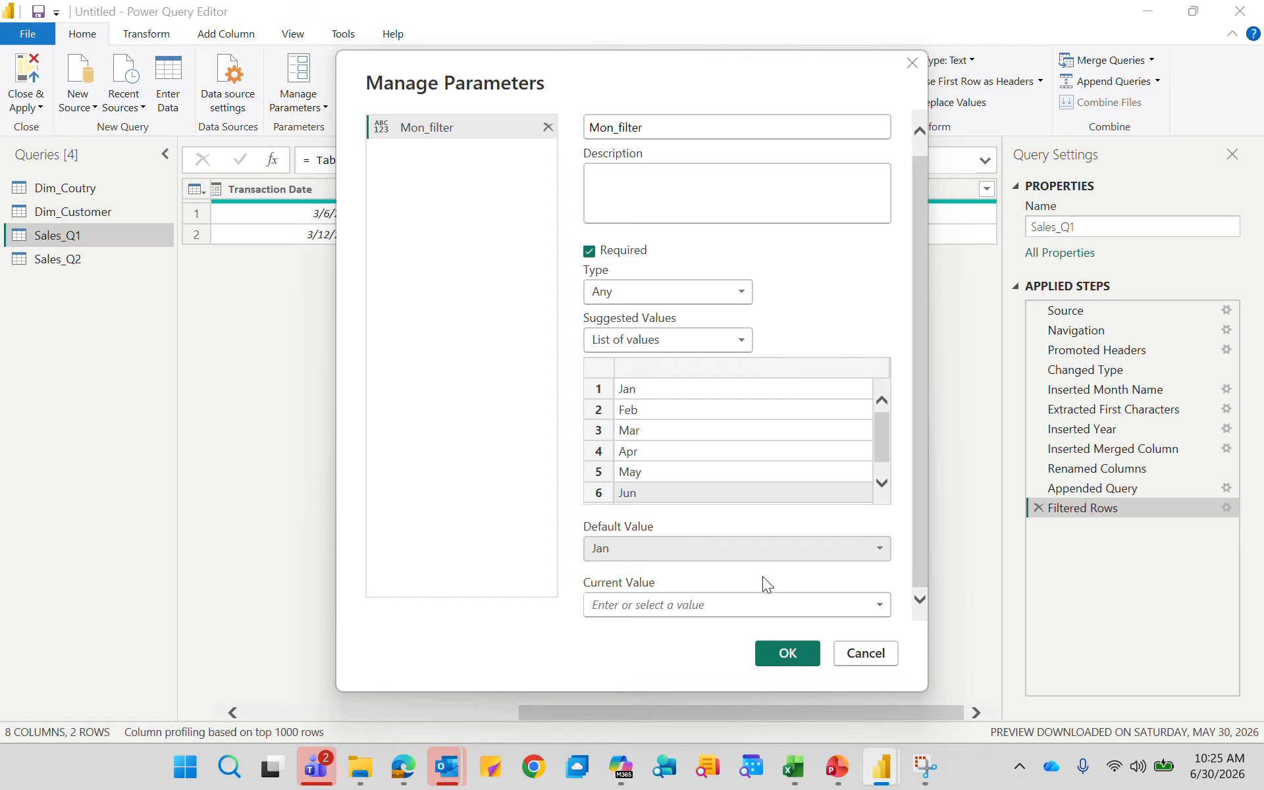
{"action": "left_click", "coordinate": [880, 605]}
{"action": "left_click", "coordinate": [626, 629]}
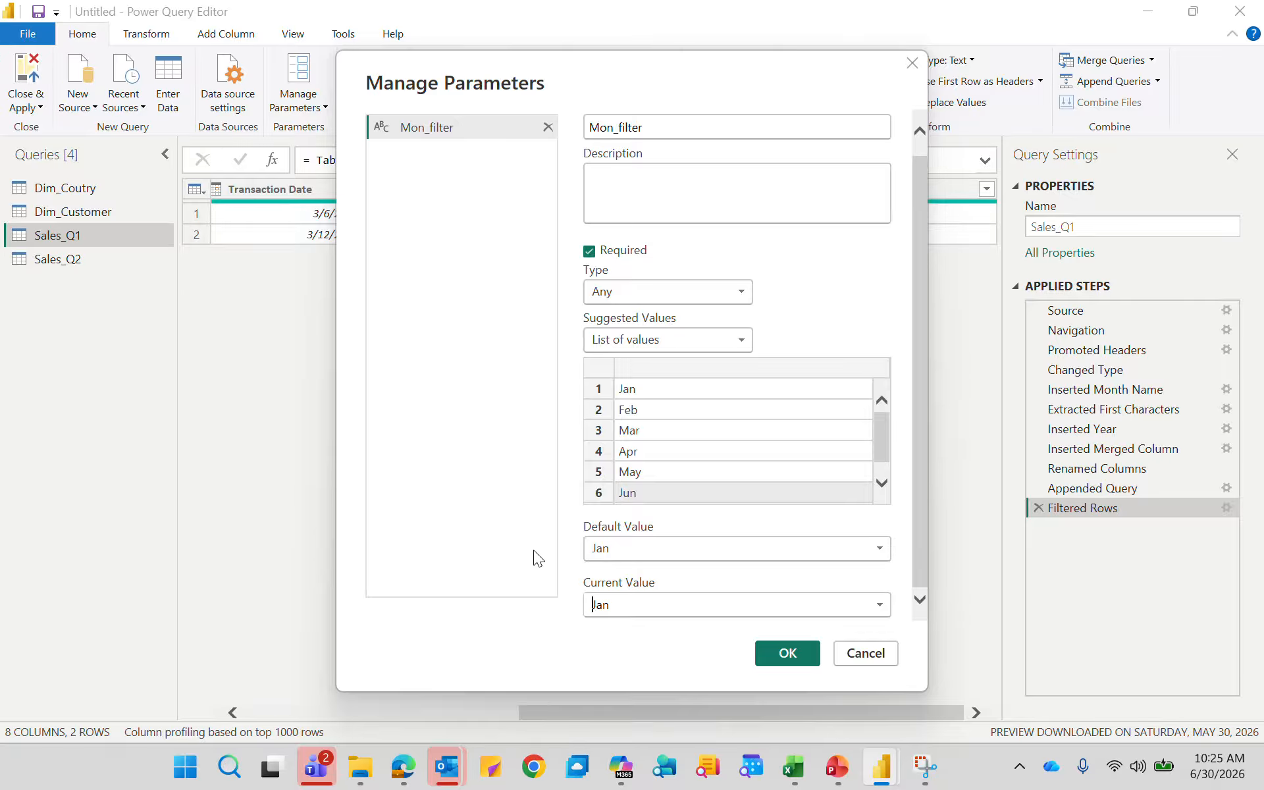
{"action": "left_click", "coordinate": [777, 652]}
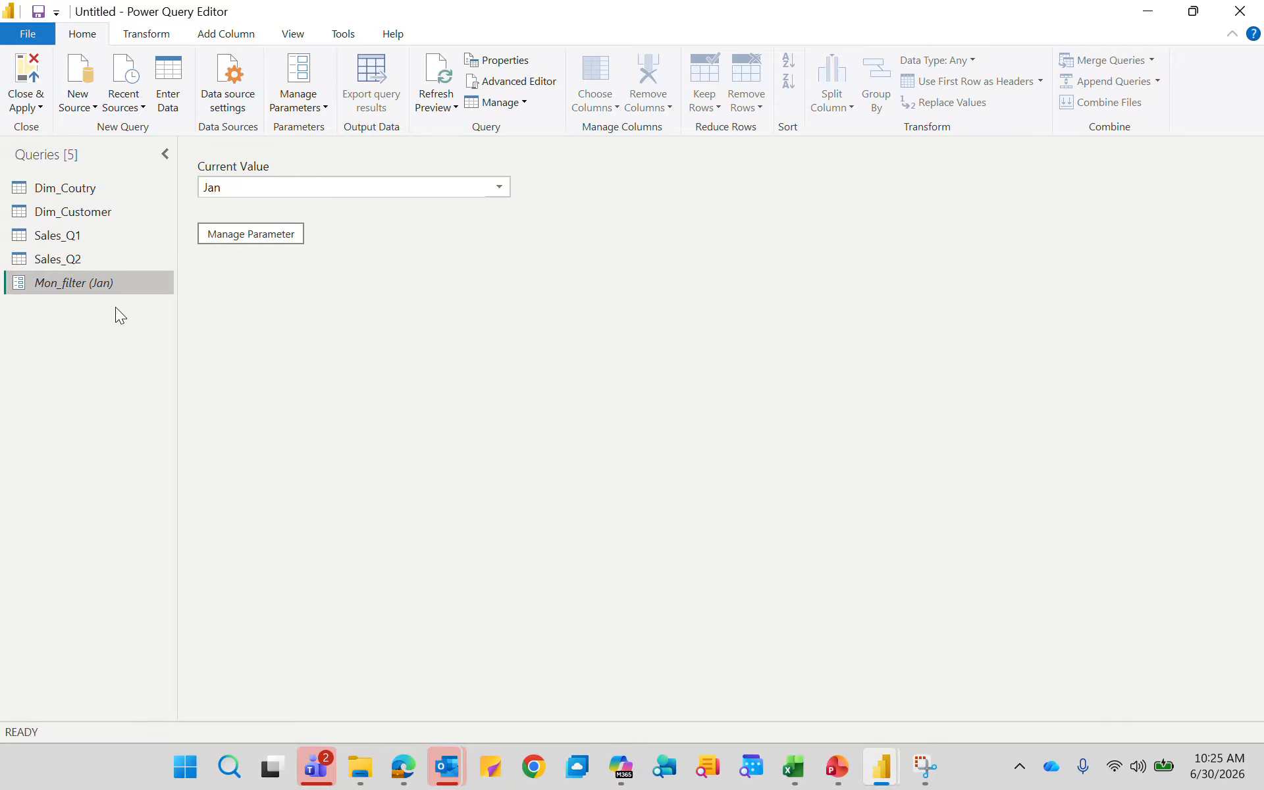
Review the current value choices of Mon_filter, and examine the month condition in the Filtered Rows formula of Sales_Q1
{"action": "left_click", "coordinate": [501, 185]}
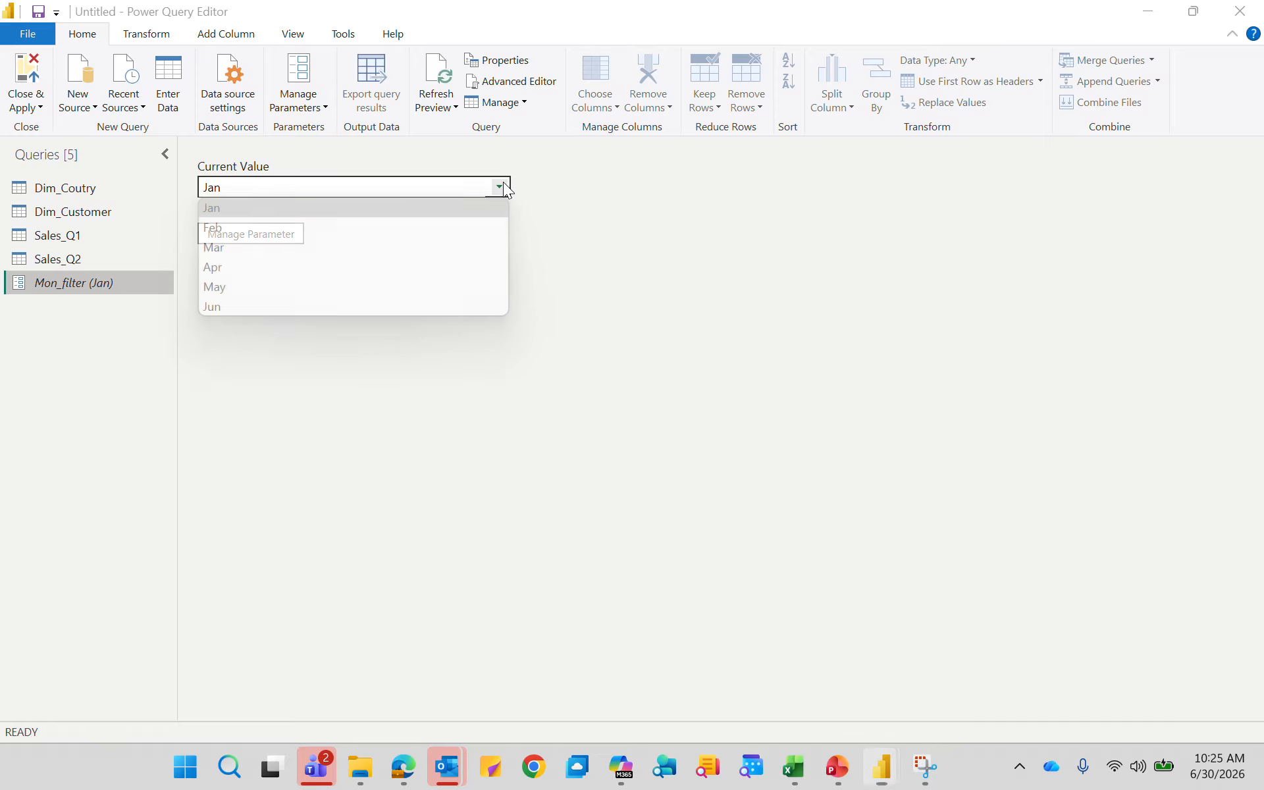
{"action": "left_click", "coordinate": [305, 386]}
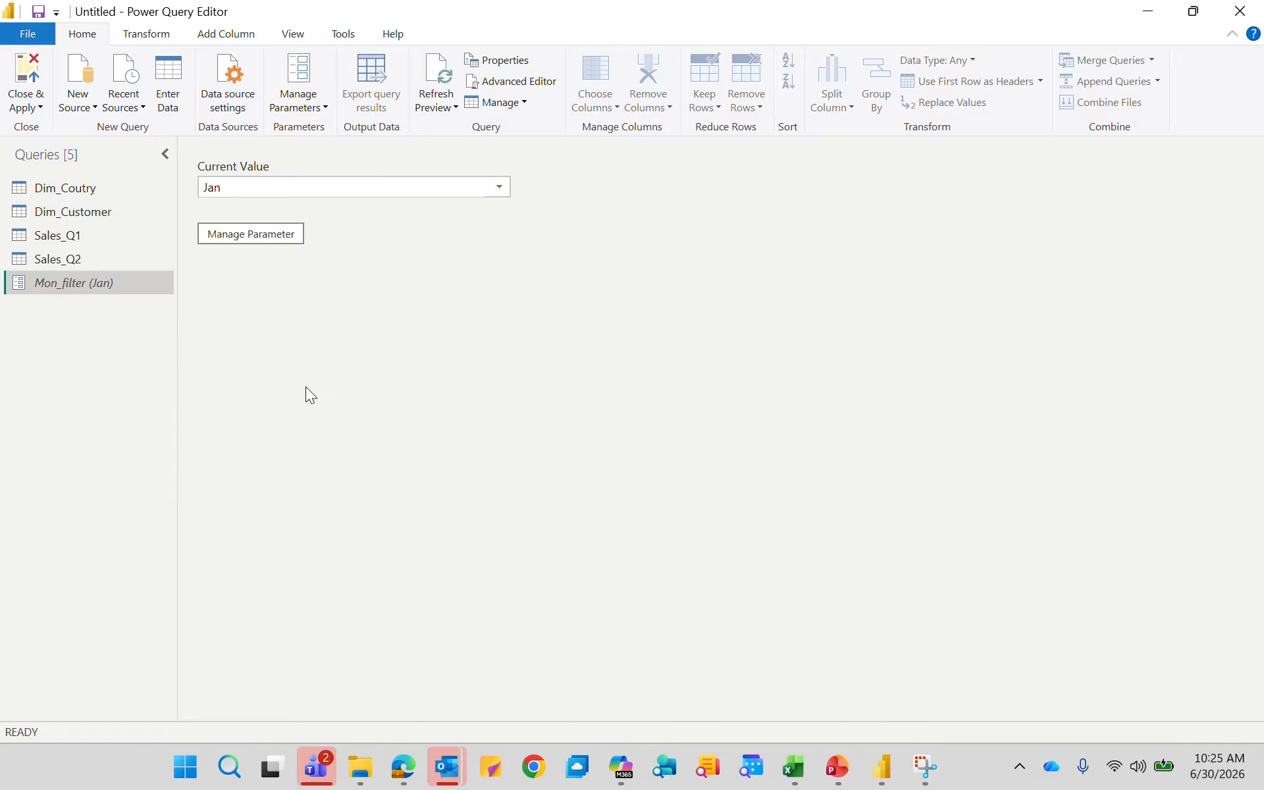
{"action": "left_click", "coordinate": [95, 241]}
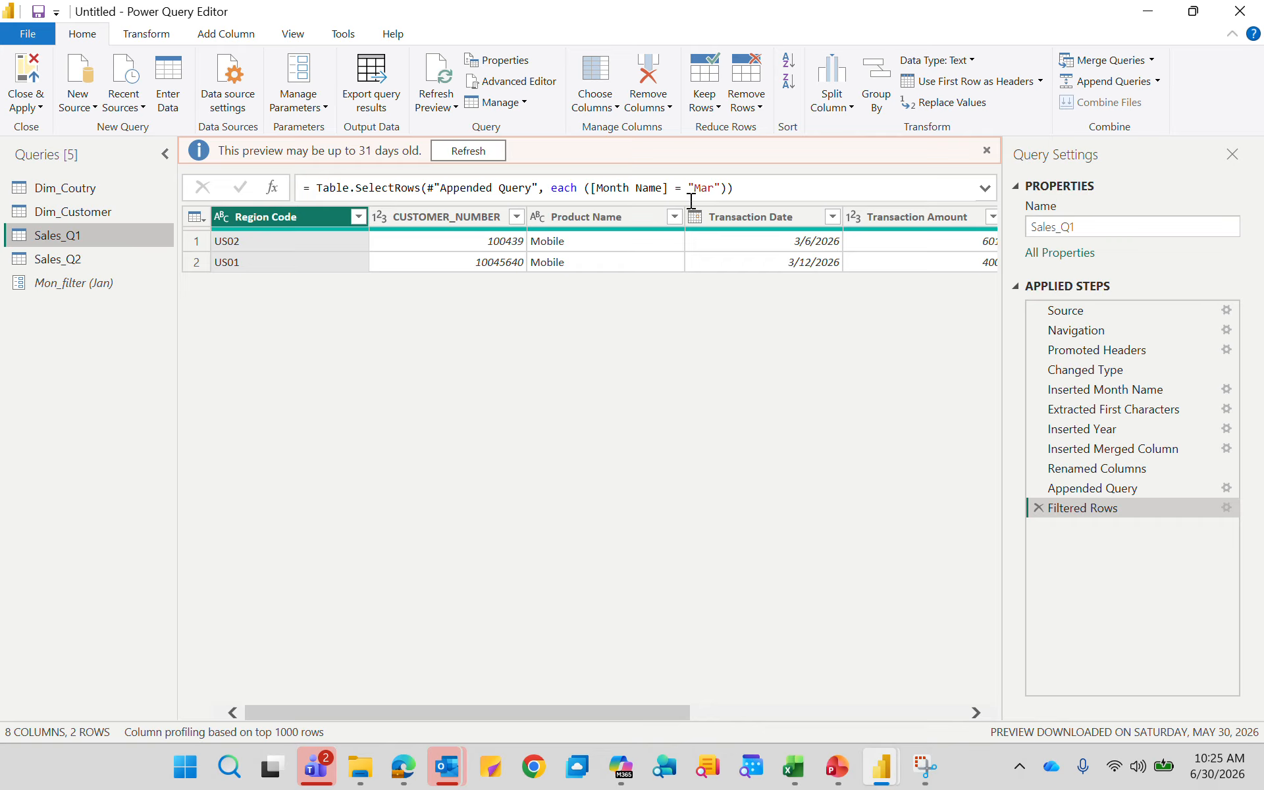
{"action": "left_click", "coordinate": [721, 189]}
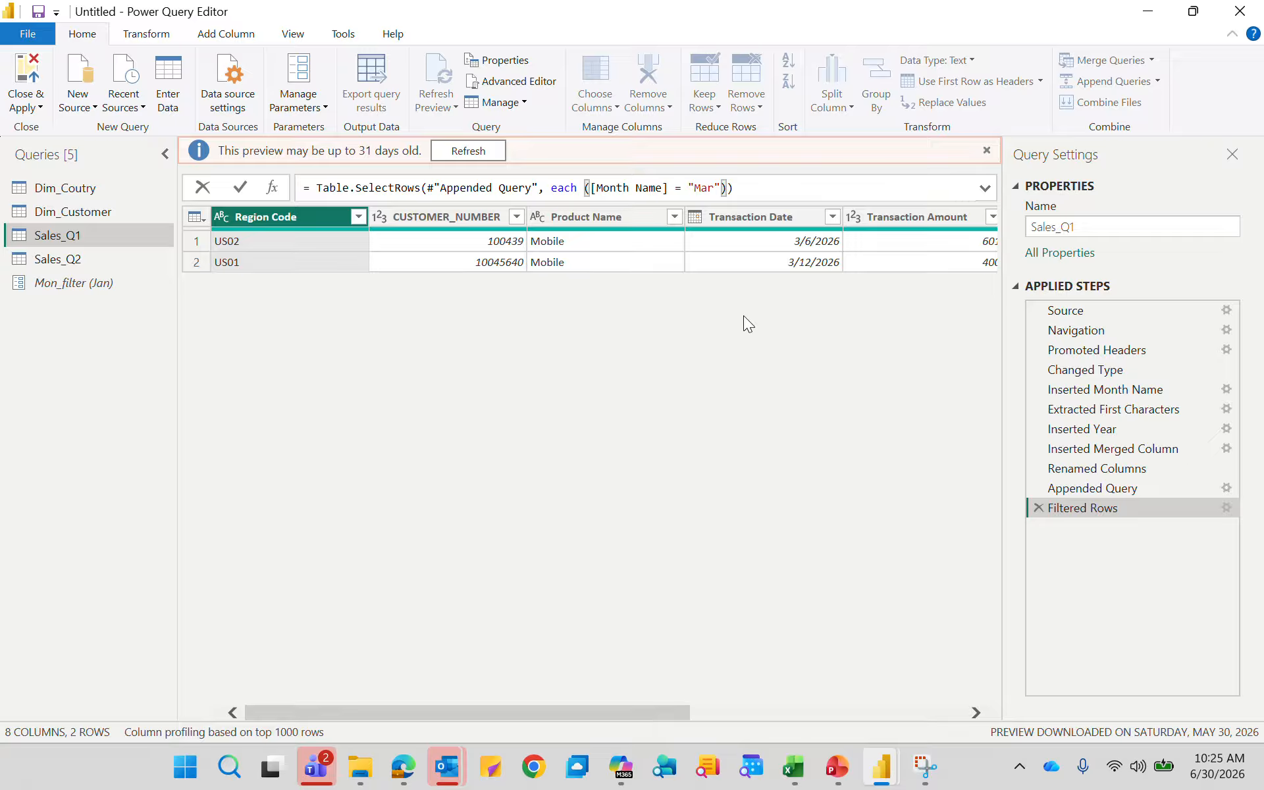
{"action": "key", "text": "alt+Tab"}
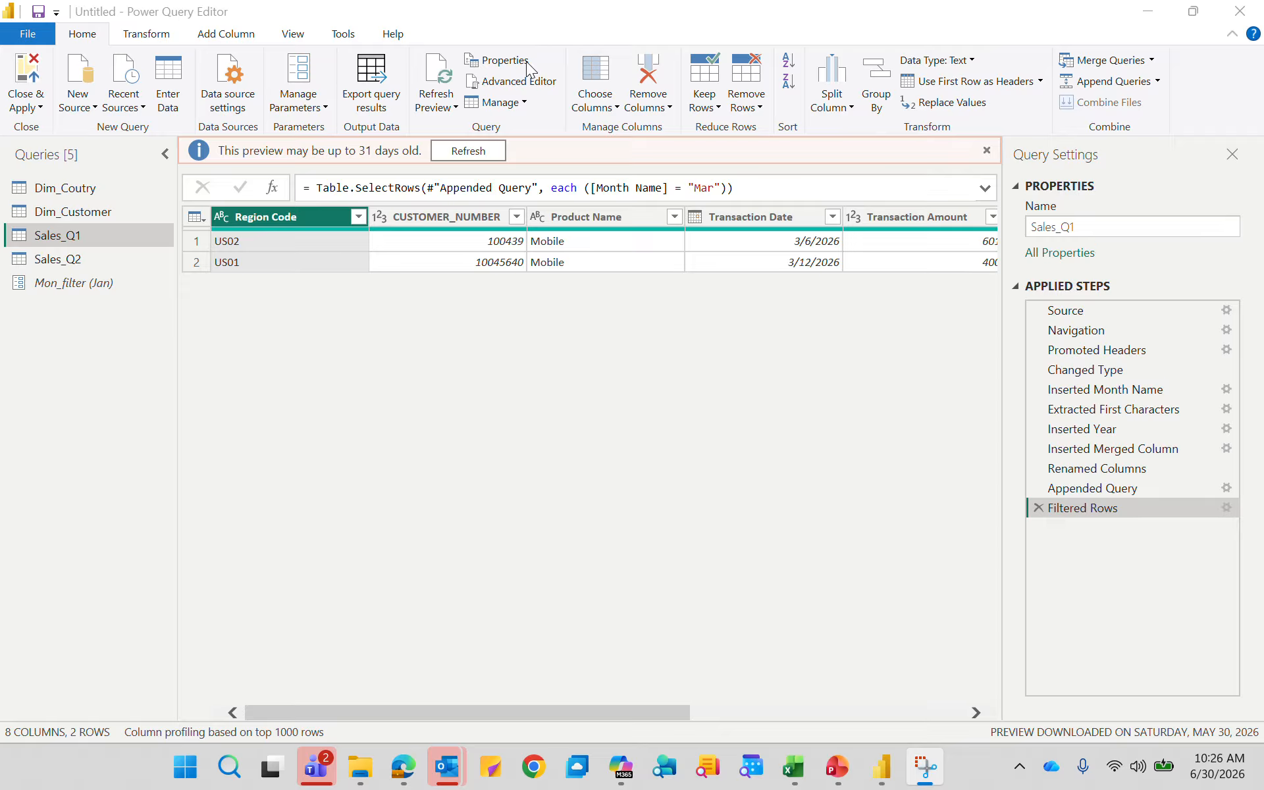
Examine the M code of the Dim_Coutry and Dim_Customer queries in the Advanced Editor without changing it
{"action": "left_click", "coordinate": [100, 187]}
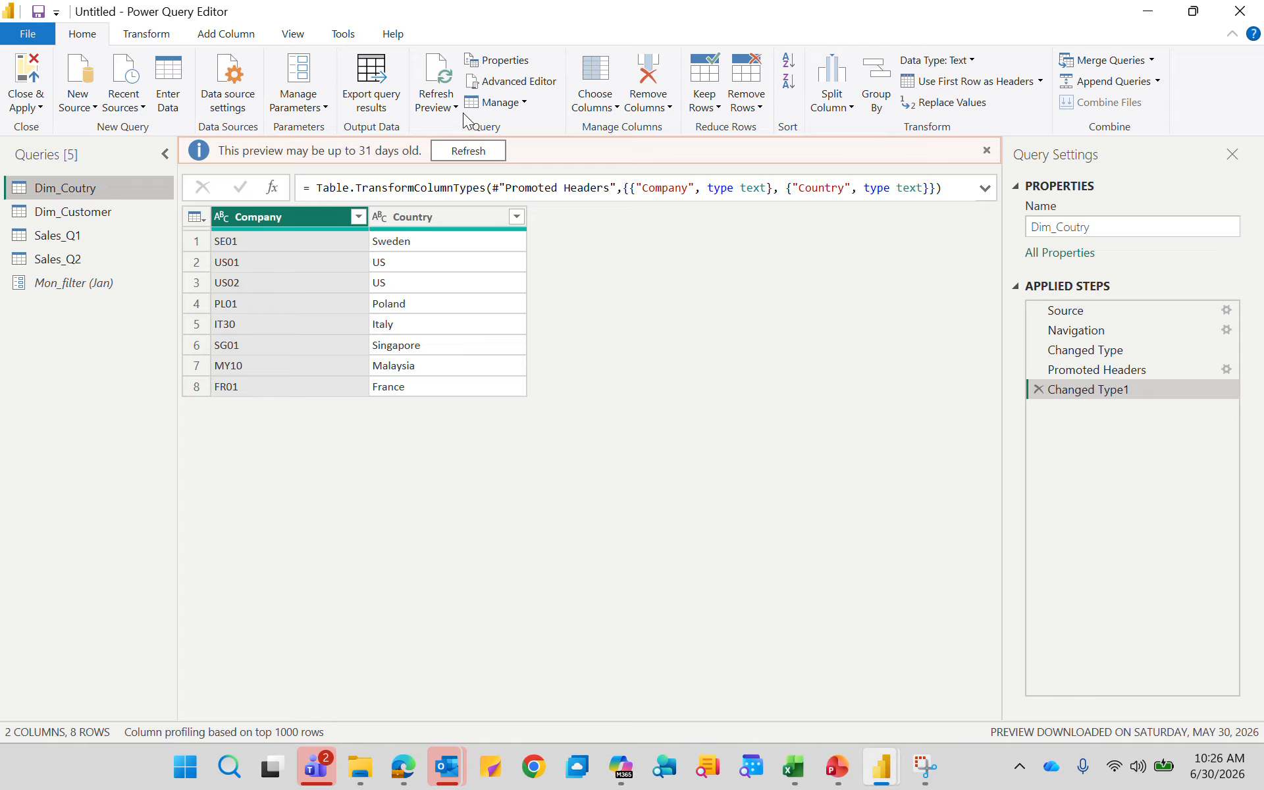
{"action": "left_click", "coordinate": [530, 84]}
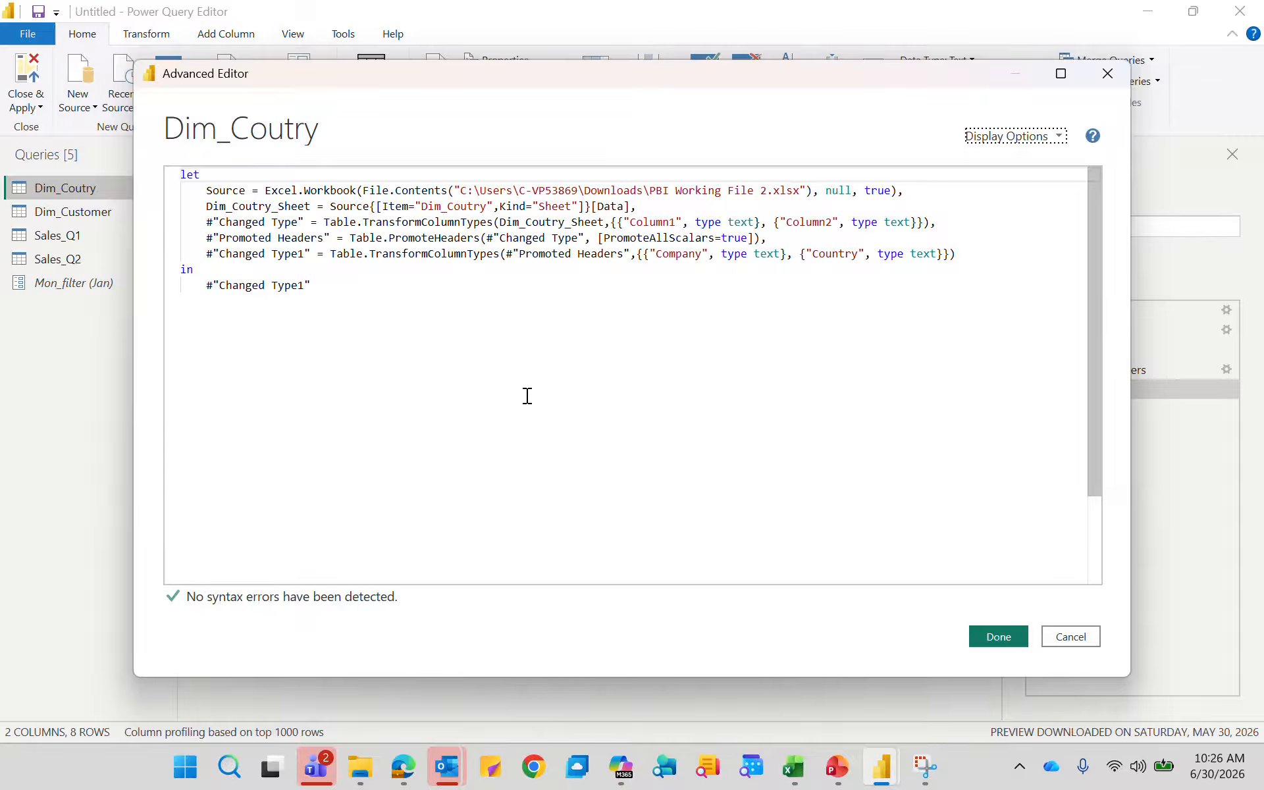
{"action": "left_click", "coordinate": [1085, 640]}
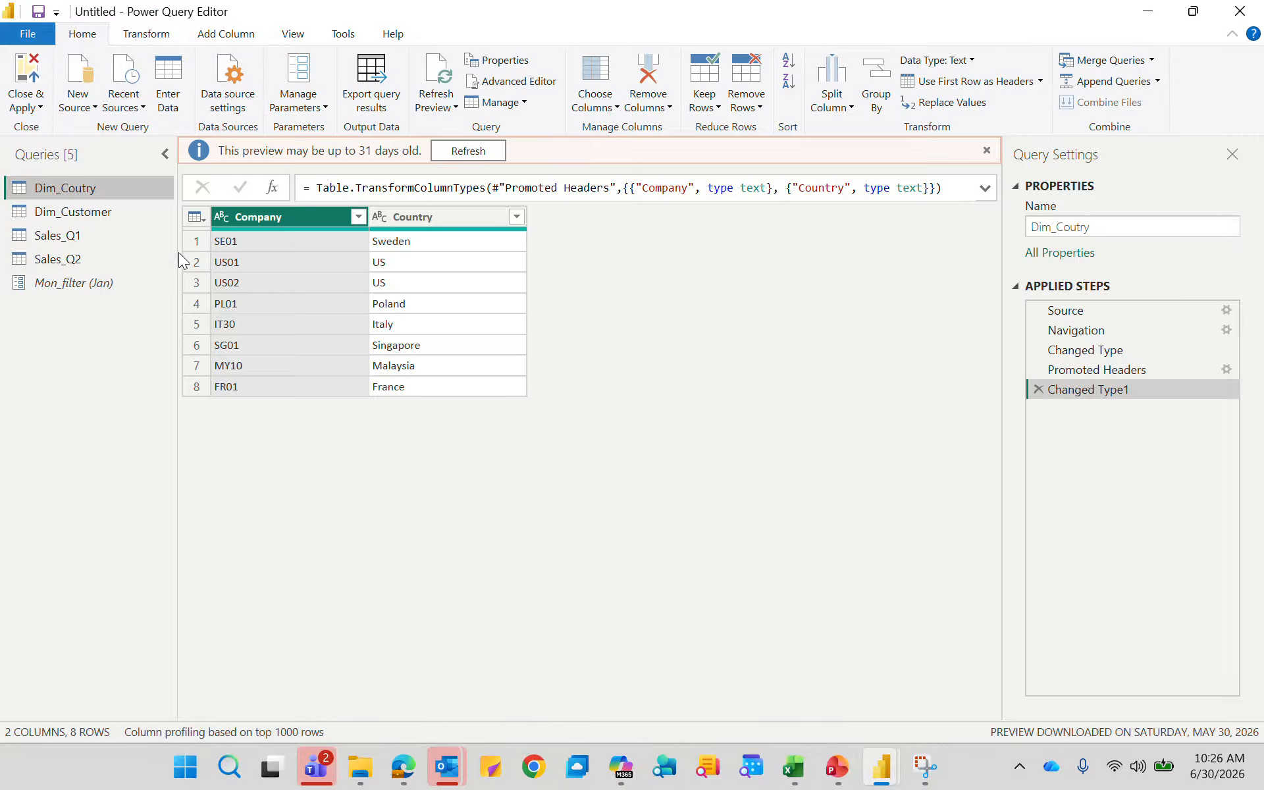
{"action": "left_click", "coordinate": [112, 216]}
{"action": "left_click", "coordinate": [509, 82]}
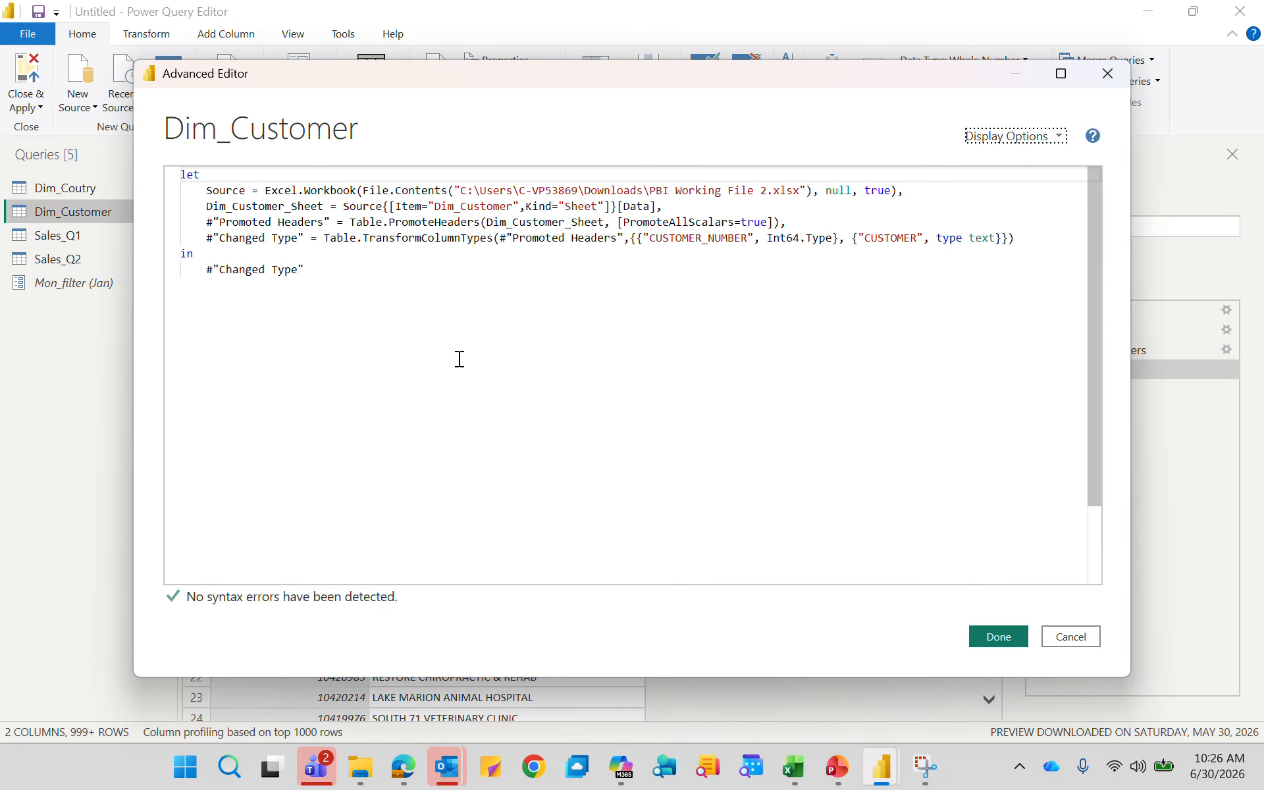
{"action": "left_click", "coordinate": [1080, 640]}
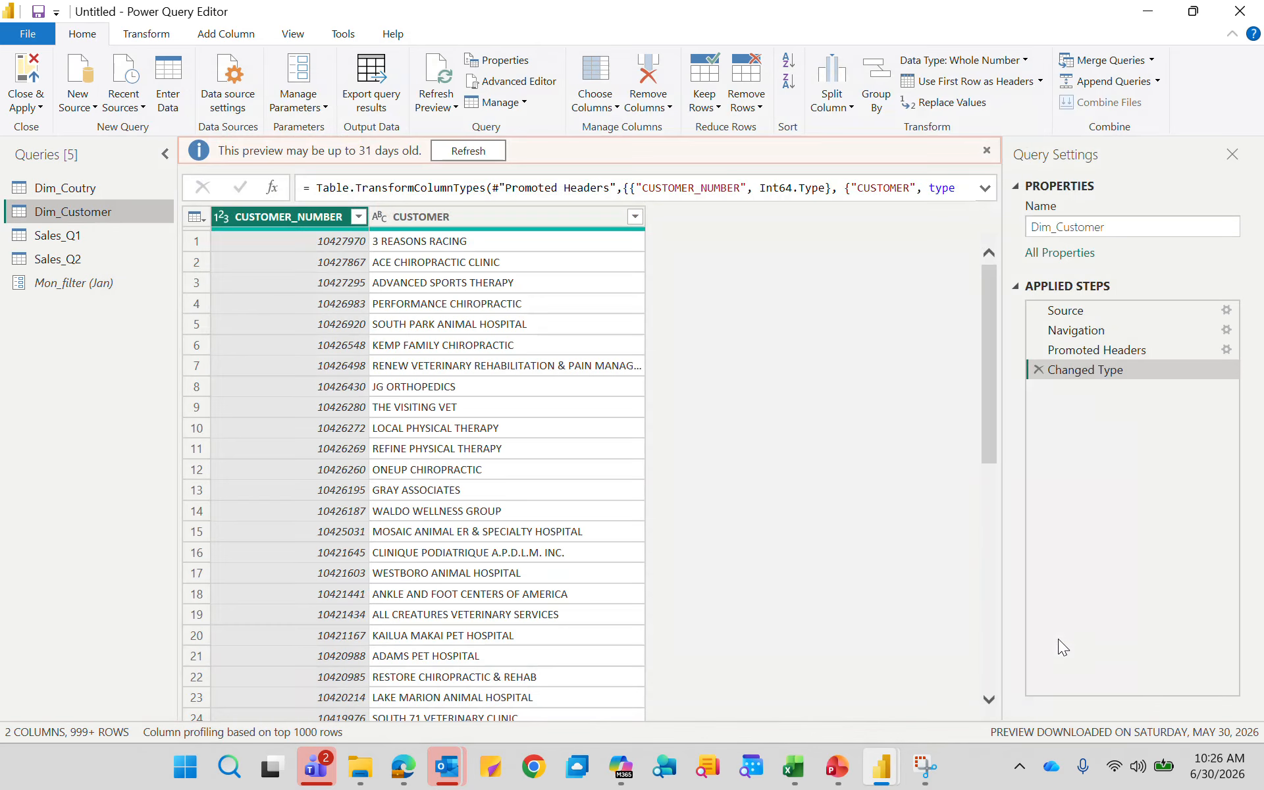
Edit the M code of Sales_Q1 so that the Filtered Rows step keeps rows whose Month Name is Feb
{"action": "left_click", "coordinate": [98, 236]}
{"action": "left_click", "coordinate": [495, 80]}
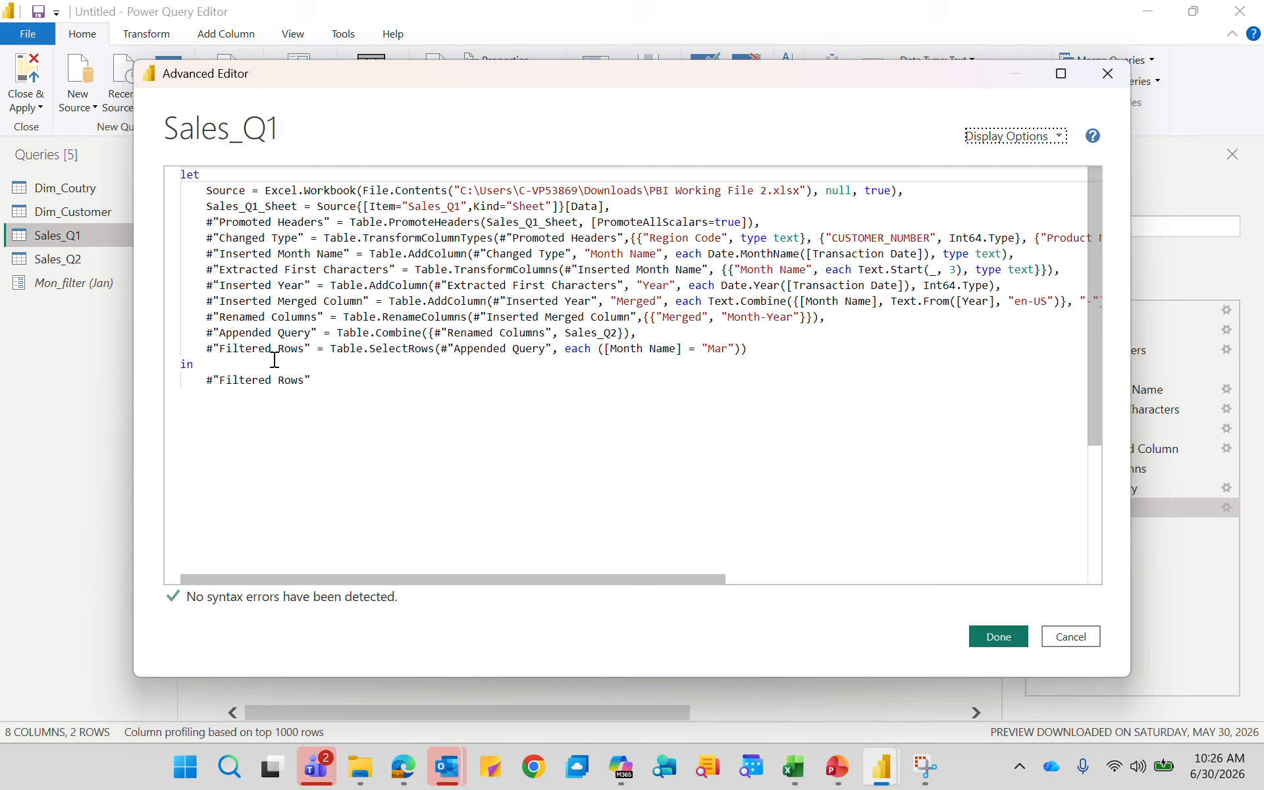
{"action": "left_click", "coordinate": [737, 350]}
{"action": "key", "text": "BackSpace"}
{"action": "key", "text": "BackSpace"}
{"action": "key", "text": "BackSpace"}
{"action": "type", "text": "Feb"}
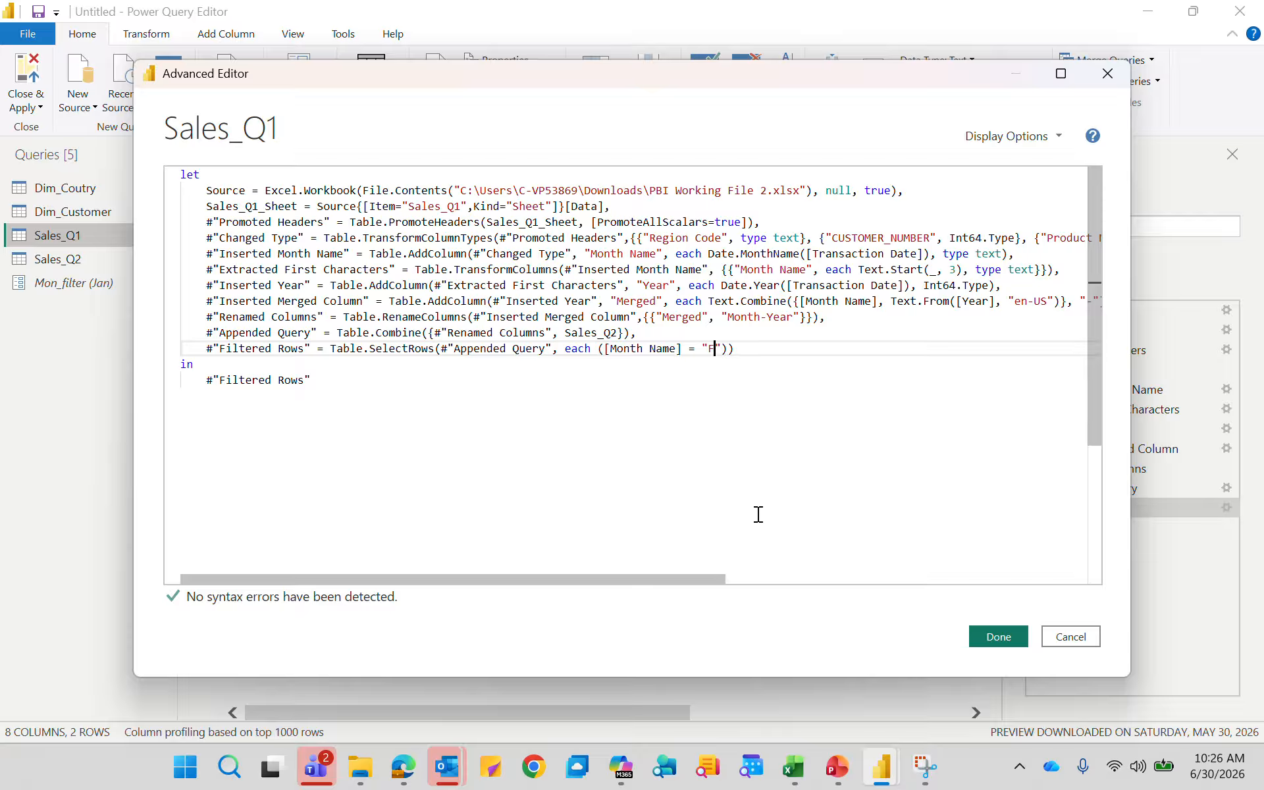
{"action": "left_click", "coordinate": [1009, 637]}
{"action": "scroll", "coordinate": [748, 527], "scroll_direction": "right", "scroll_amount": 5}
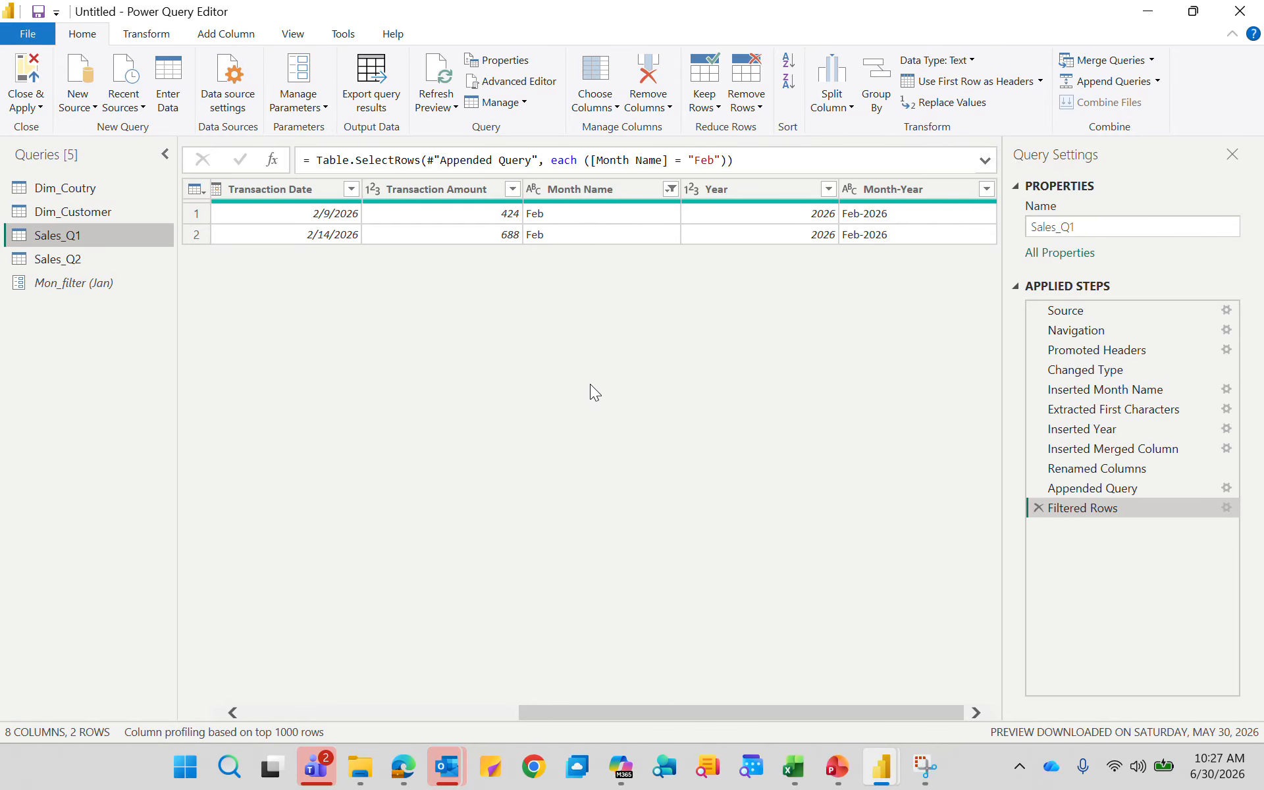
Edit the Renamed Columns line in the M code of Sales_Q1 so the Merged column is renamed Mon-Year
{"action": "left_click", "coordinate": [512, 81]}
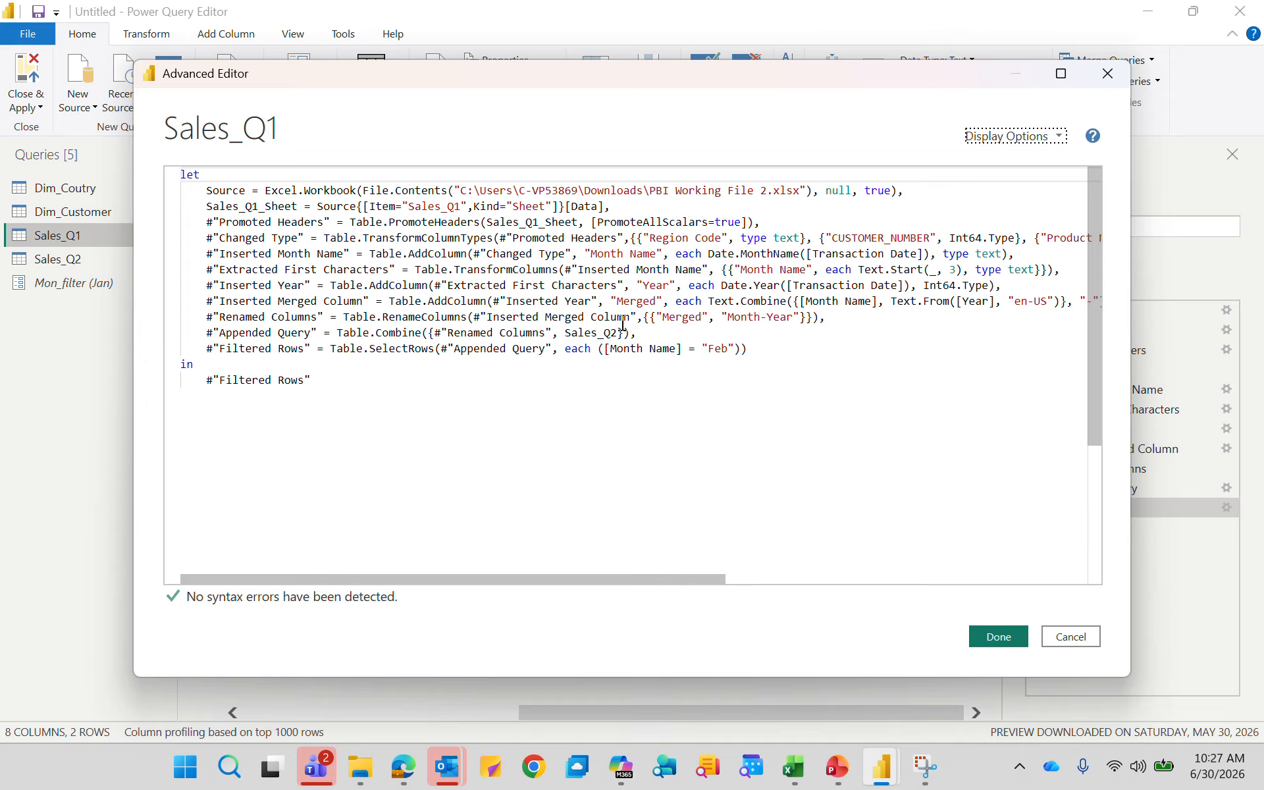
{"action": "left_click", "coordinate": [761, 317]}
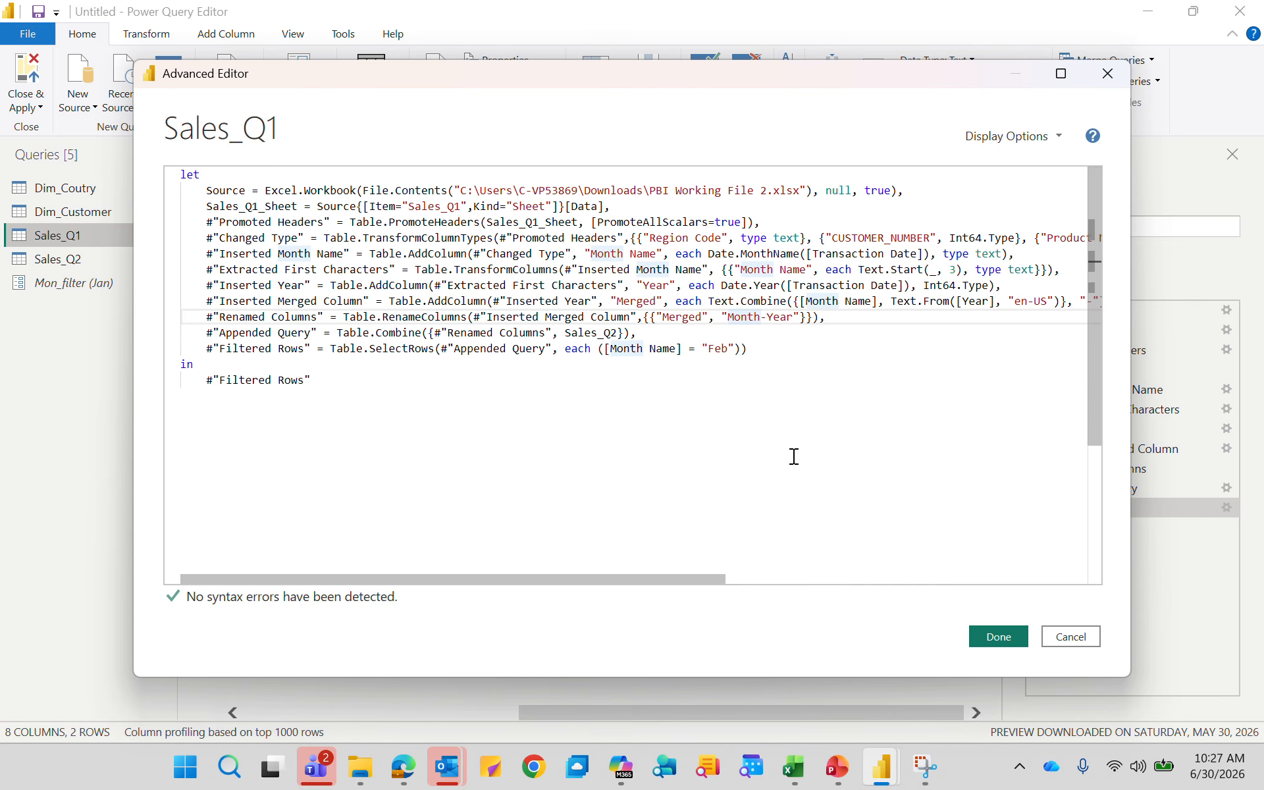
{"action": "key", "text": "BackSpace"}
{"action": "key", "text": "BackSpace"}
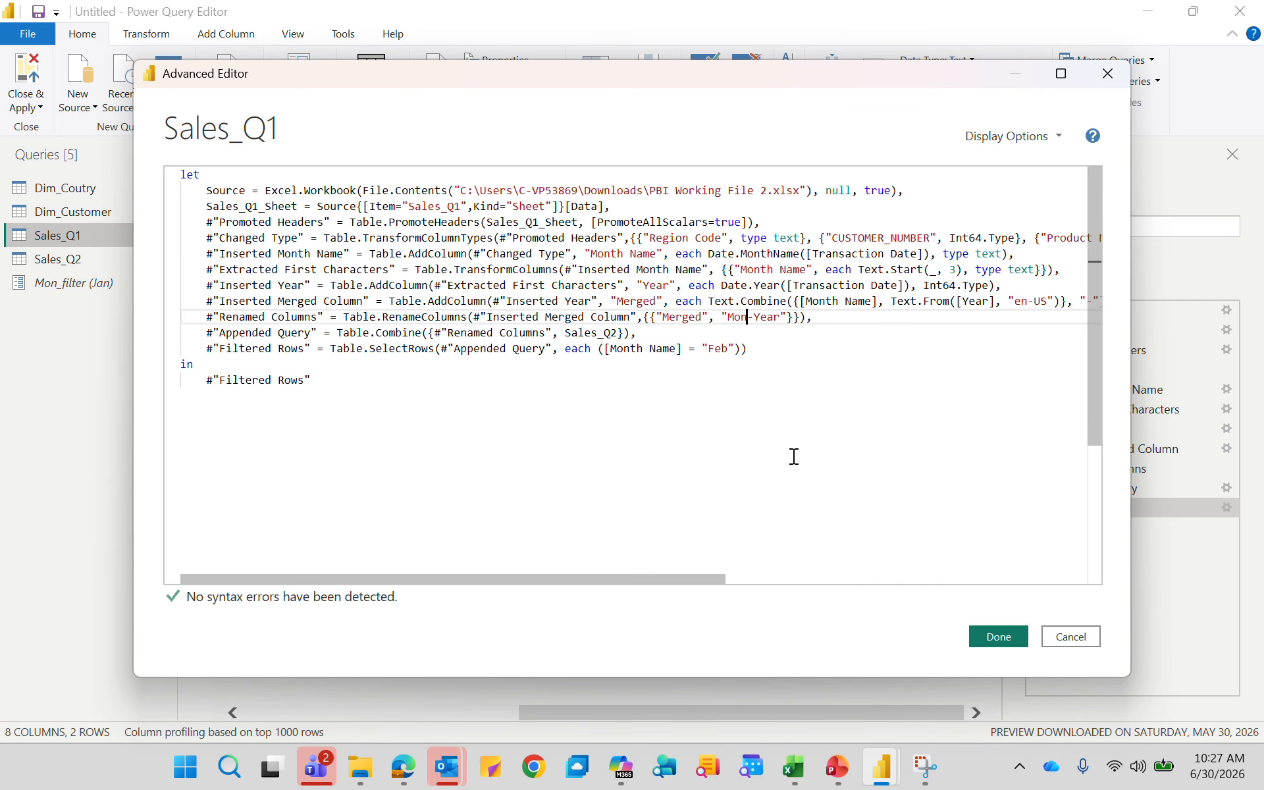
{"action": "left_click", "coordinate": [998, 636]}
{"action": "scroll", "coordinate": [842, 466], "scroll_direction": "right", "scroll_amount": 2}
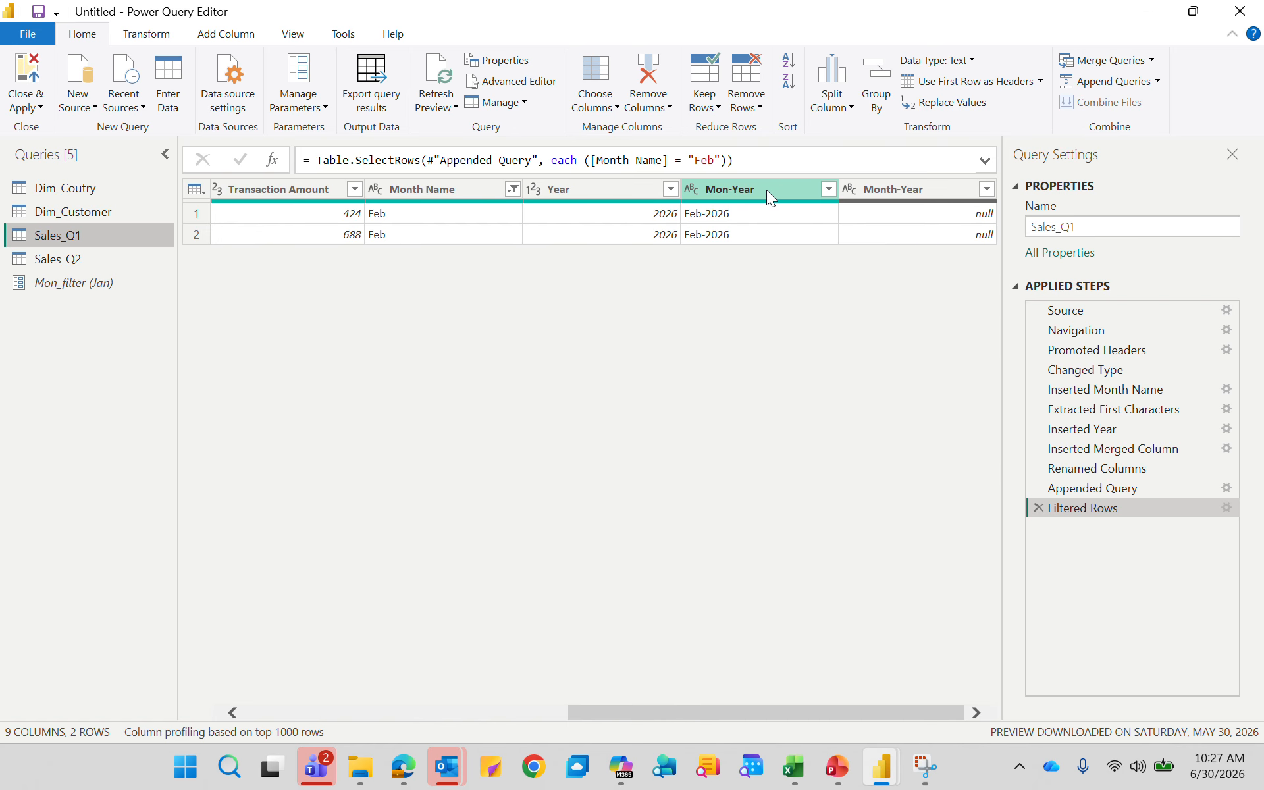
Edit the Renamed Columns line in the M code of Sales_Q2 so Merged becomes Mon-Year, and check the columns of Sales_Q1
{"action": "left_click", "coordinate": [527, 39]}
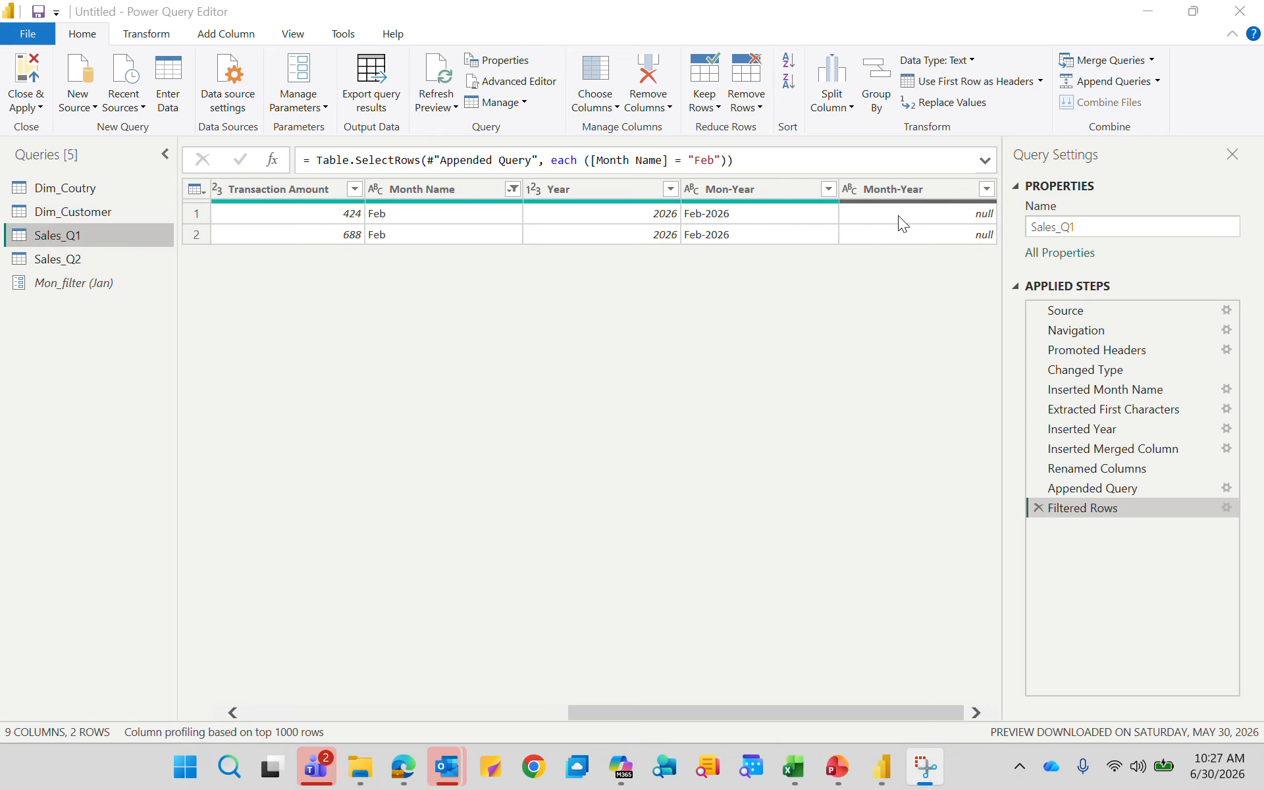
{"action": "left_click", "coordinate": [74, 260]}
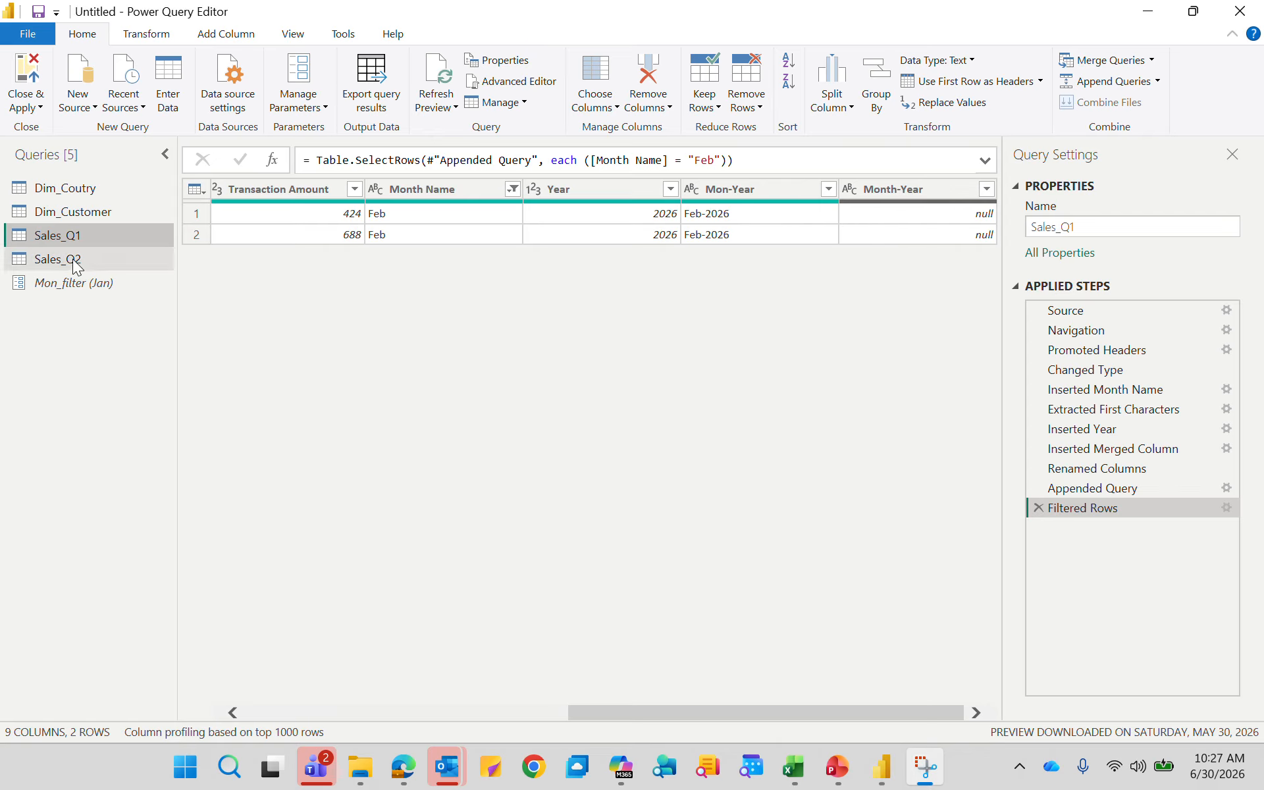
{"action": "left_click", "coordinate": [73, 260]}
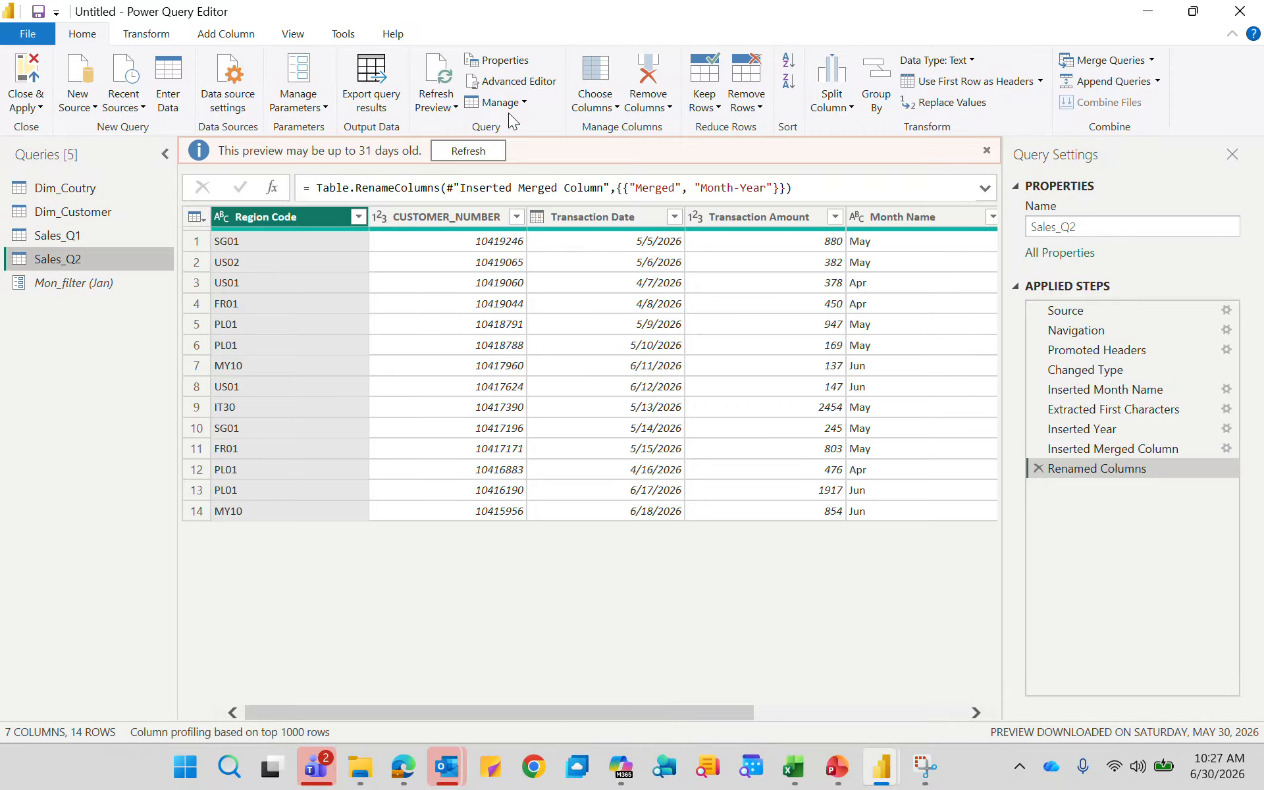
{"action": "left_click", "coordinate": [507, 83]}
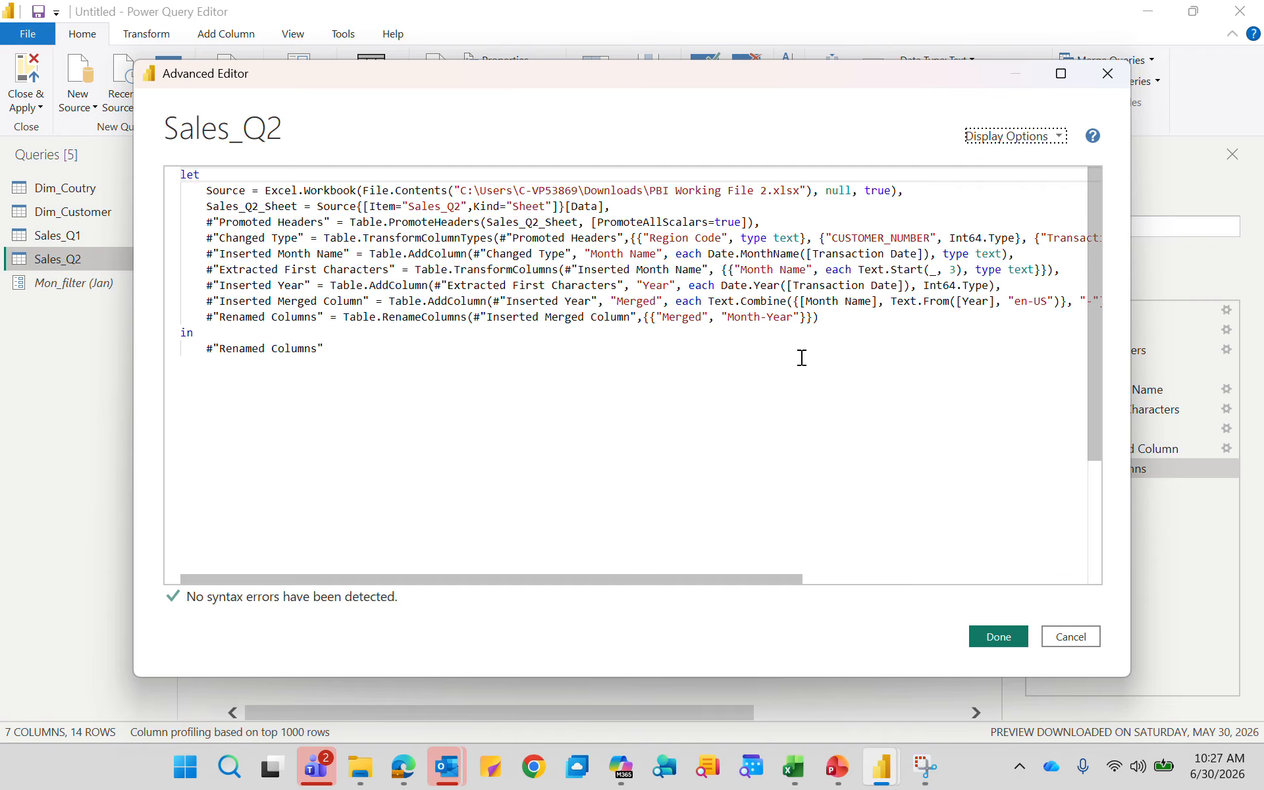
{"action": "left_click", "coordinate": [761, 317]}
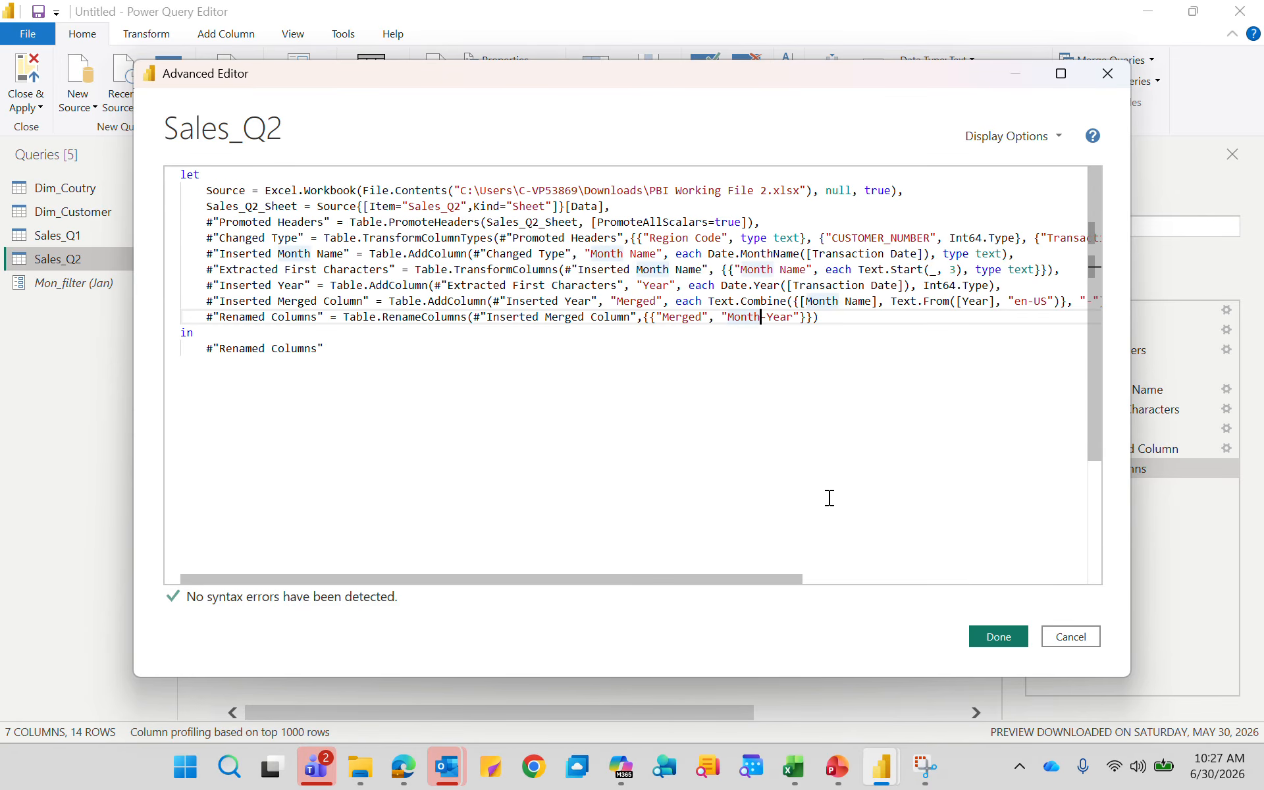
{"action": "key", "text": "BackSpace"}
{"action": "key", "text": "BackSpace"}
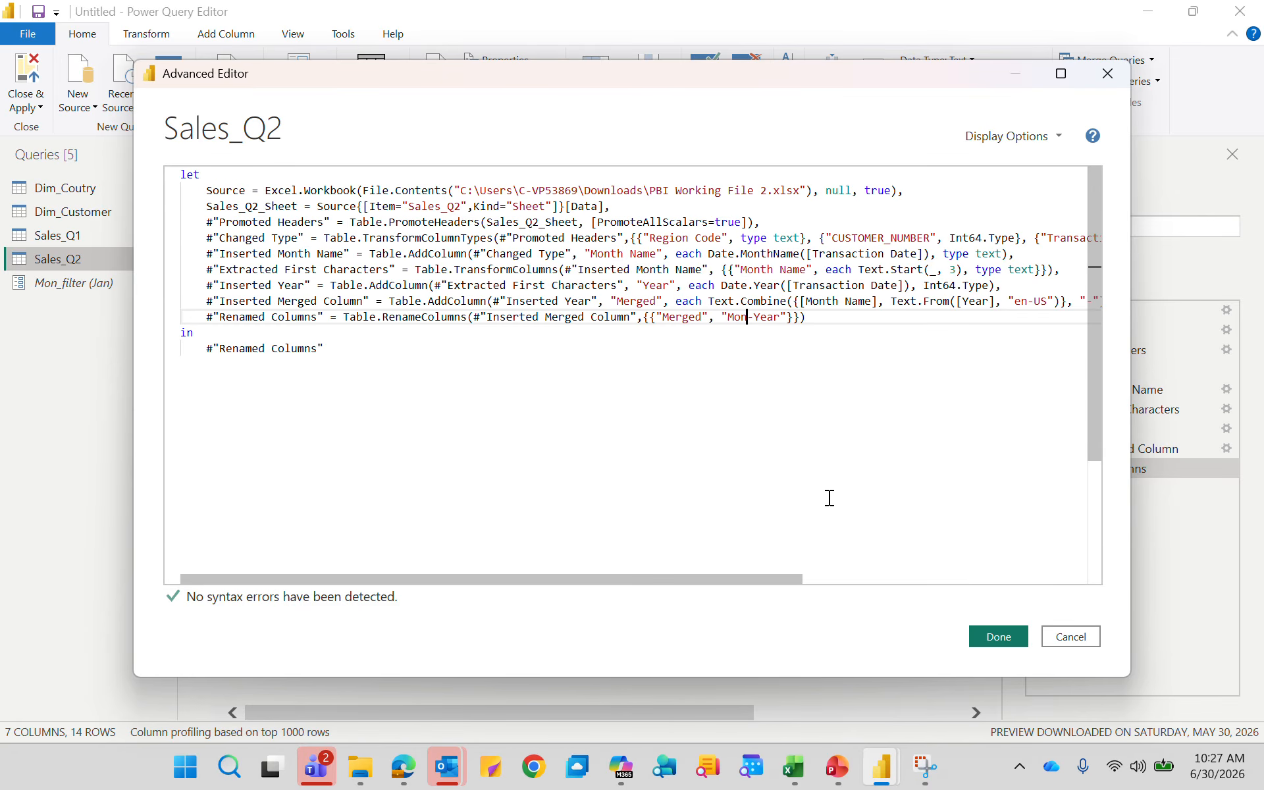
{"action": "left_click", "coordinate": [997, 636]}
{"action": "left_click", "coordinate": [76, 236]}
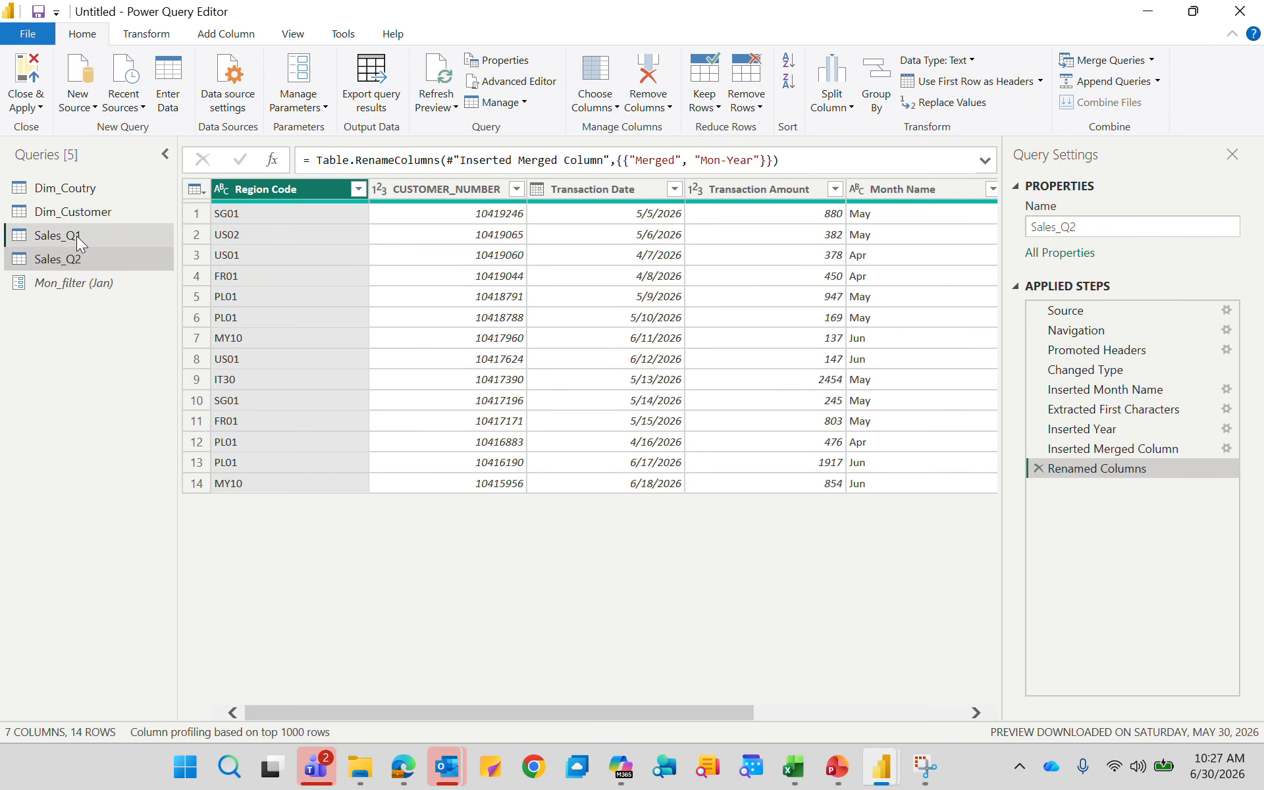
{"action": "scroll", "coordinate": [674, 274], "scroll_direction": "right", "scroll_amount": 5}
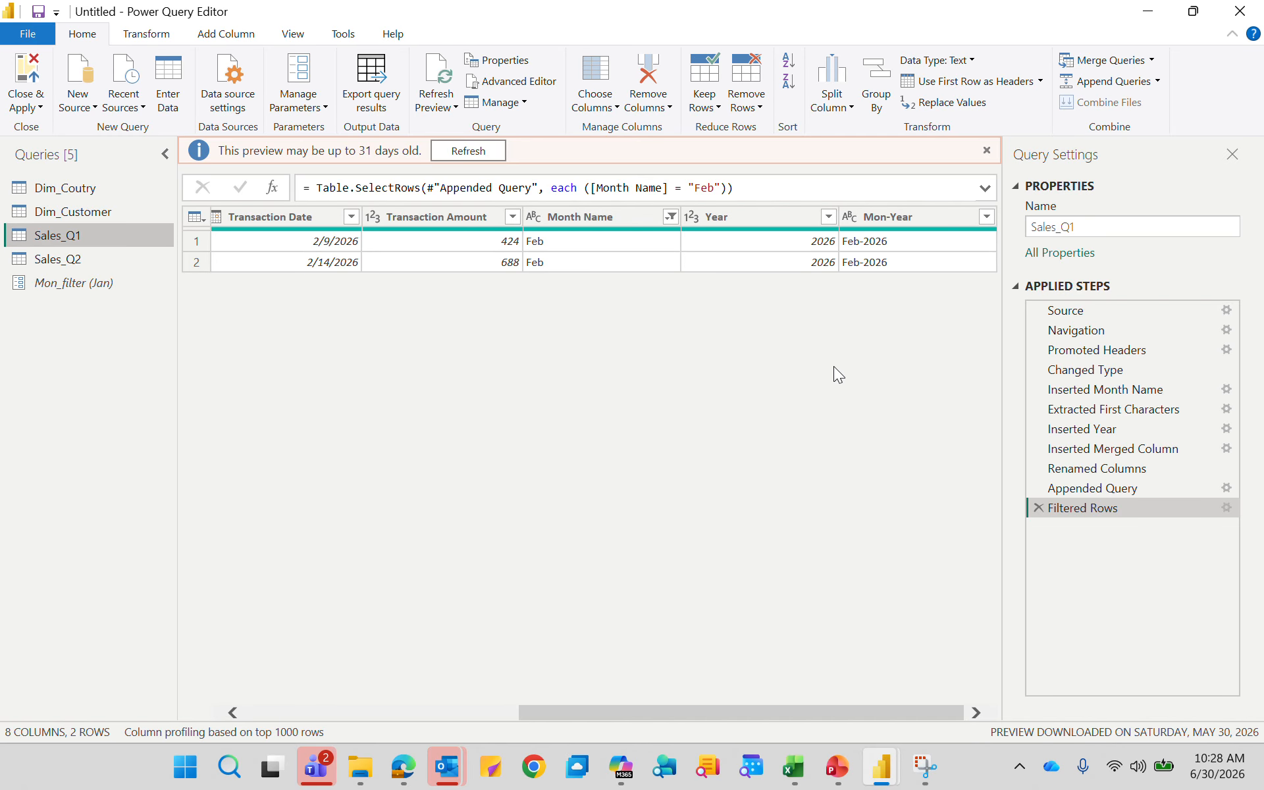
Examine the transformation steps and source file path in the M code of Sales_Q1 without changing it, and view the Mon_filter parameter
{"action": "left_click", "coordinate": [530, 83]}
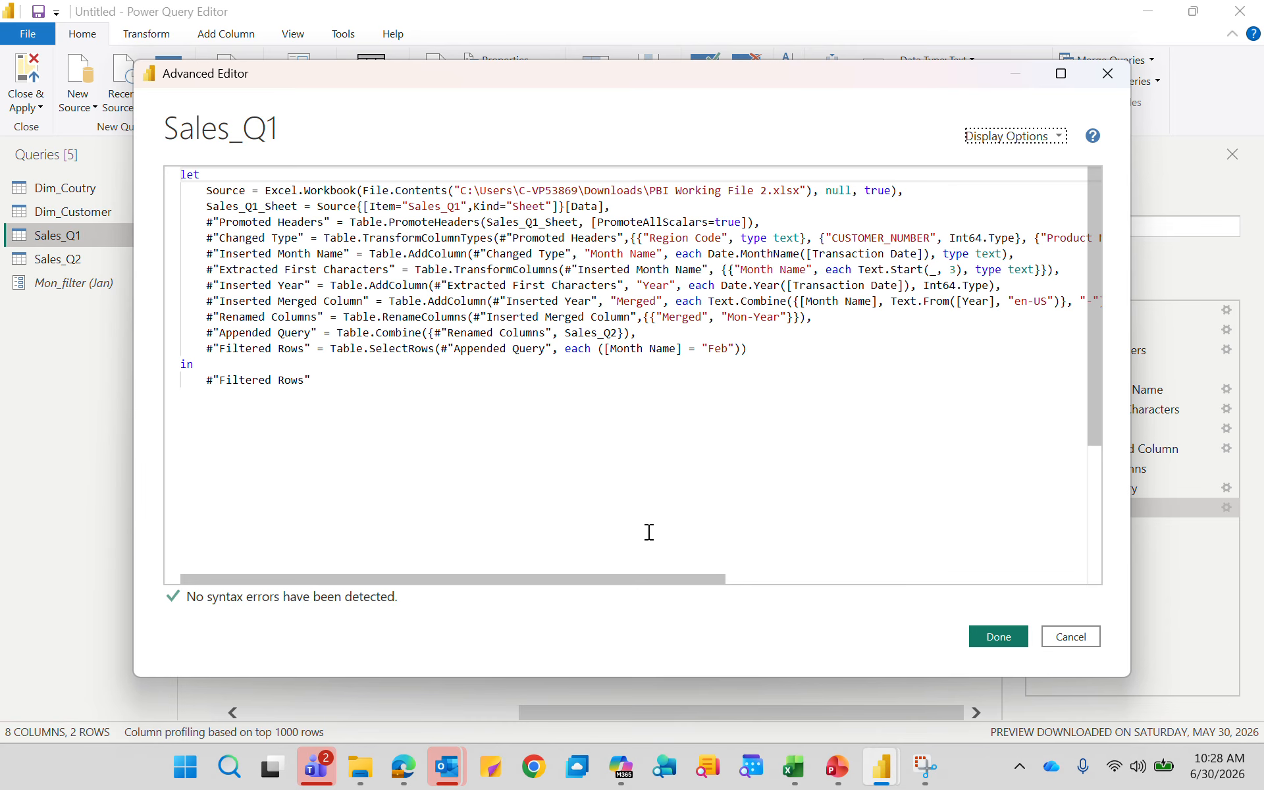
{"action": "left_click_drag", "start_coordinate": [755, 352], "coordinate": [209, 190]}
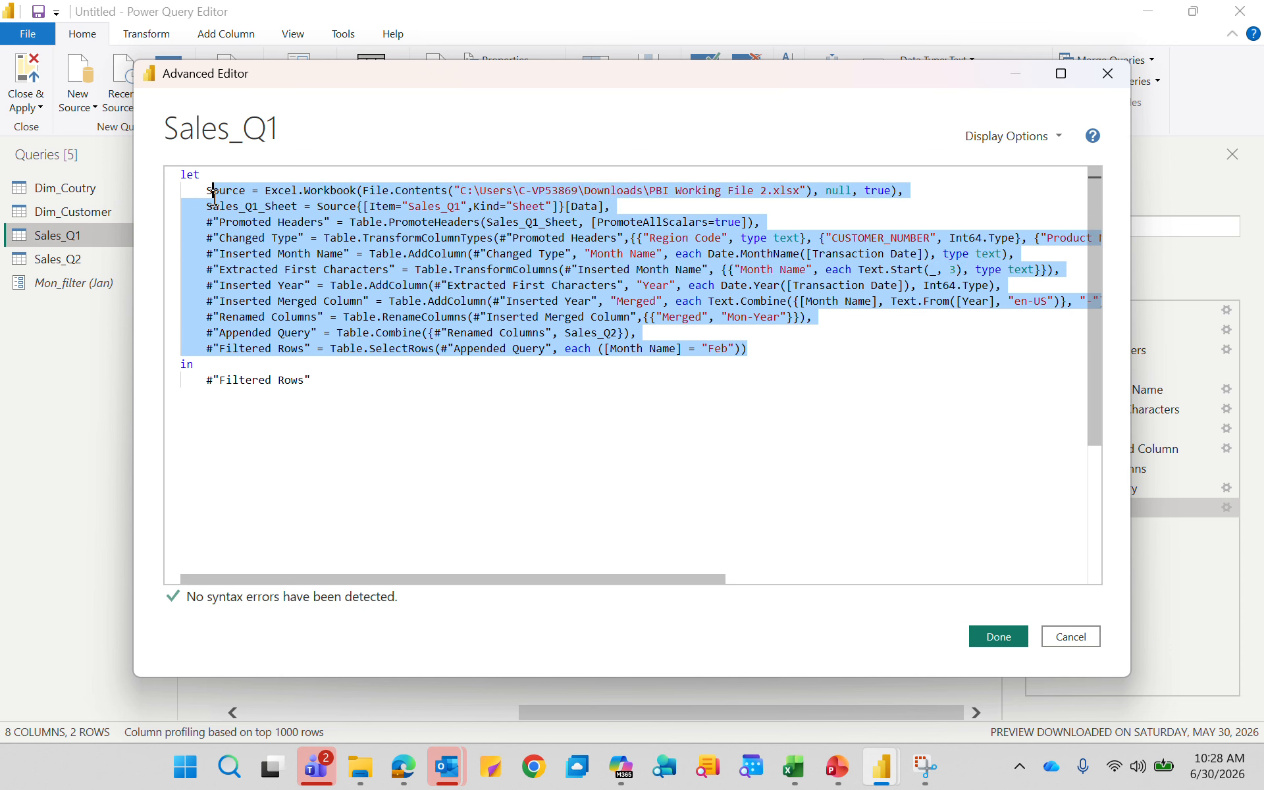
{"action": "left_click", "coordinate": [570, 451]}
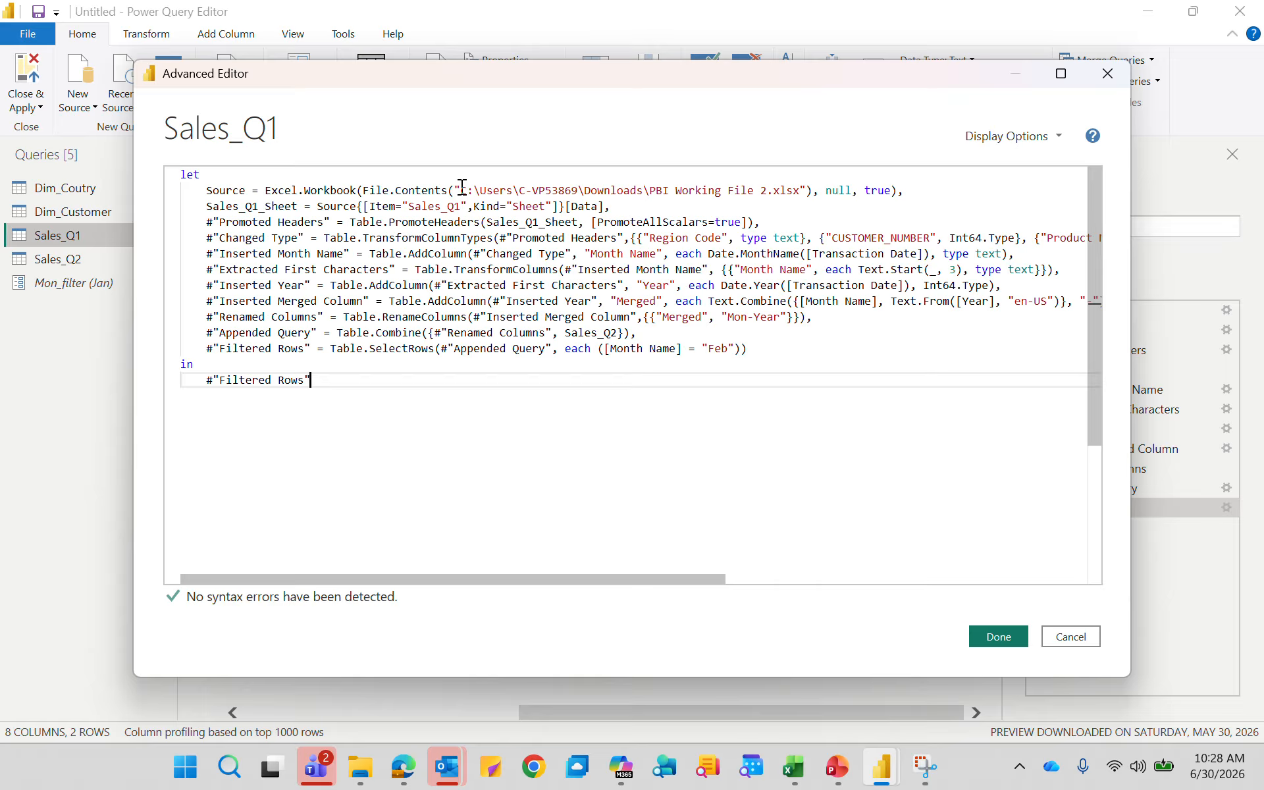
{"action": "left_click_drag", "start_coordinate": [462, 187], "coordinate": [800, 191]}
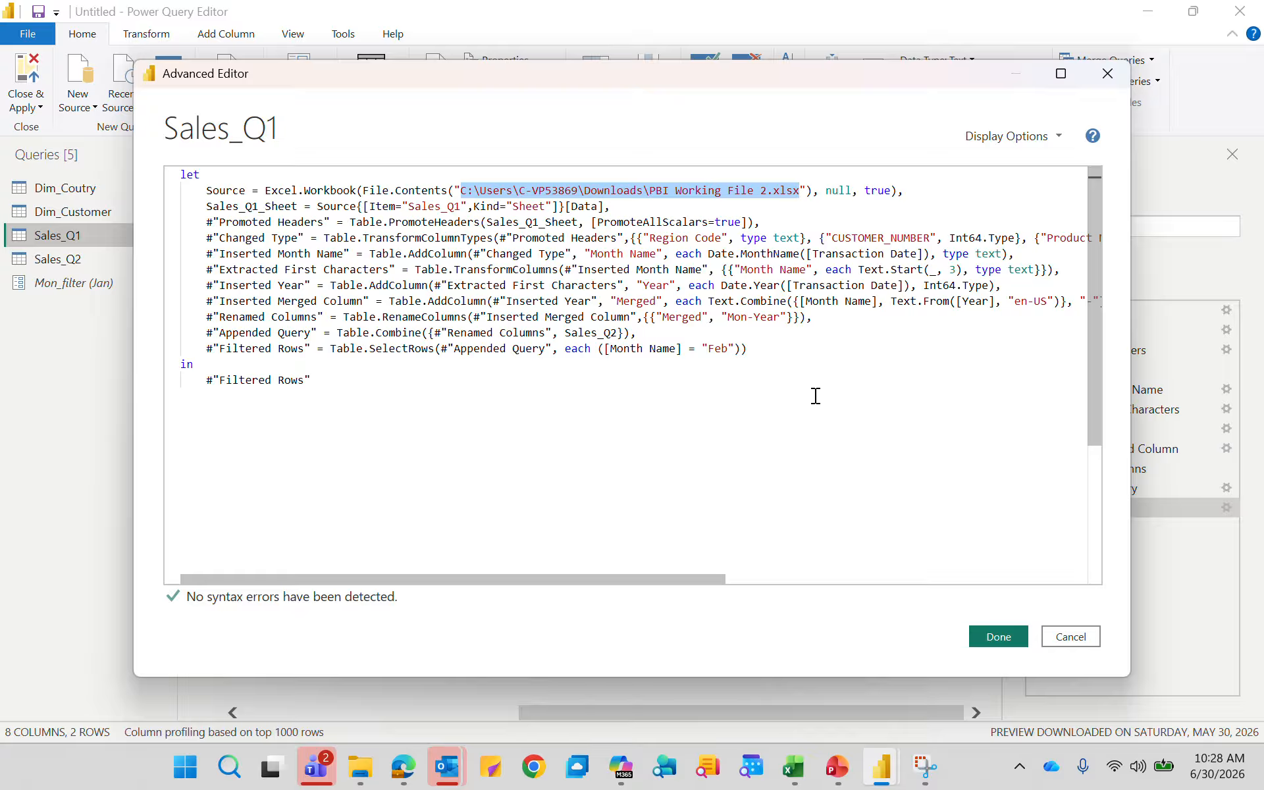
{"action": "left_click", "coordinate": [1096, 632]}
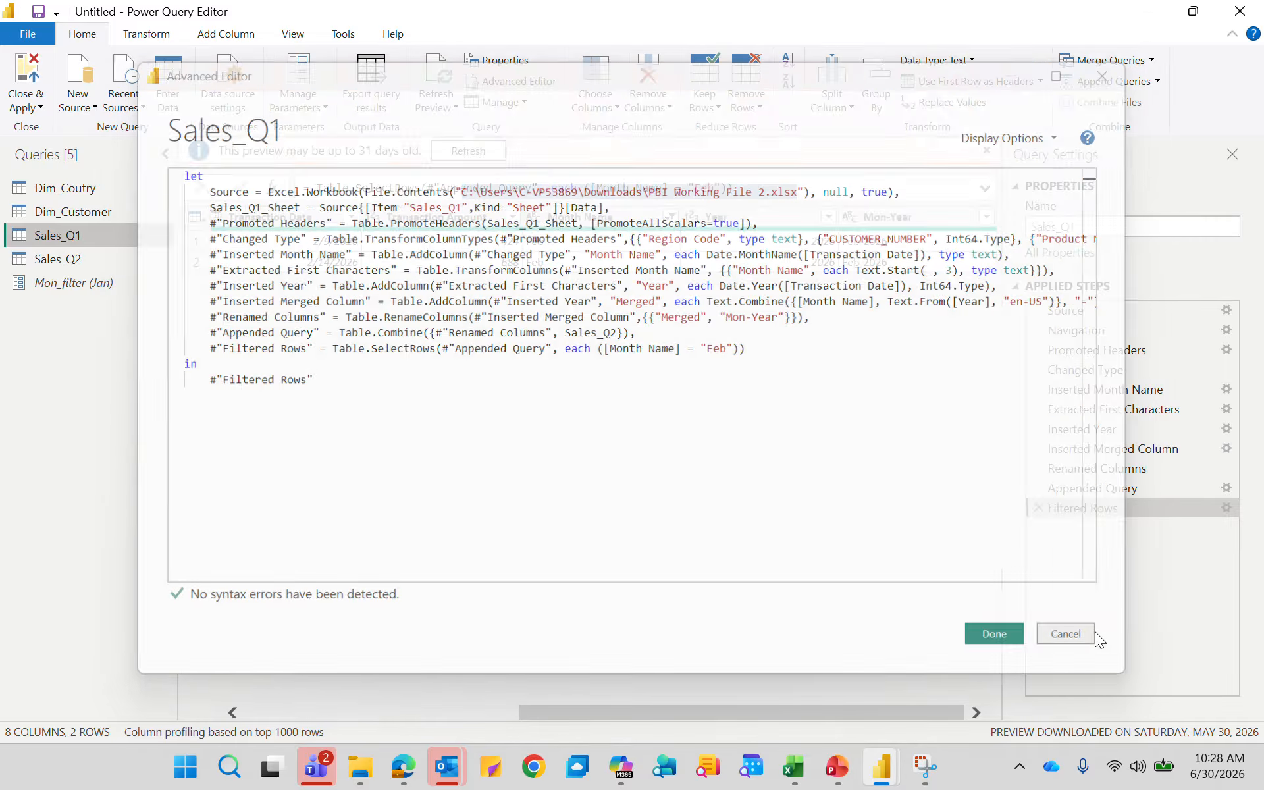
{"action": "left_click", "coordinate": [93, 285]}
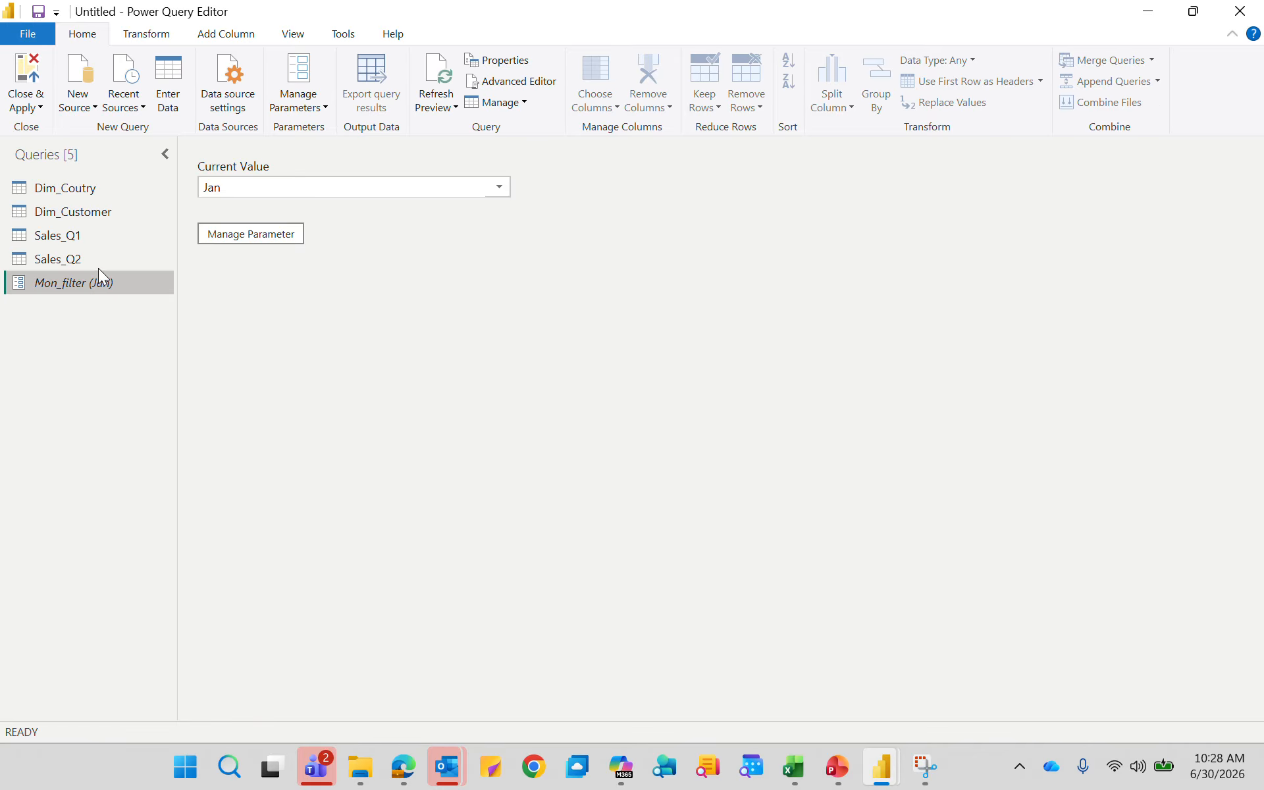
Edit the M code of Sales_Q1 so the Filtered Rows step compares Month Name with the Mon_filter parameter instead of a fixed month
{"action": "left_click", "coordinate": [85, 235]}
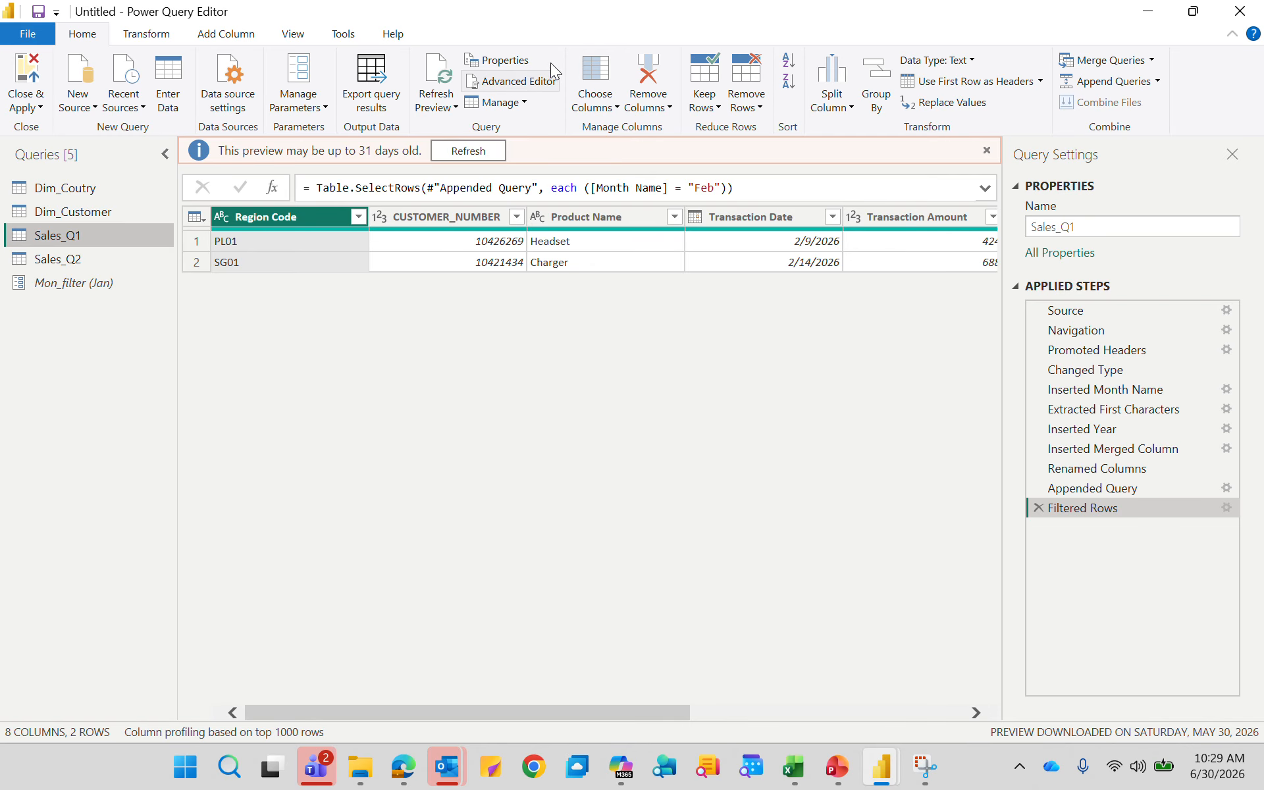
{"action": "left_click", "coordinate": [509, 82]}
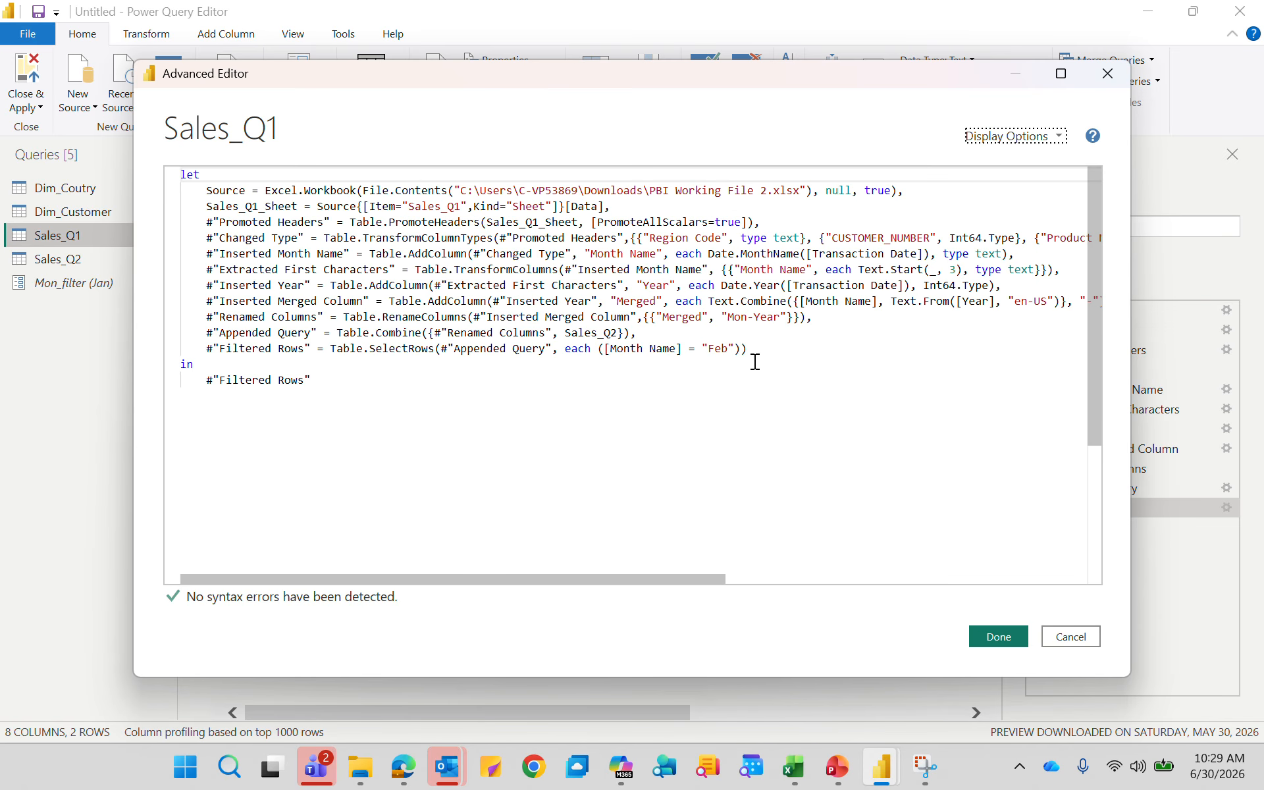
{"action": "left_click", "coordinate": [736, 347]}
{"action": "key", "text": "BackSpace"}
{"action": "key", "text": "BackSpace"}
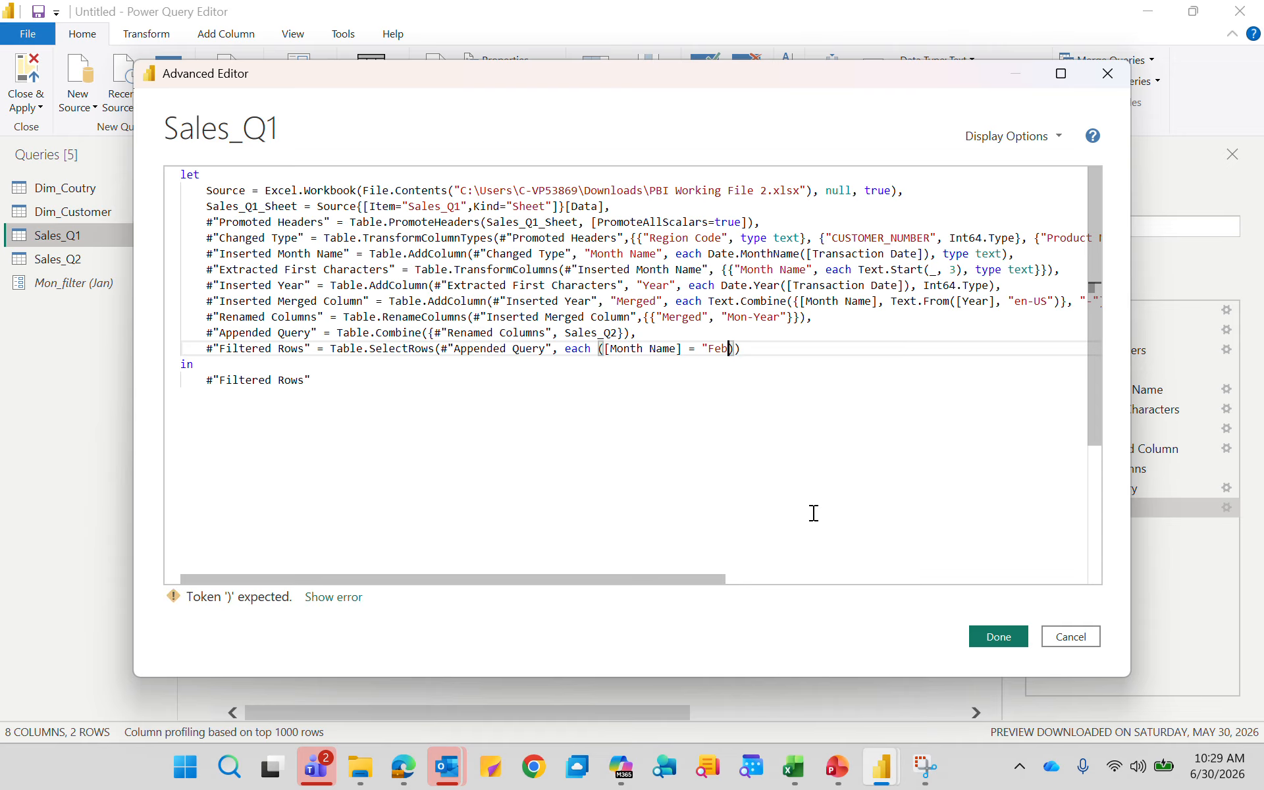
{"action": "key", "text": "BackSpace"}
{"action": "key", "text": "BackSpace"}
{"action": "key", "text": "BackSpace"}
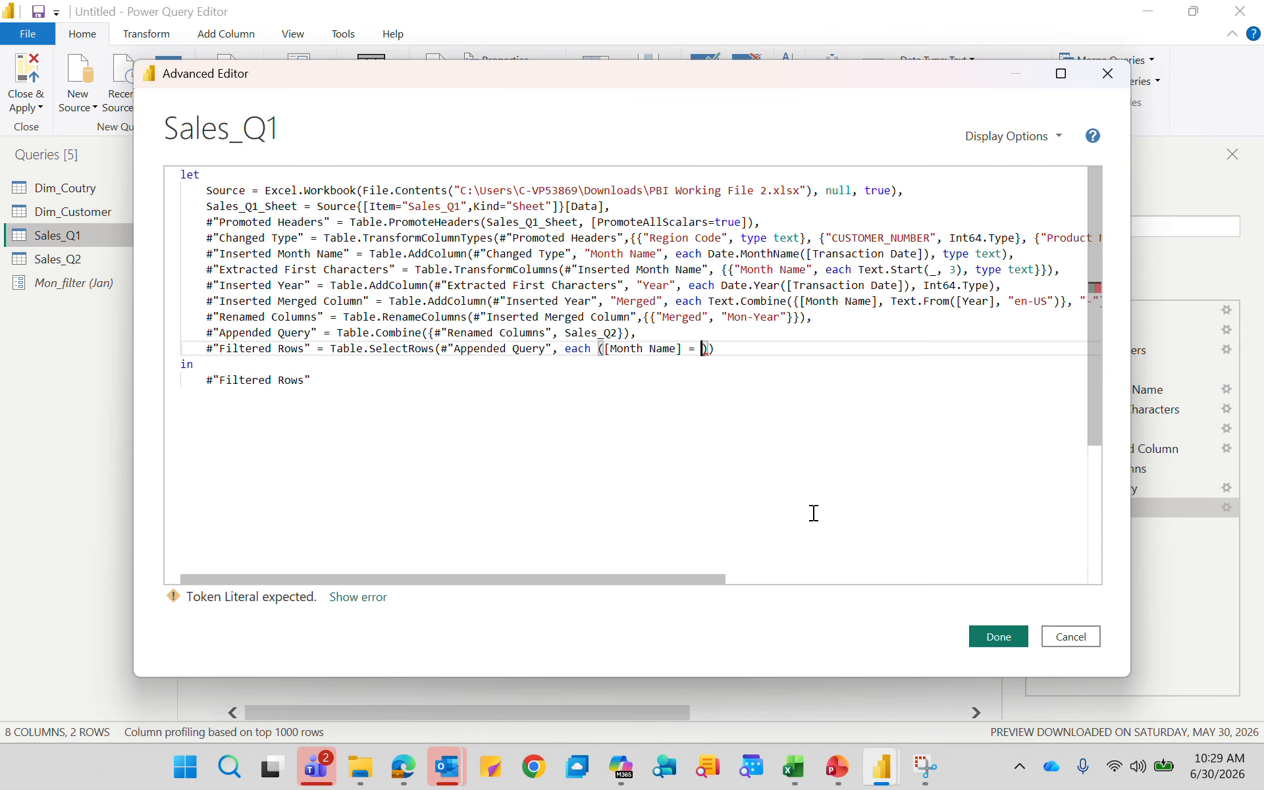
{"action": "type", "text": "Mon"}
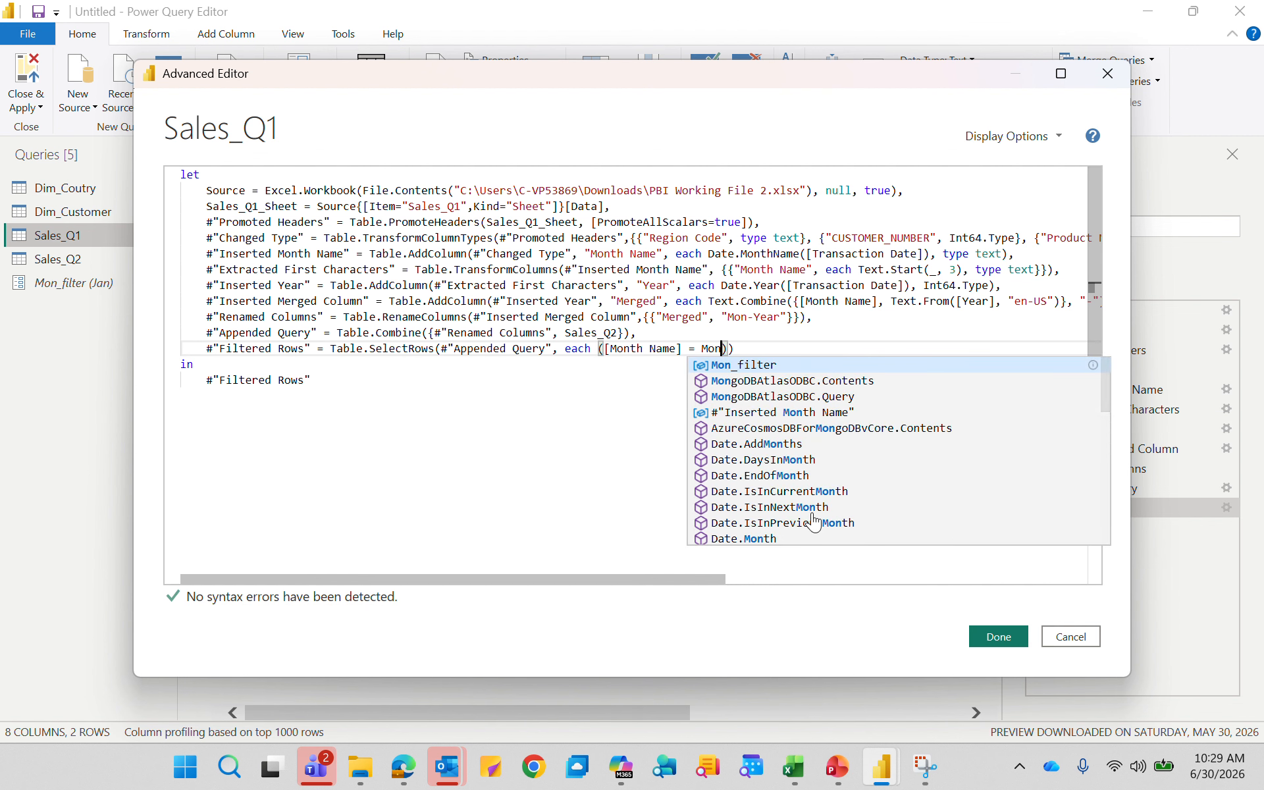
{"action": "left_click", "coordinate": [765, 364]}
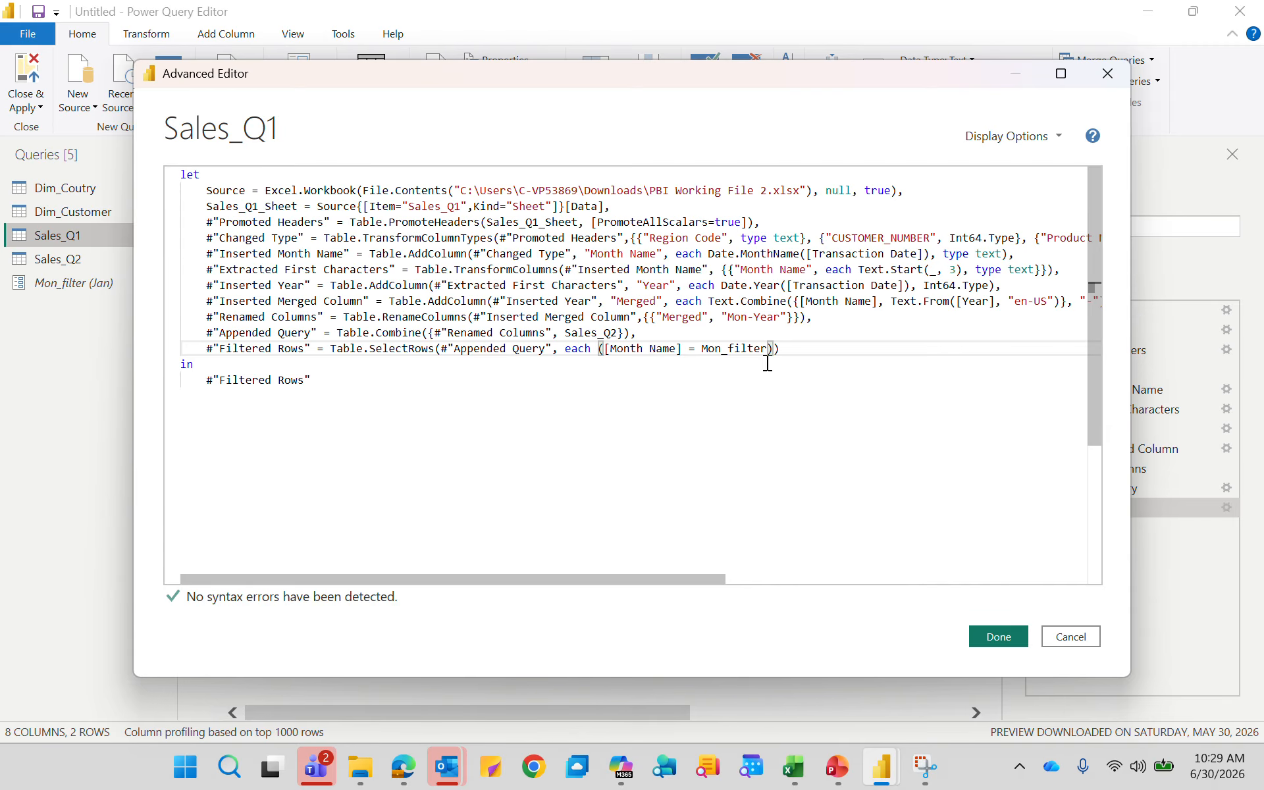
{"action": "left_click", "coordinate": [998, 637]}
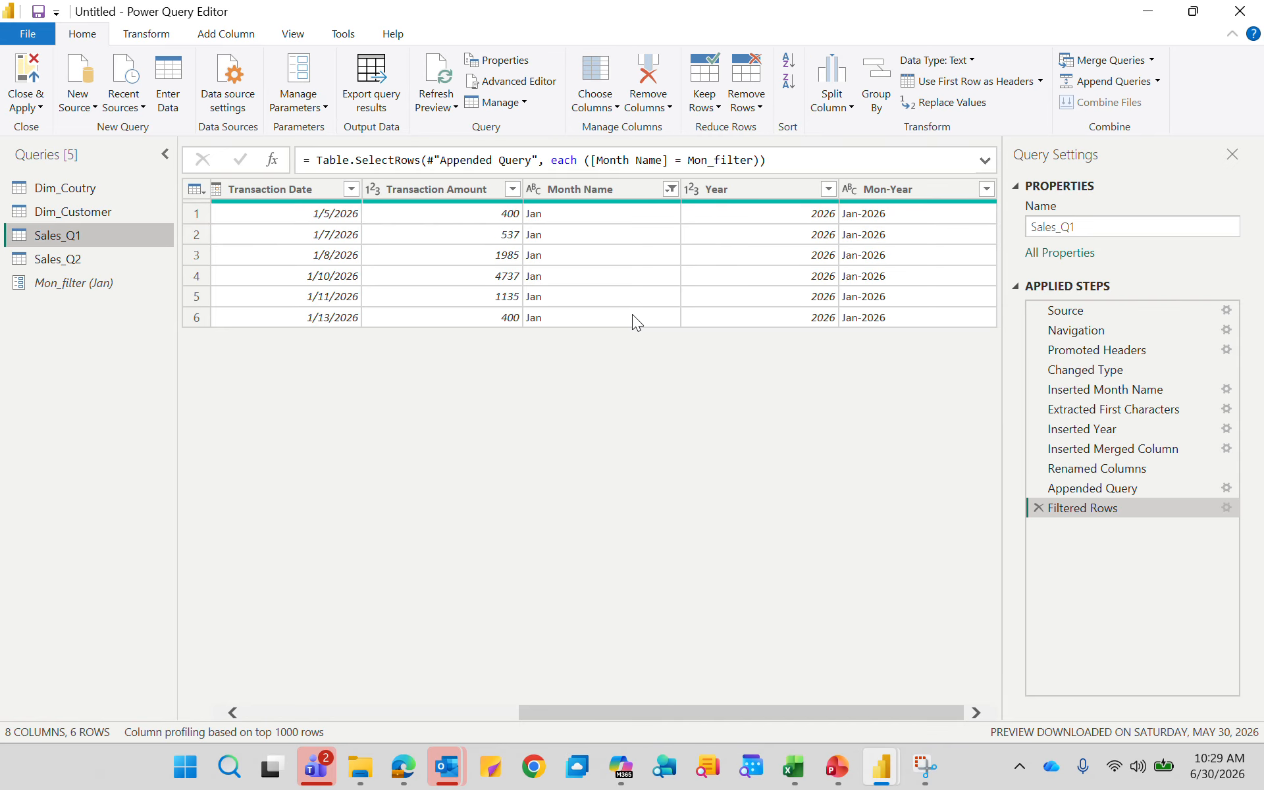
Set the current value of the Mon_filter parameter to Apr and view the filtered rows of Sales_Q1
{"action": "left_click", "coordinate": [108, 290]}
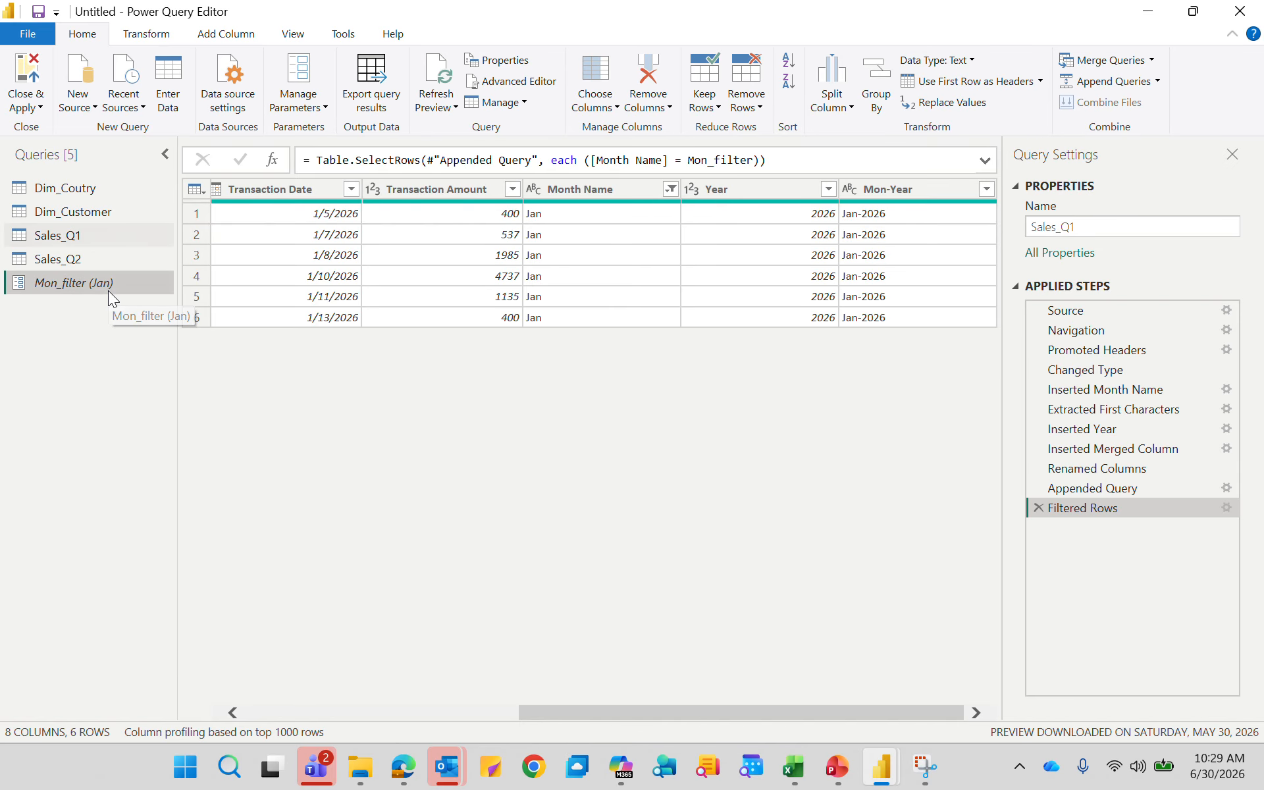
{"action": "left_click", "coordinate": [499, 188]}
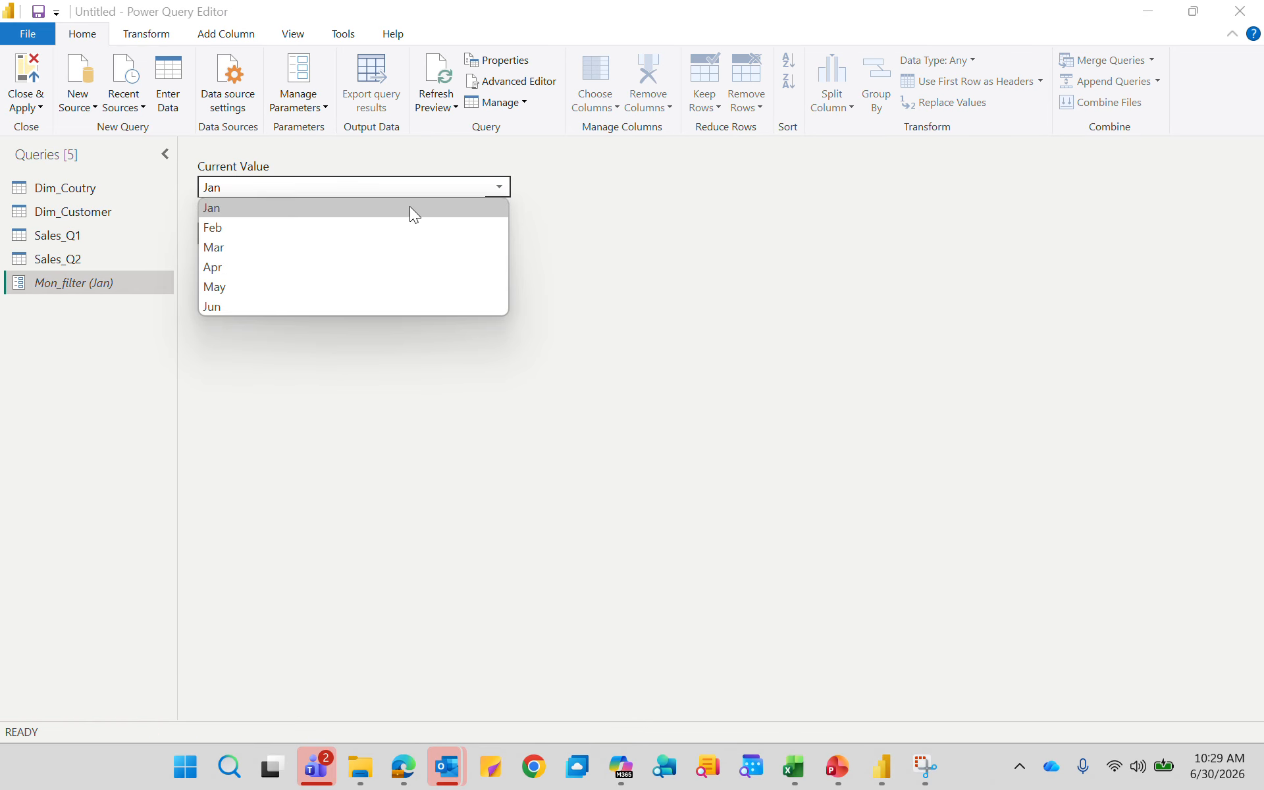
{"action": "left_click", "coordinate": [286, 269]}
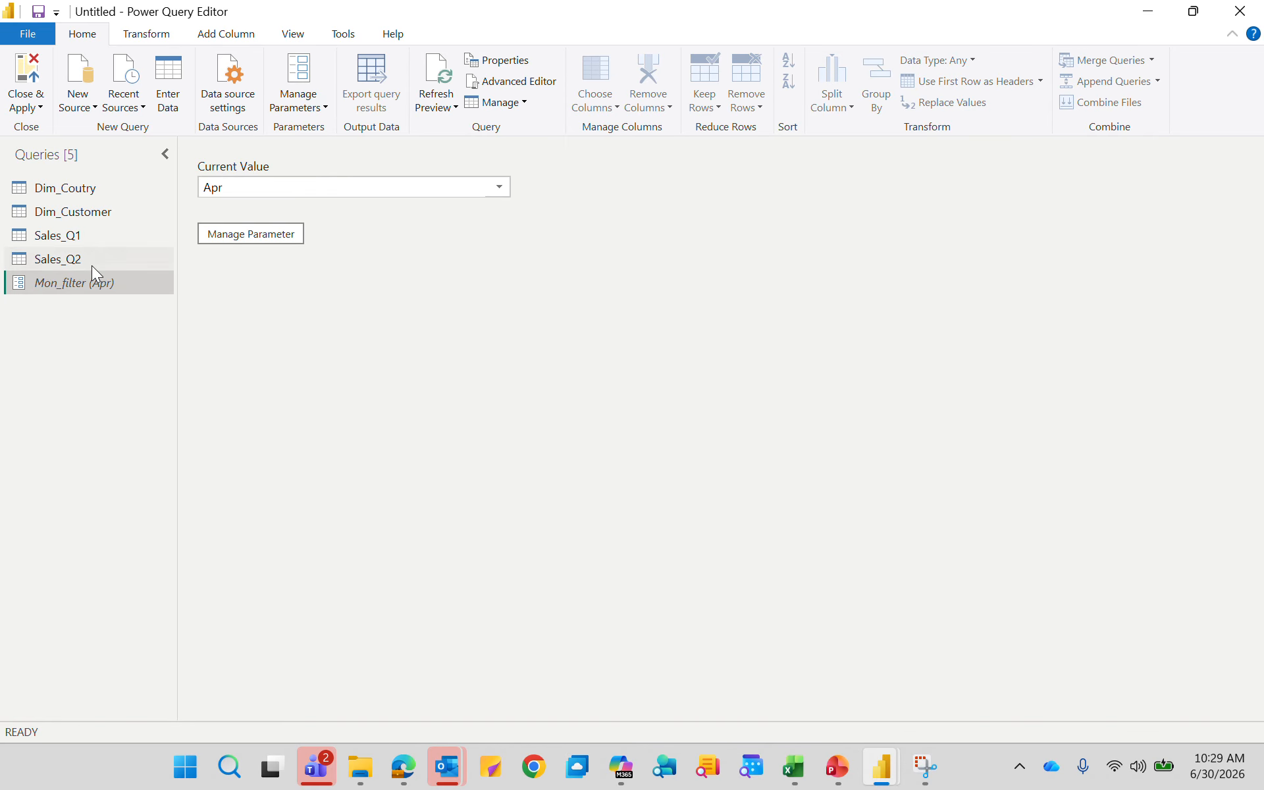
{"action": "left_click", "coordinate": [78, 238]}
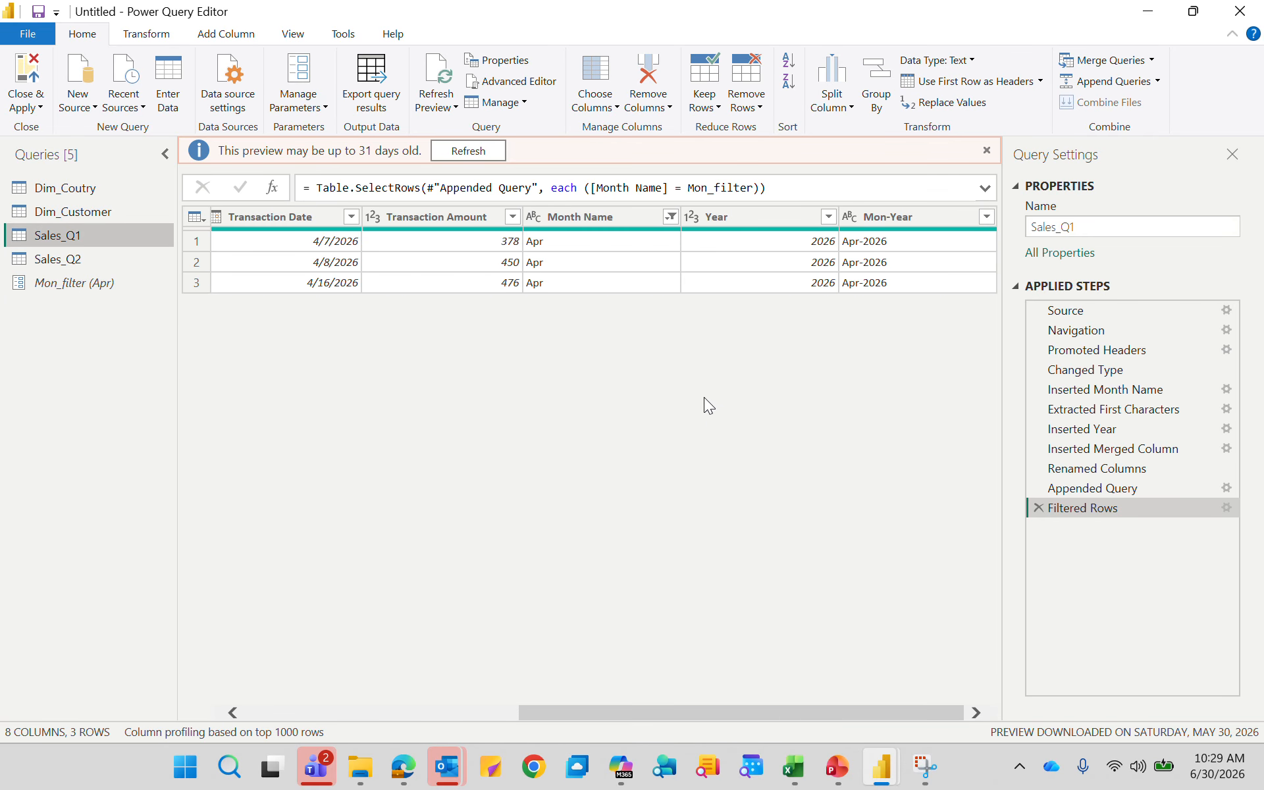